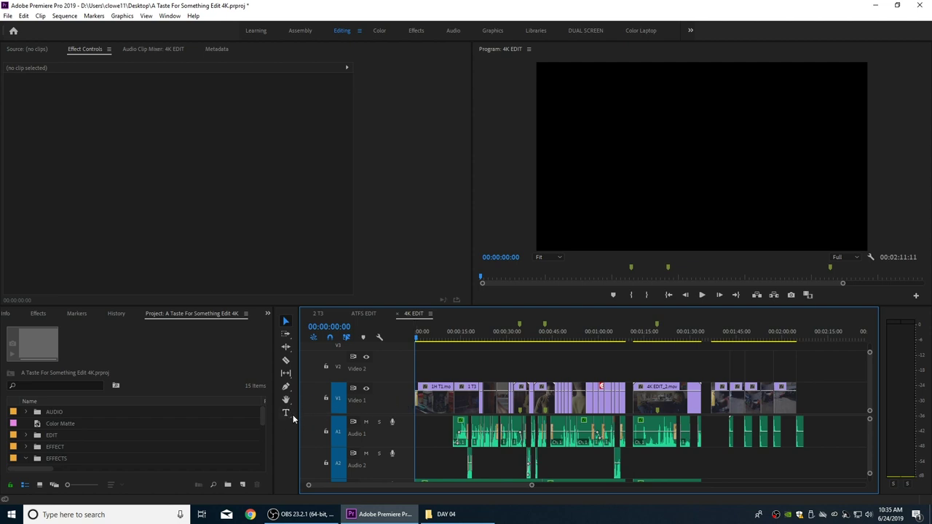
With the Type tool, add a text box on the frame reading 'A Taste for Something'
click(286, 413)
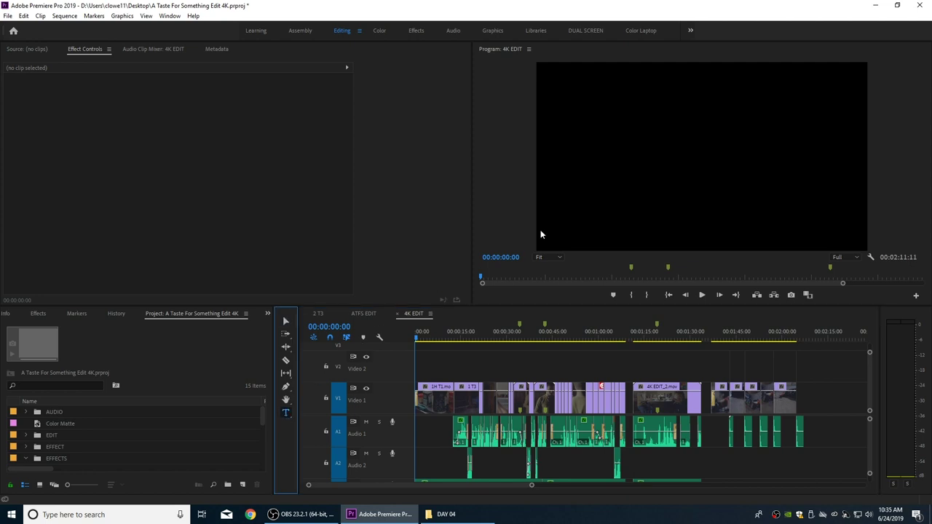
click(642, 180)
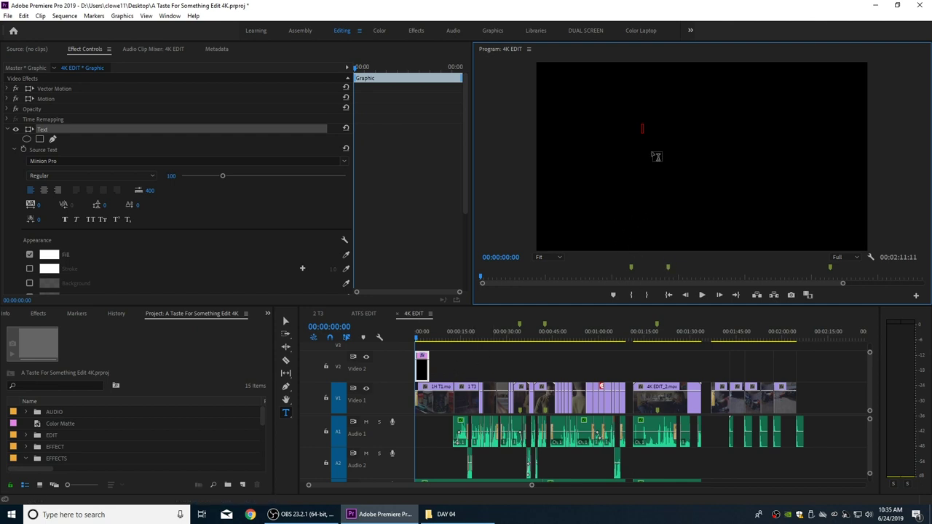
text(A Taste for Something)
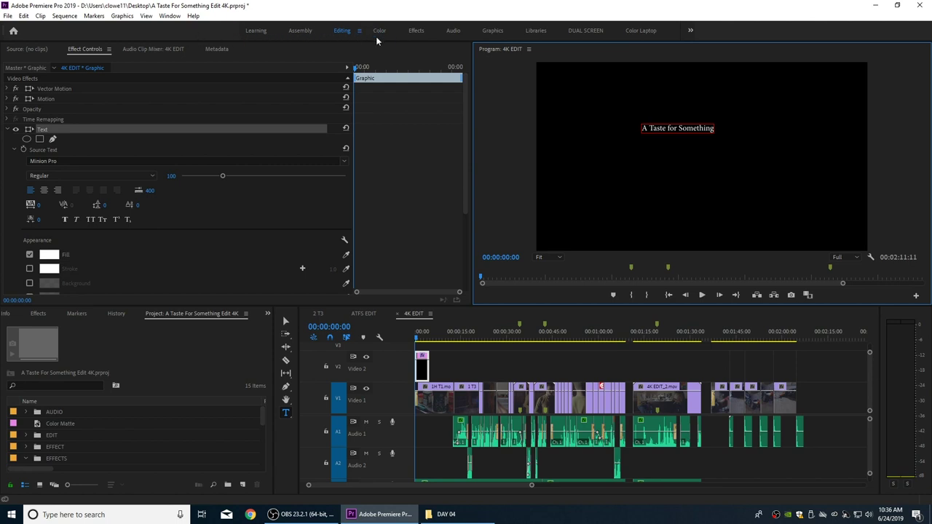
Switch to the Graphics workspace and park the playhead at 00:00:01:14
click(492, 30)
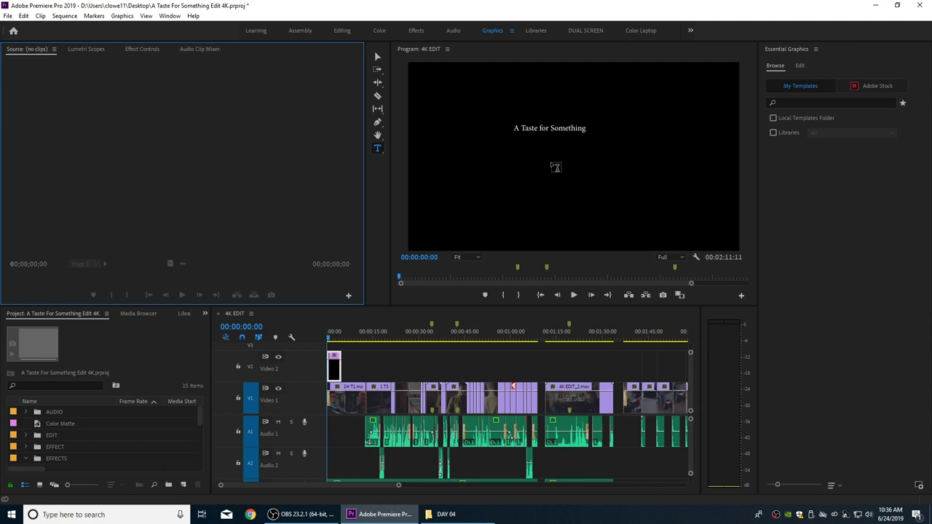
click(334, 346)
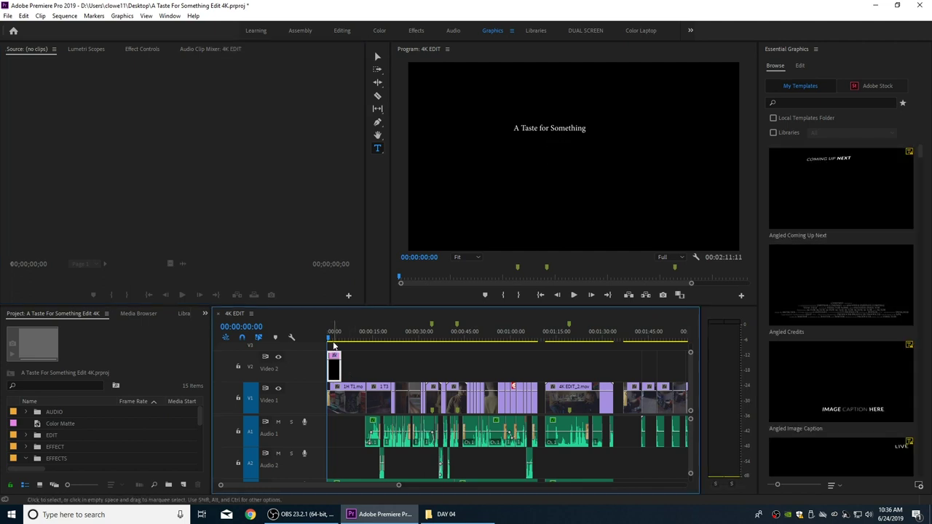
click(339, 340)
drag(339, 340, 332, 339)
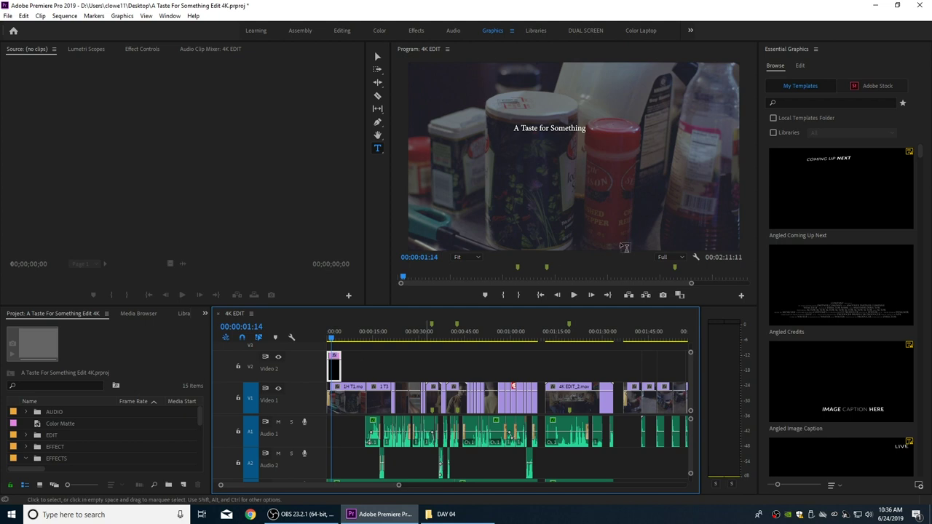
Scale the title text up to 218 and move it lower to 1113.3, 1447.6
click(800, 66)
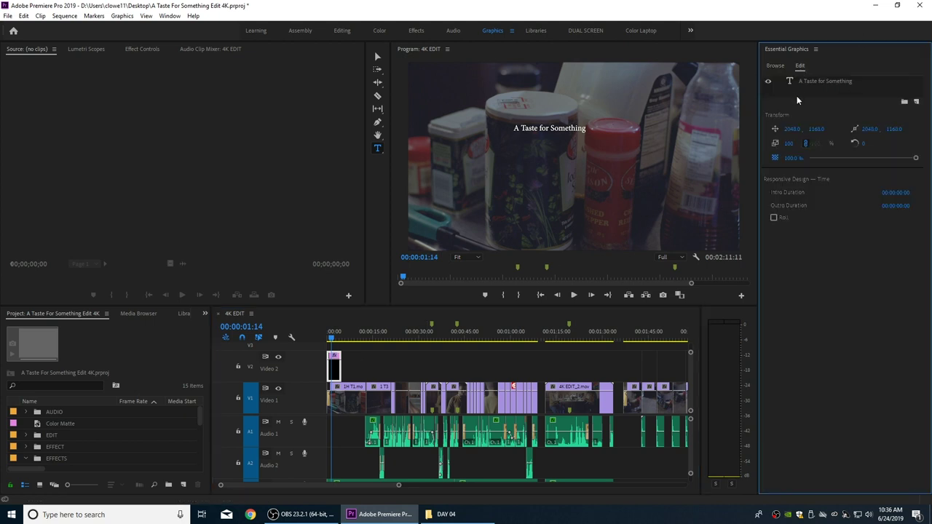
click(818, 83)
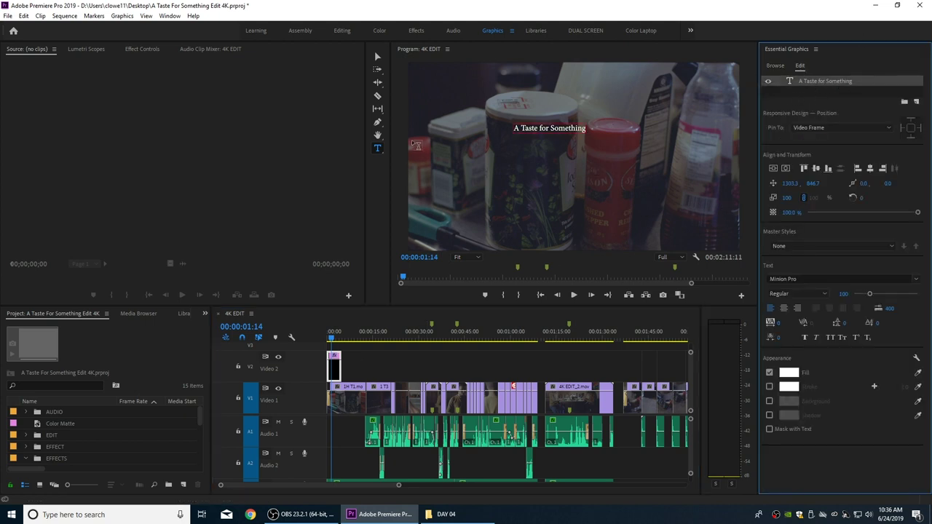
click(377, 56)
drag(543, 130, 600, 180)
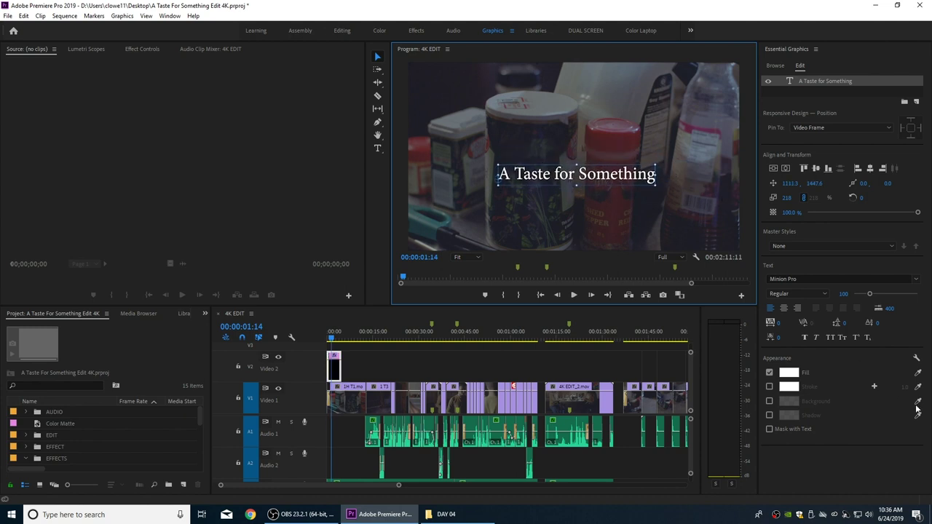
click(781, 67)
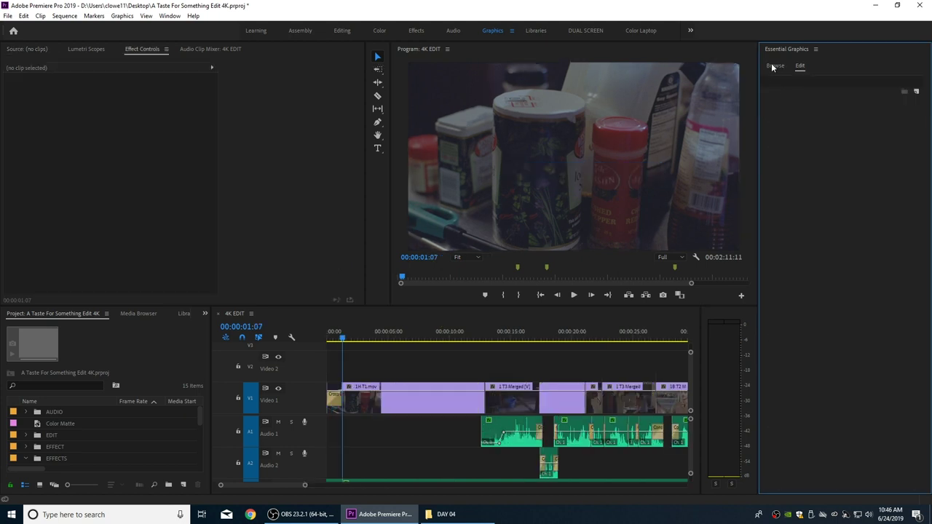
Search the Essential Graphics templates for 'film'
click(773, 67)
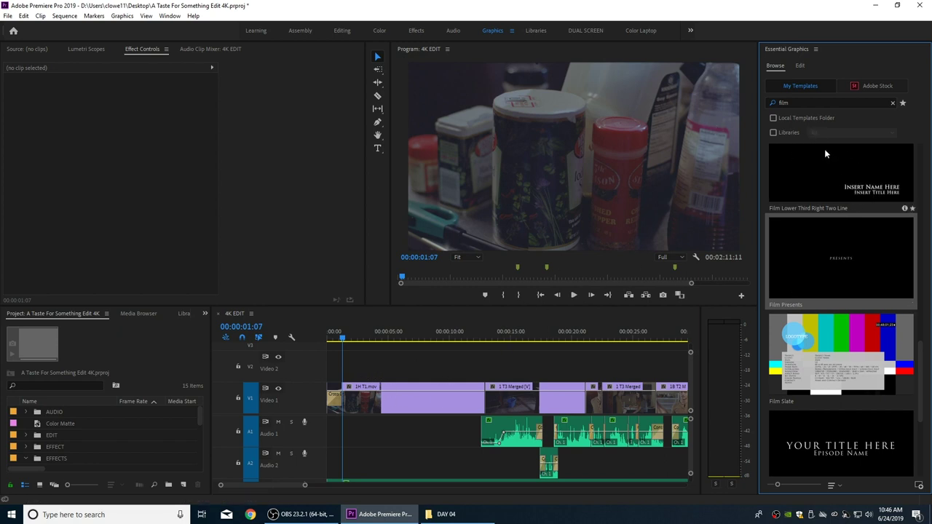
double_click(799, 106)
key(BackSpace)
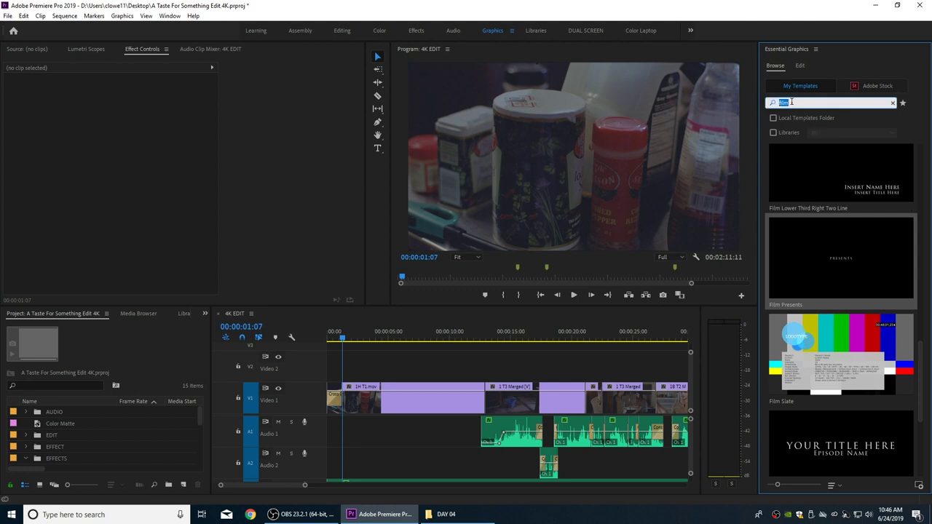
text(film)
click(785, 110)
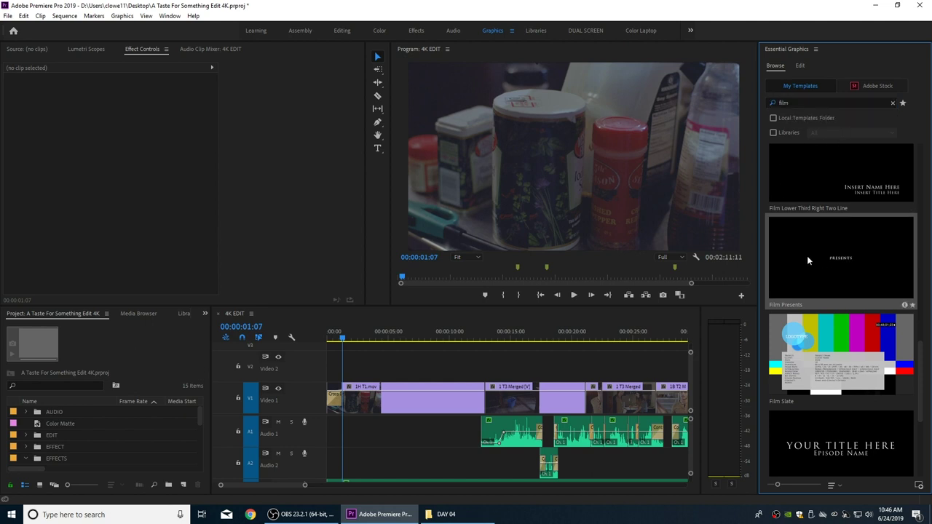
Drop the Film Title template onto Video 2 at the sequence start and preview it
scroll(814, 250, down, 3)
scroll(814, 250, up, 3)
scroll(814, 250, down, 2)
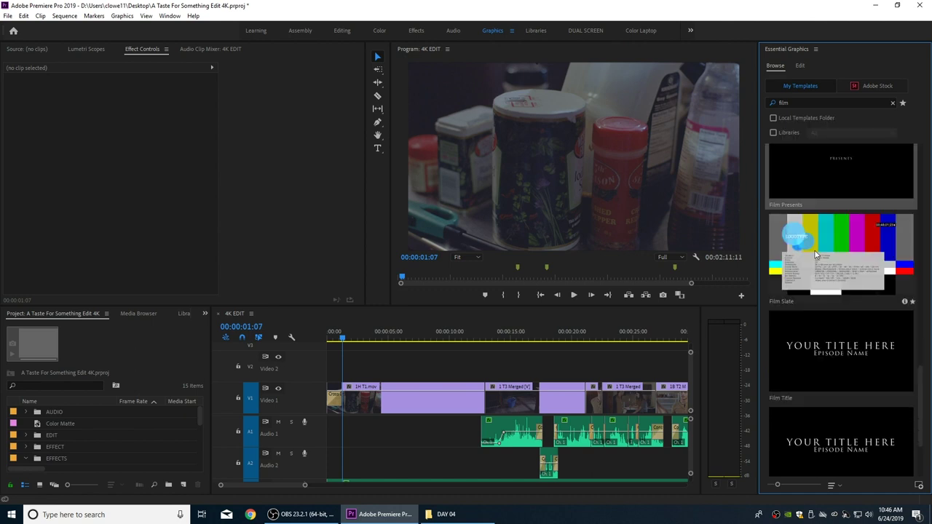
scroll(836, 191, down, 2)
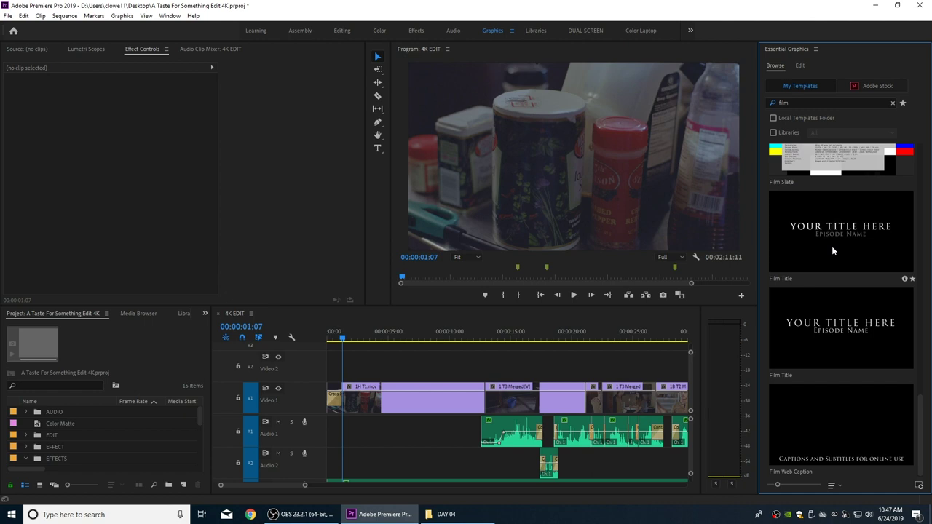
drag(831, 246, 367, 370)
key(Home)
drag(352, 337, 388, 340)
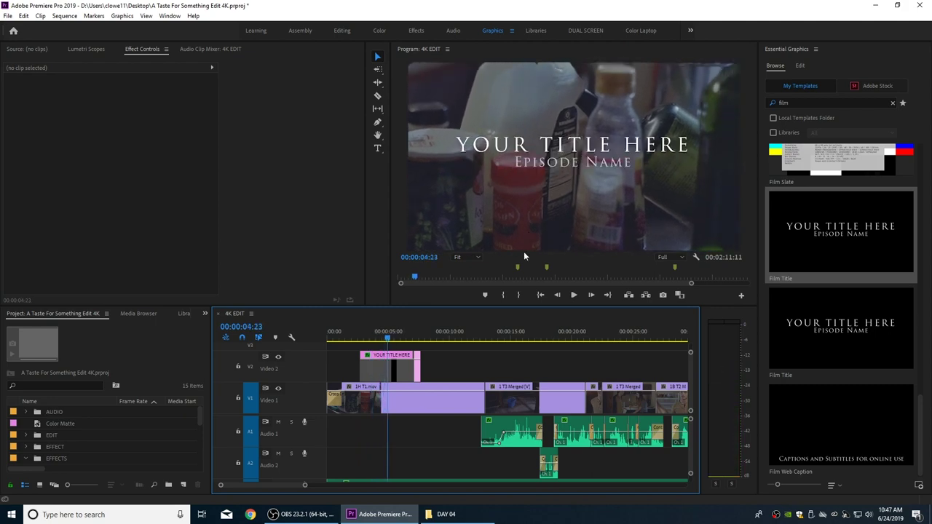
Delete the Episode Name subtitle layer from the Film Title graphic
click(408, 368)
click(445, 367)
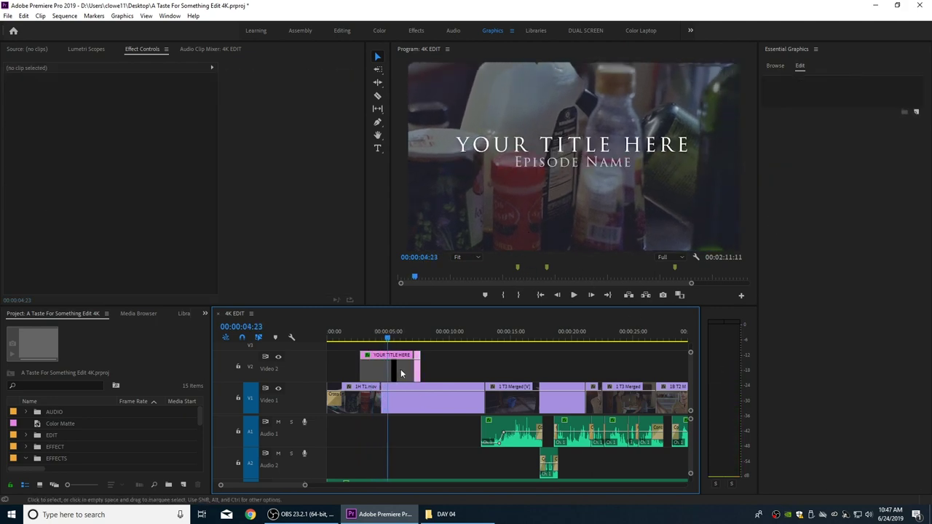
click(403, 372)
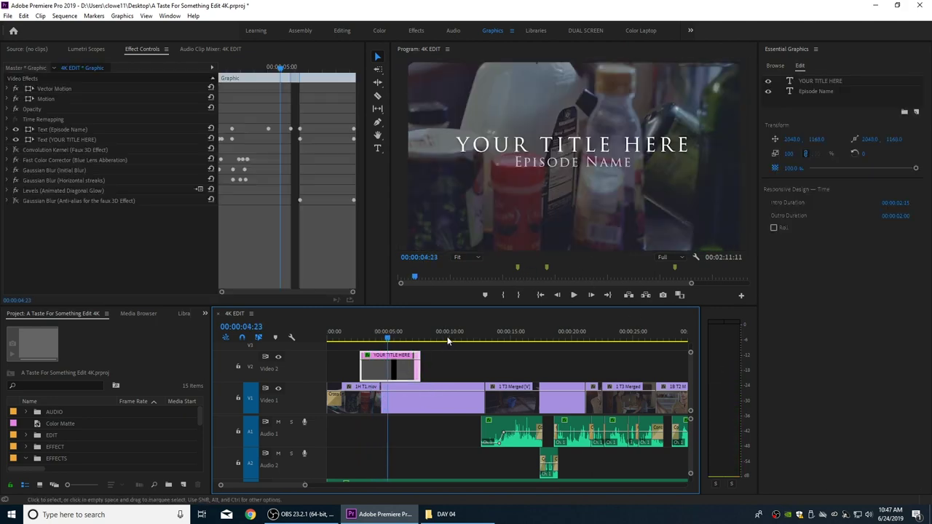
click(799, 66)
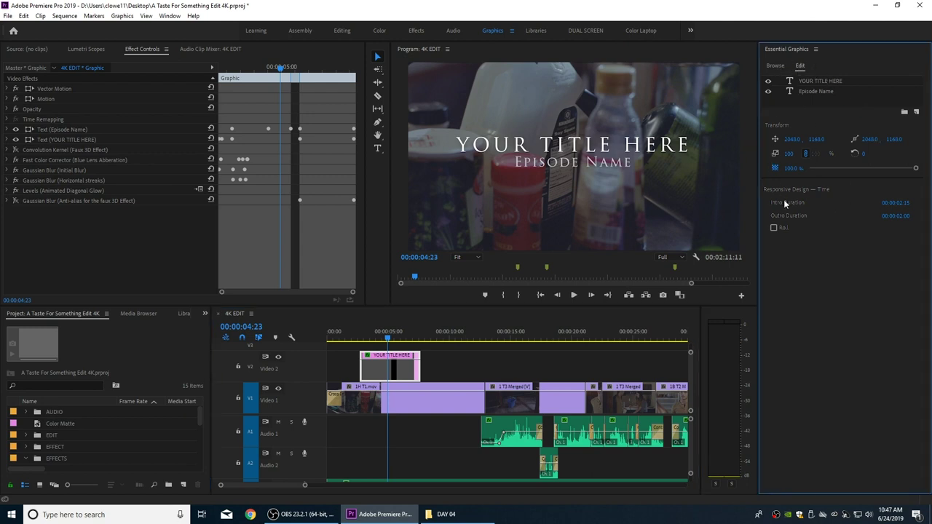
click(819, 91)
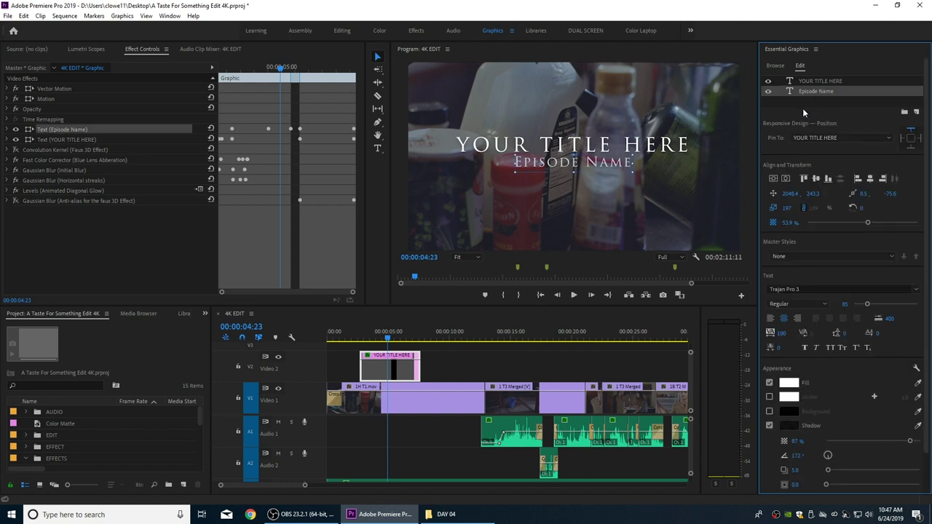
key(Delete)
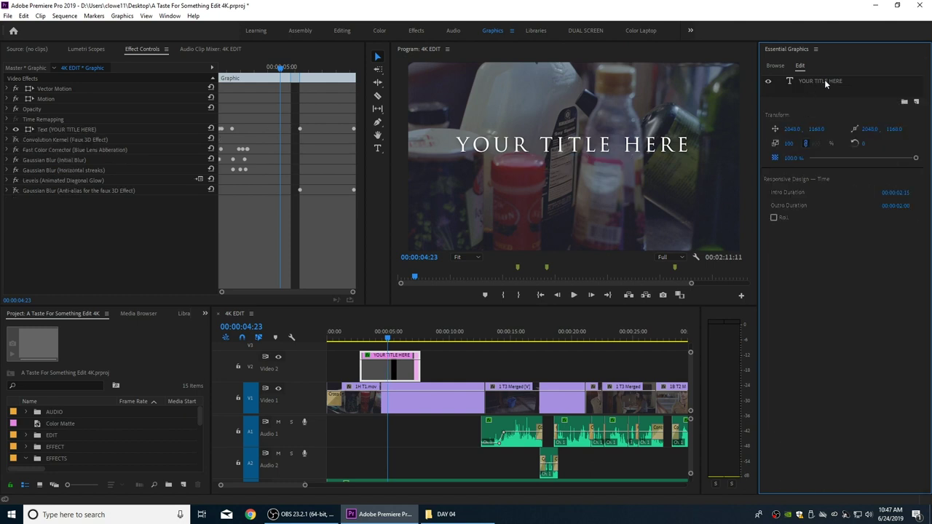
Replace YOUR TITLE HERE with 'A Taste for Something' and tighten its letter spacing
click(823, 80)
double_click(627, 148)
key(ctrl+a)
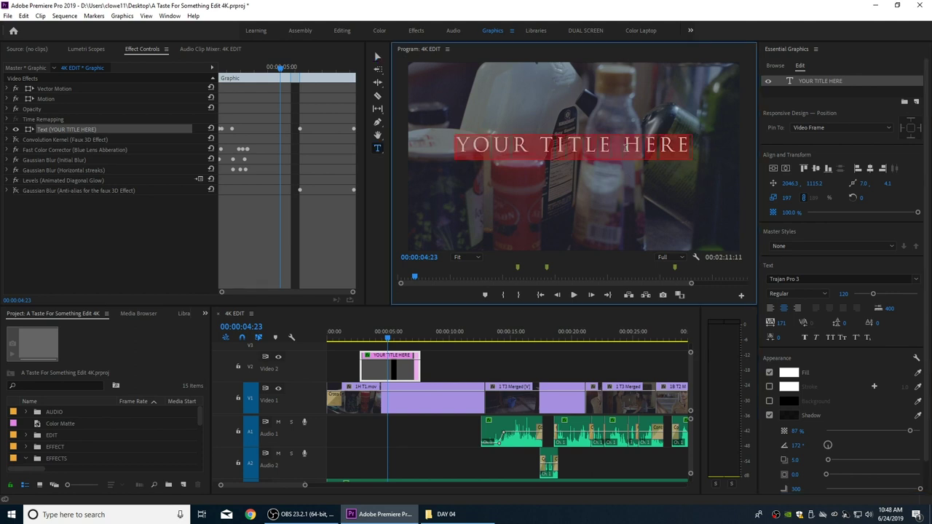
text(A Taste For So)
key(BackSpace)
key(BackSpace)
key(BackSpace)
key(BackSpace)
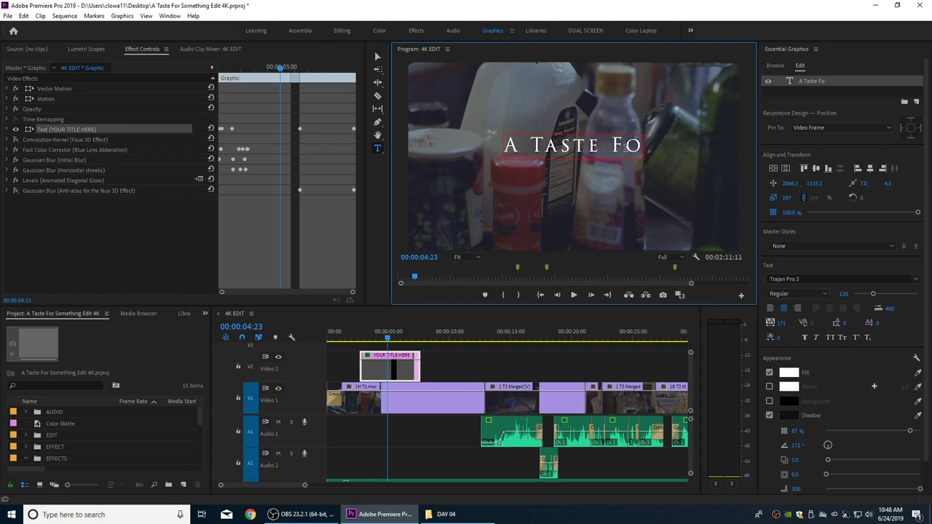
key(BackSpace)
key(BackSpace)
text(for Something)
click(786, 198)
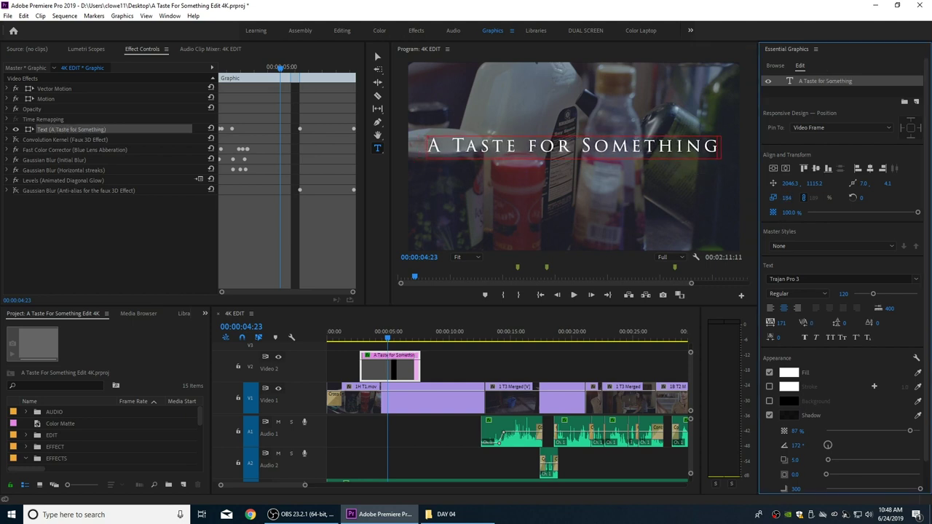
drag(787, 197, 780, 198)
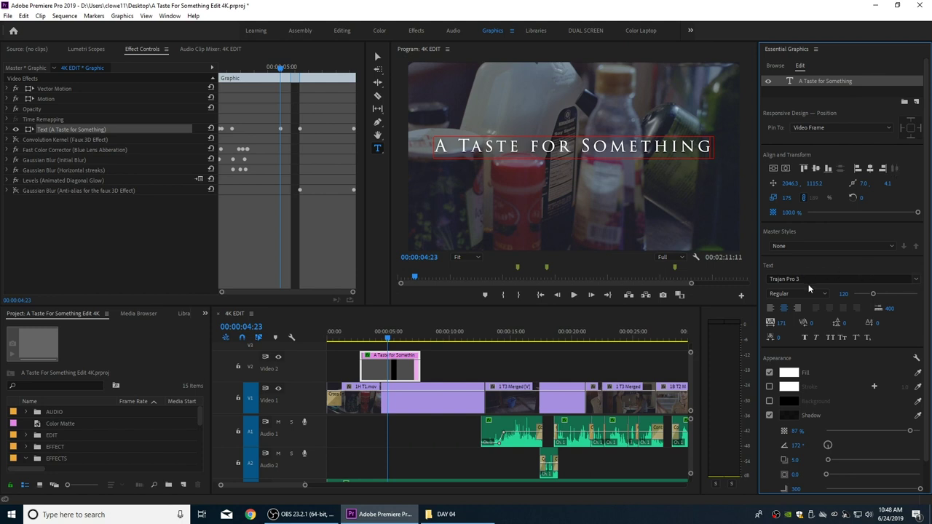
click(822, 298)
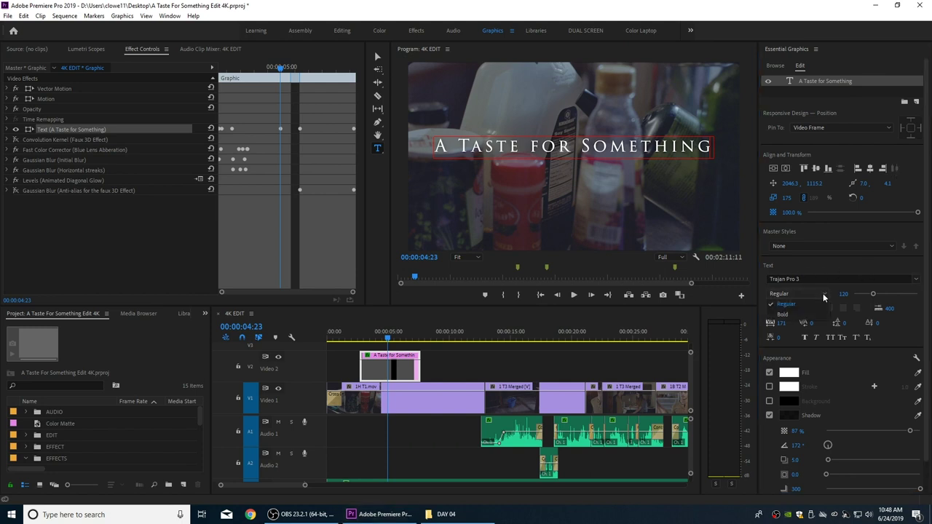
click(805, 315)
Try Bold, revert the title to Trajan Pro 3 Regular, and centre it vertically
click(652, 151)
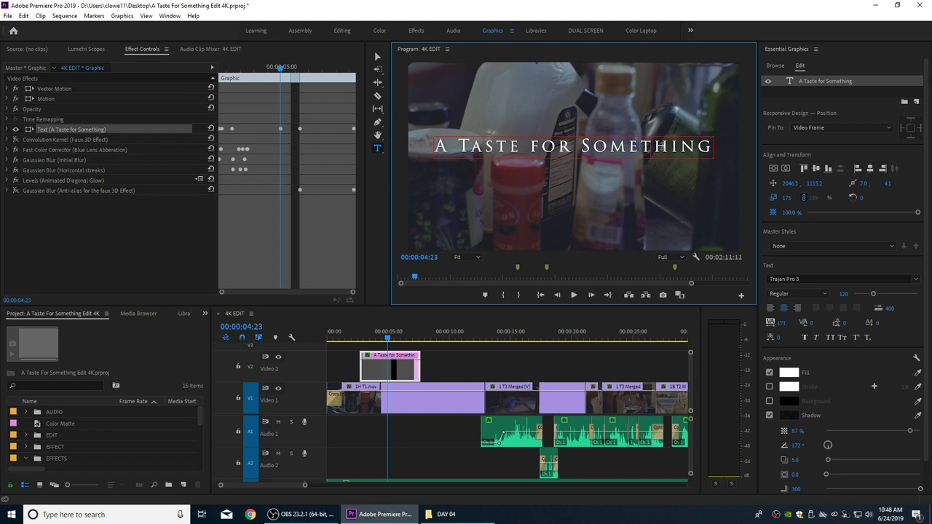
key(ctrl+a)
click(797, 294)
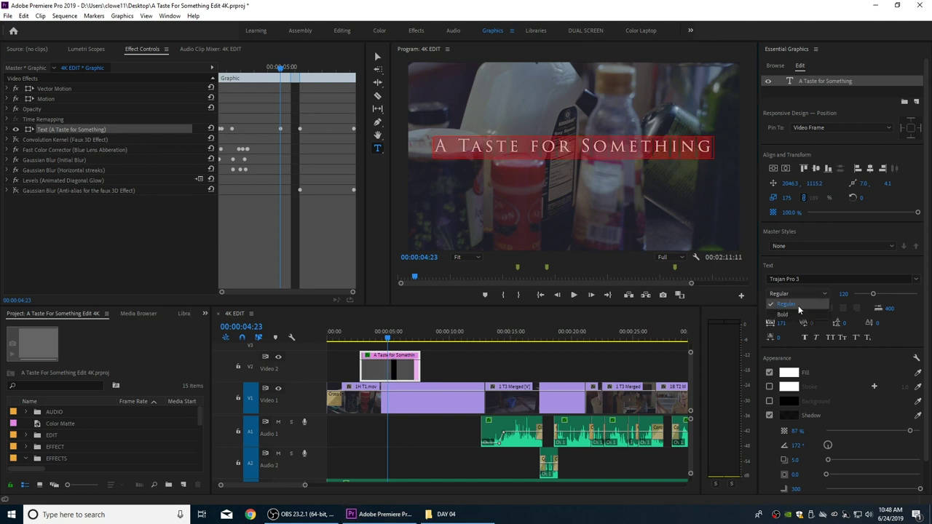
click(798, 318)
click(797, 293)
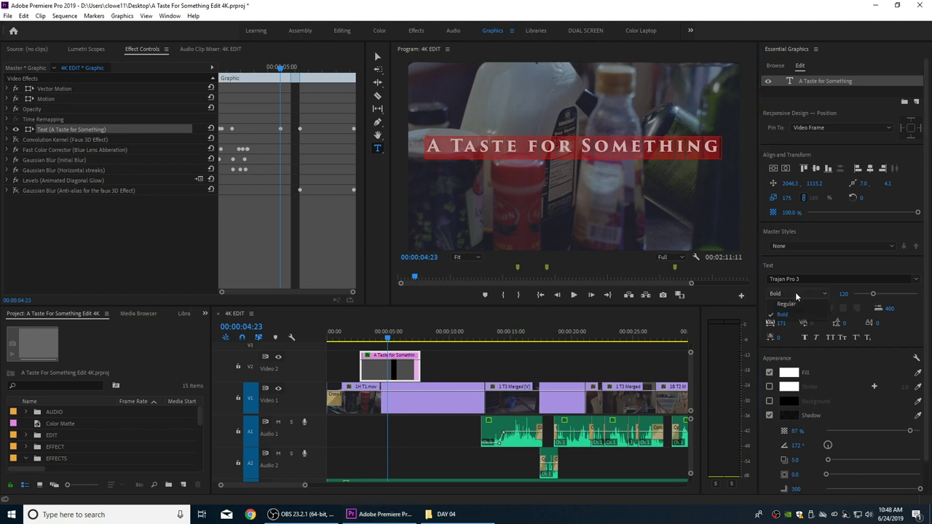
click(797, 304)
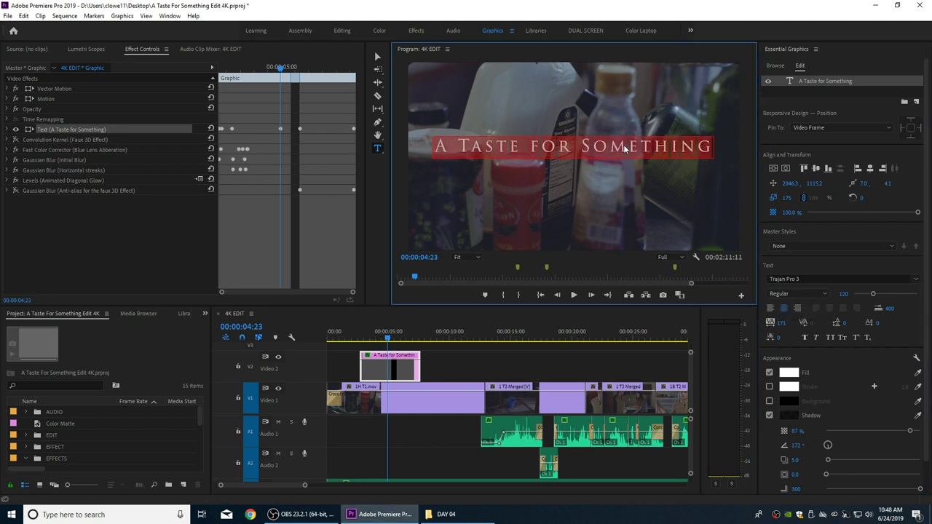
key(Escape)
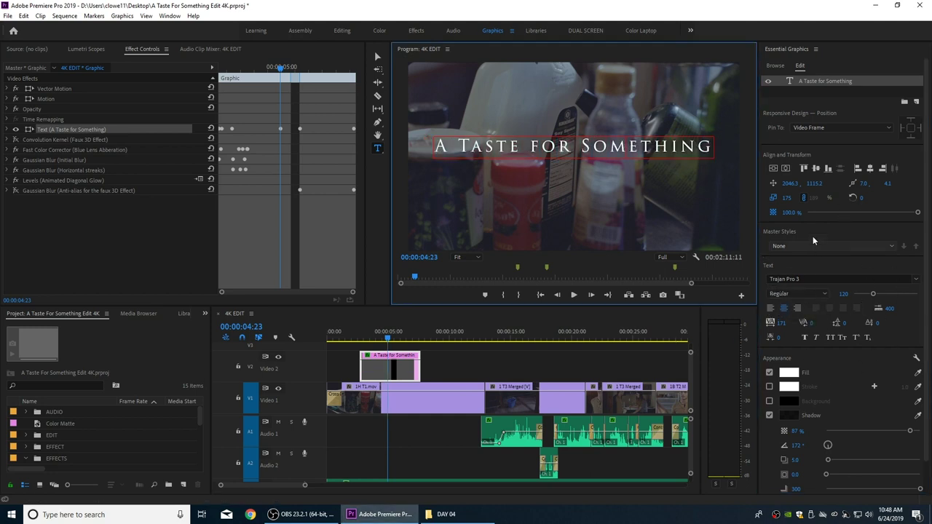
click(785, 169)
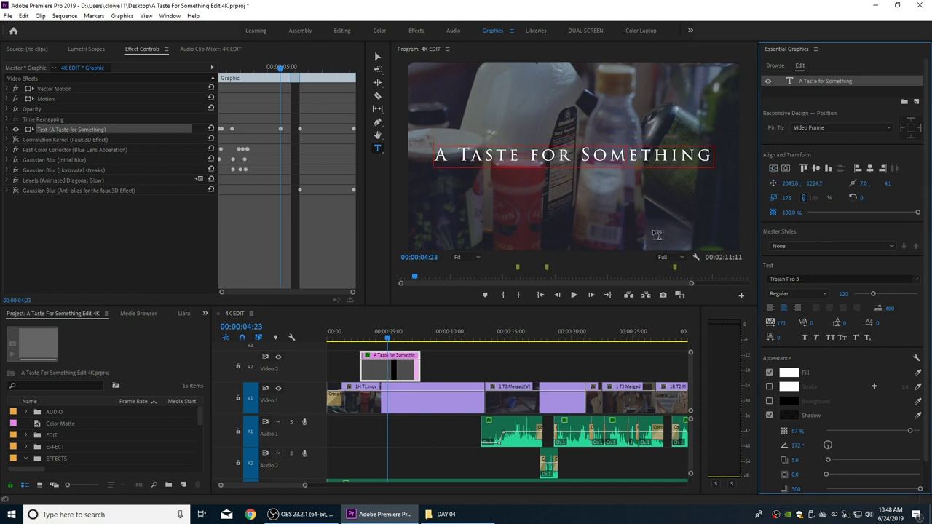
click(375, 56)
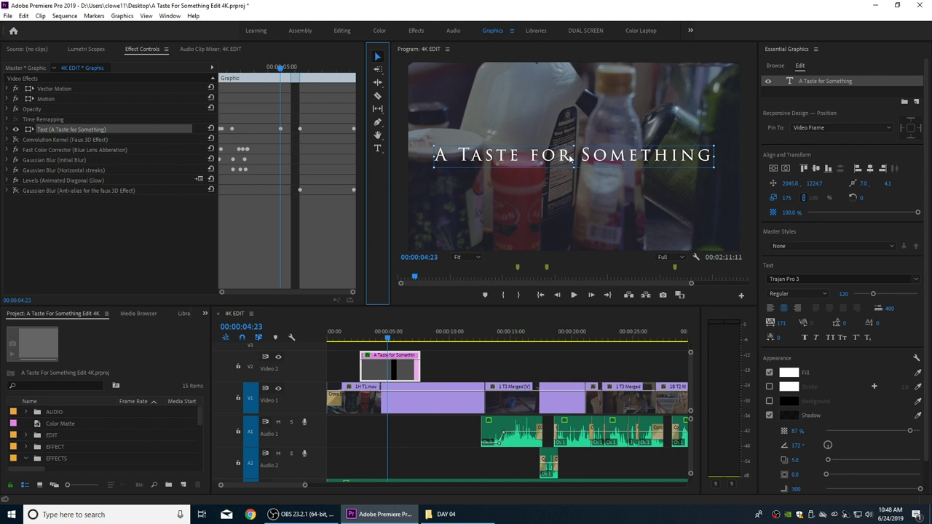
Drag the title down to position 2045.8, 1735.0 and select its clip on Video 2
drag(582, 156, 583, 190)
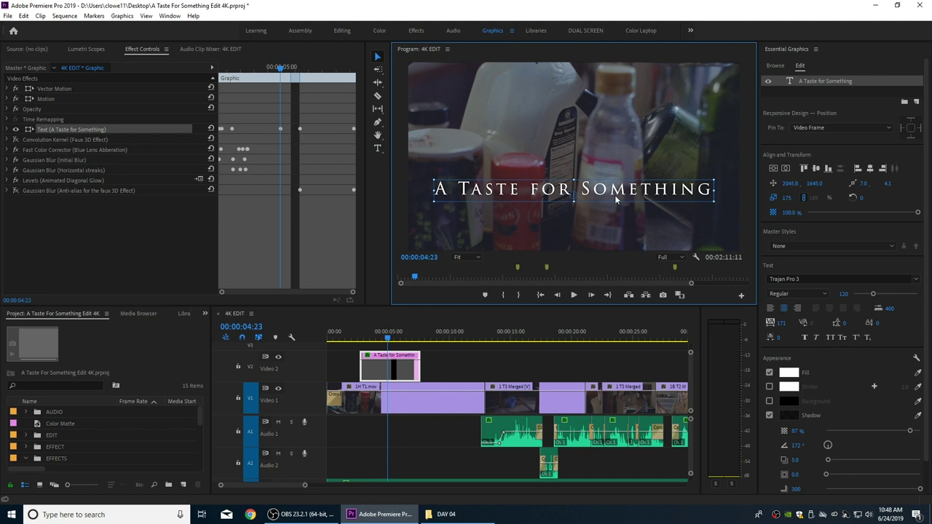
mouse_move(649, 195)
mouse_down()
mouse_move(651, 159)
mouse_move(651, 202)
mouse_up()
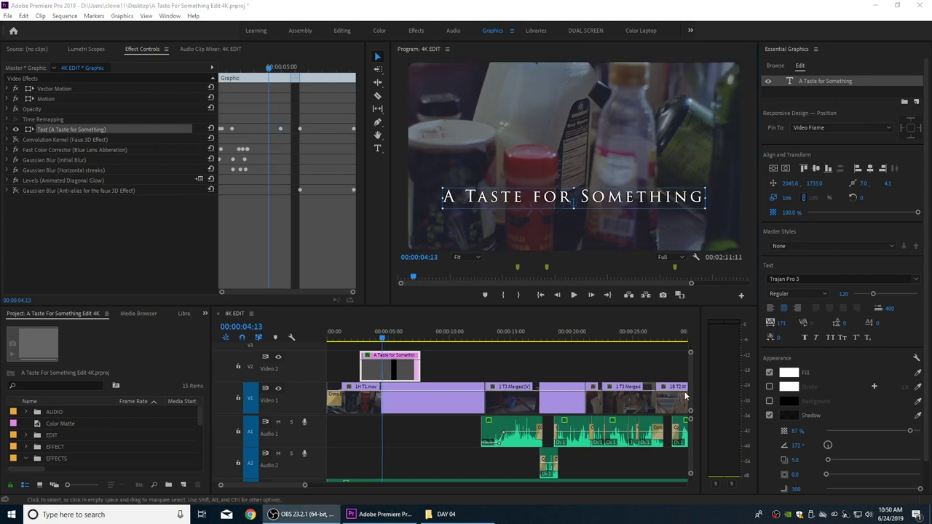
click(412, 371)
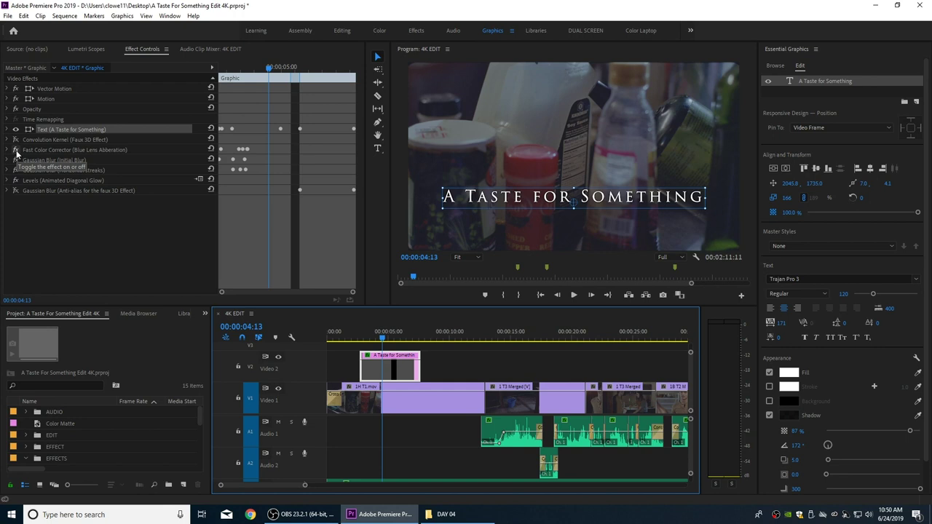
click(16, 151)
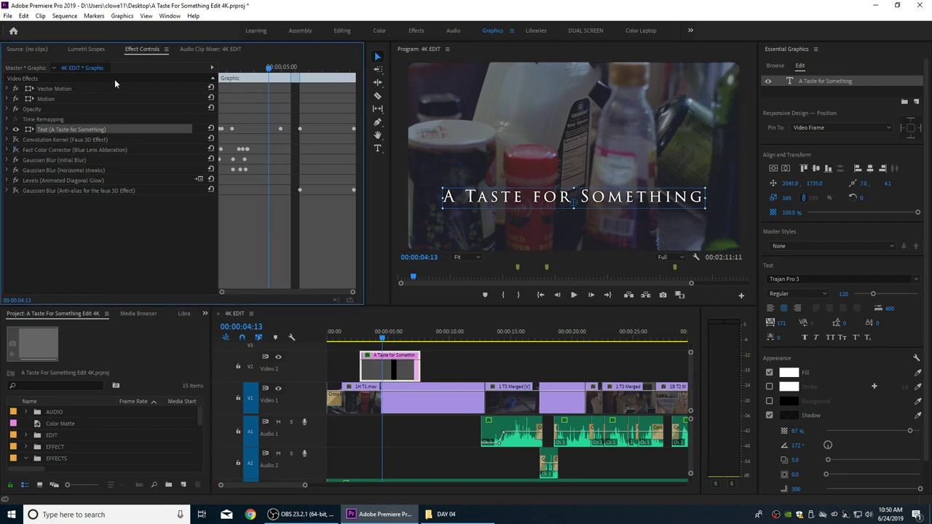
Change the title fill to dark red and check it by scrubbing to 00:00:03:22
click(797, 376)
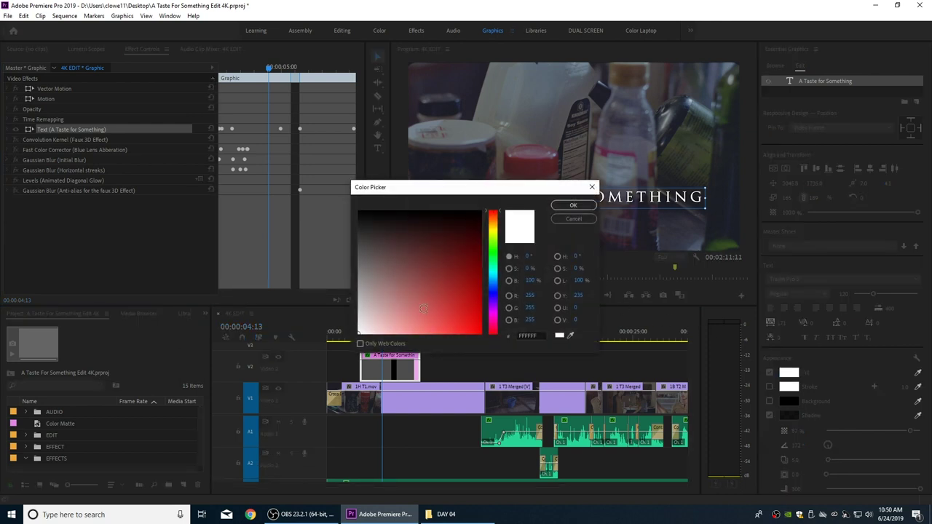
drag(448, 306, 460, 306)
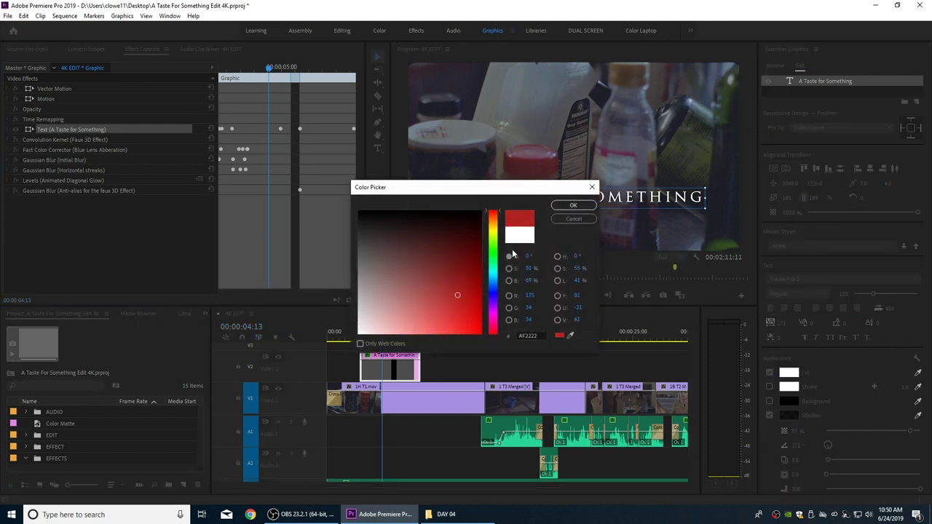
click(573, 205)
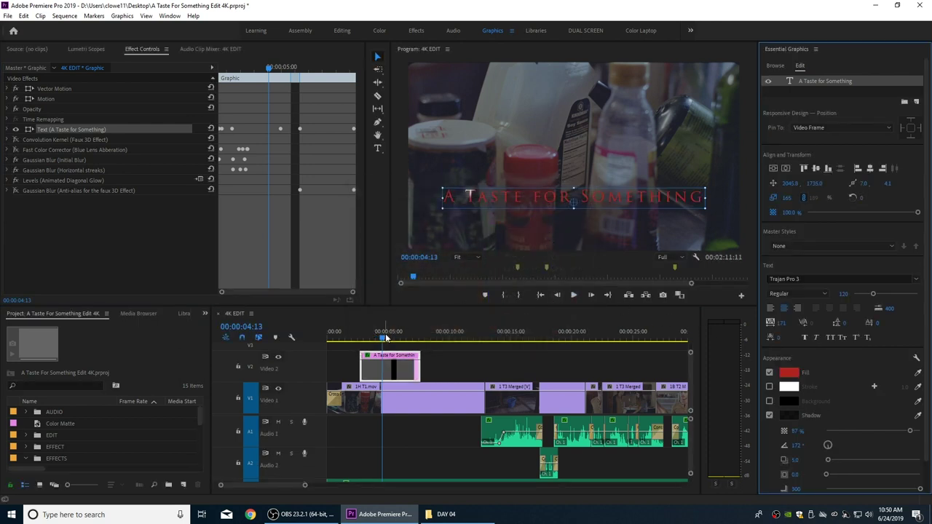
drag(374, 337, 362, 339)
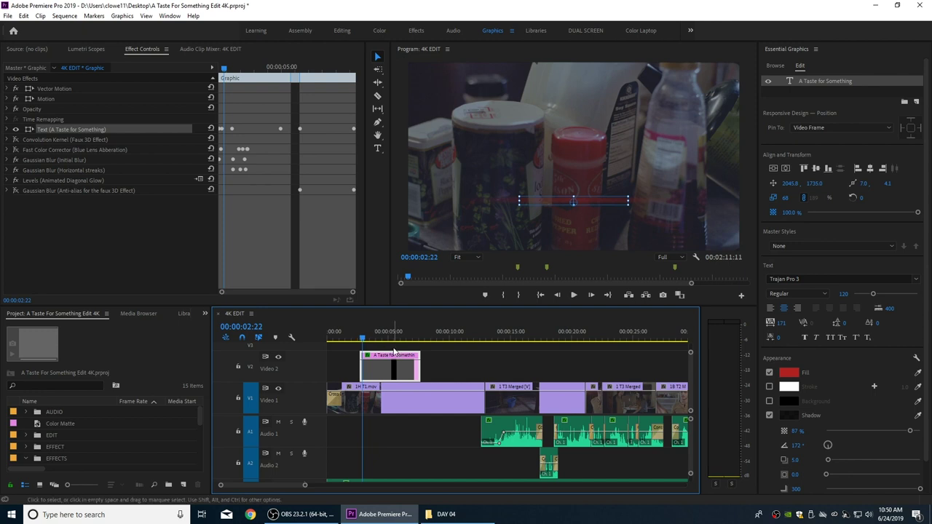
click(361, 339)
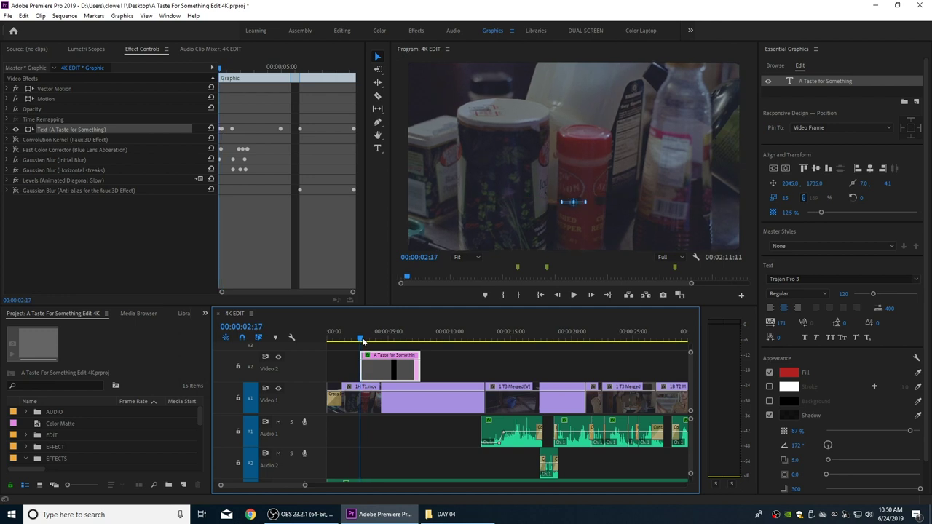
click(376, 340)
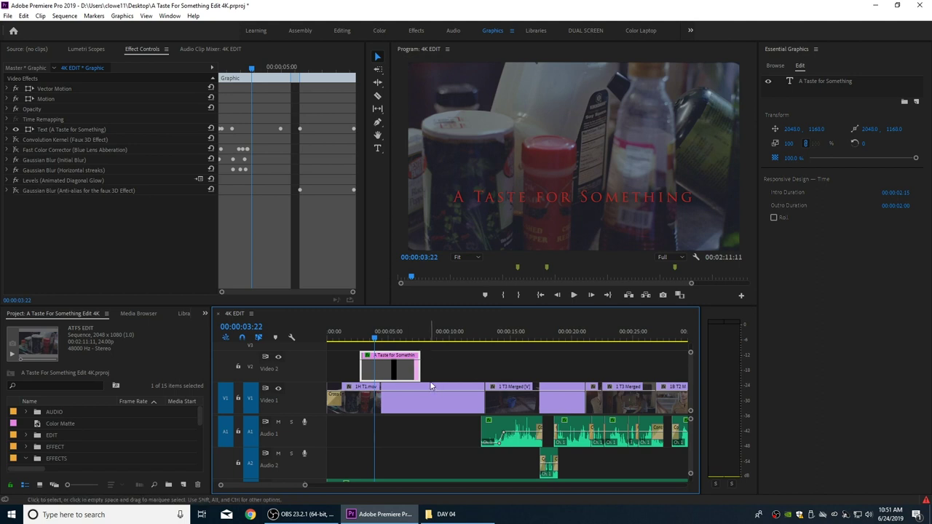
right_click(378, 373)
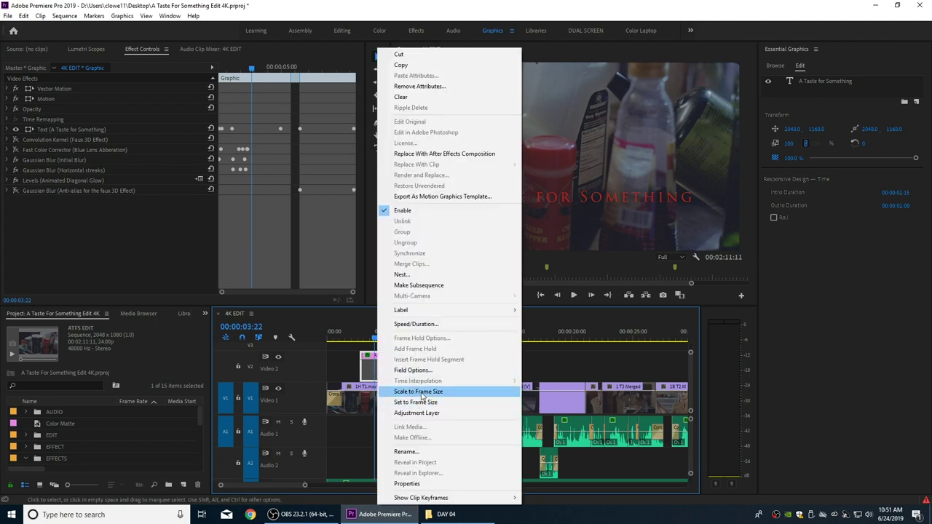
click(539, 366)
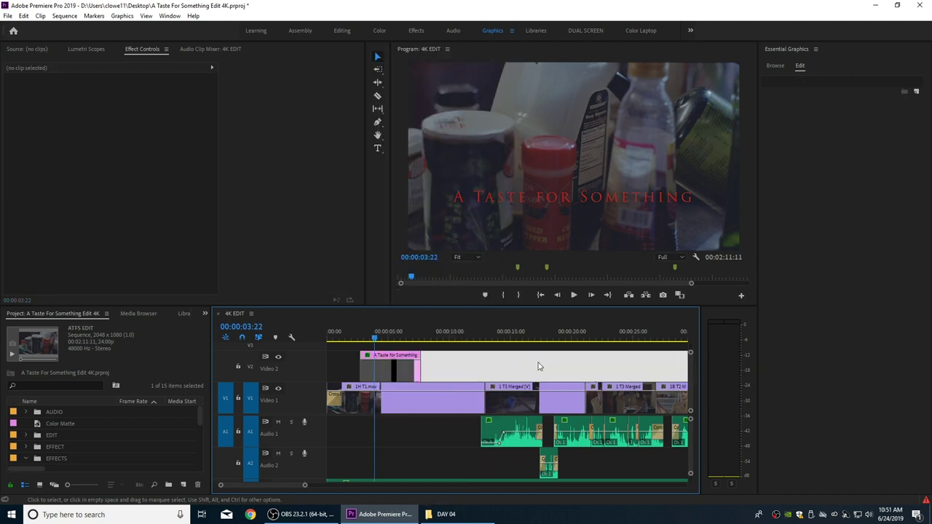
click(403, 337)
click(391, 364)
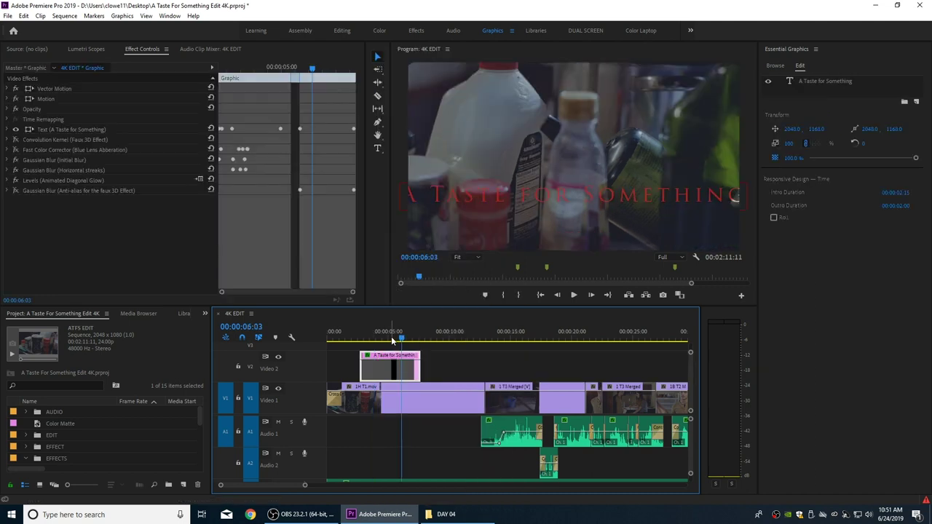
drag(390, 337, 364, 337)
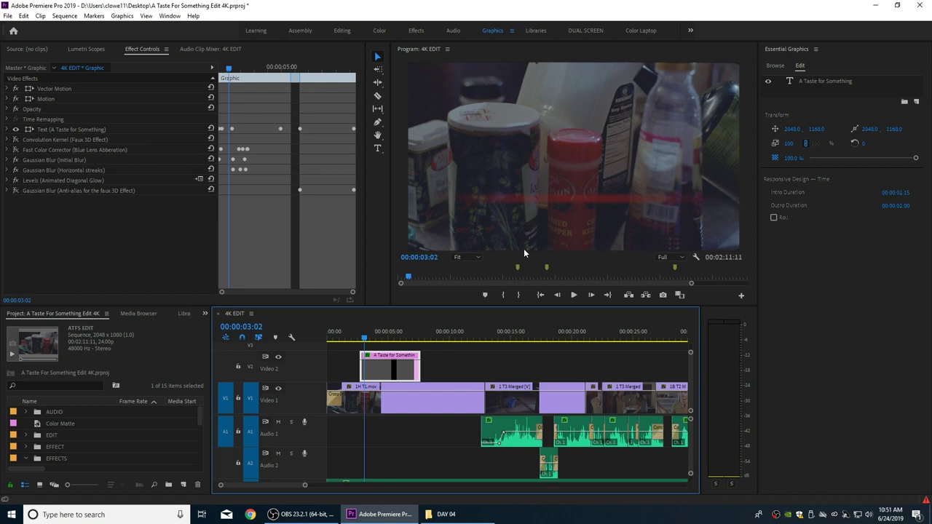
click(376, 337)
mouse_move(376, 337)
mouse_down()
mouse_move(356, 340)
mouse_move(388, 345)
mouse_up()
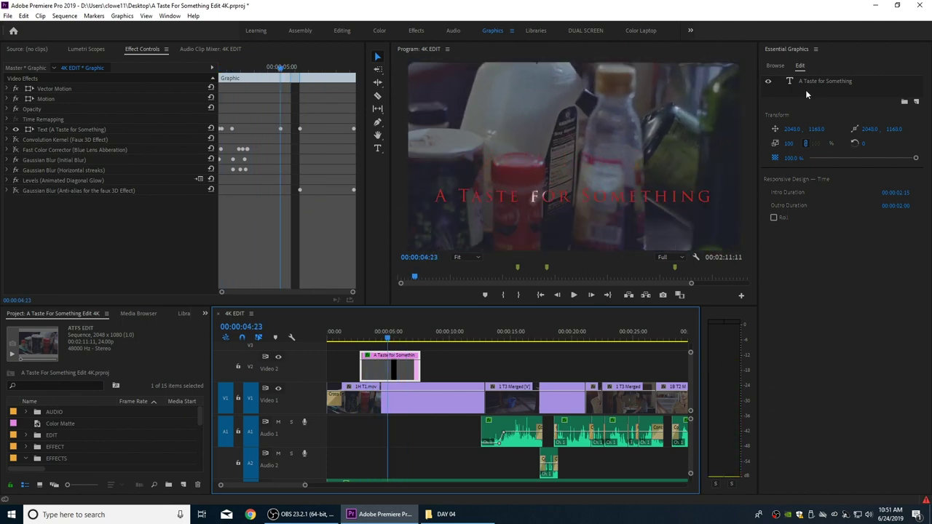
click(813, 81)
At 00:00:06:19, break the title into 'A Taste' / 'For Something' and move it higher
click(575, 295)
click(446, 313)
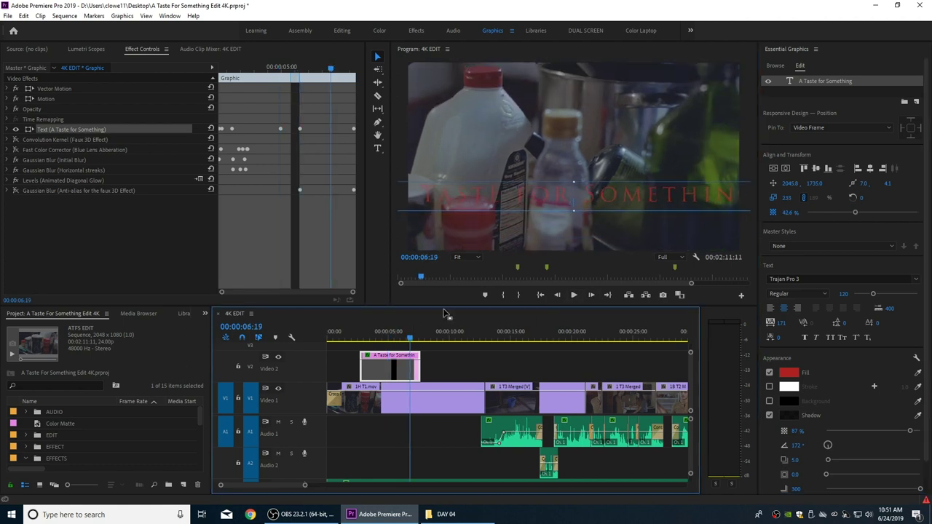
double_click(587, 193)
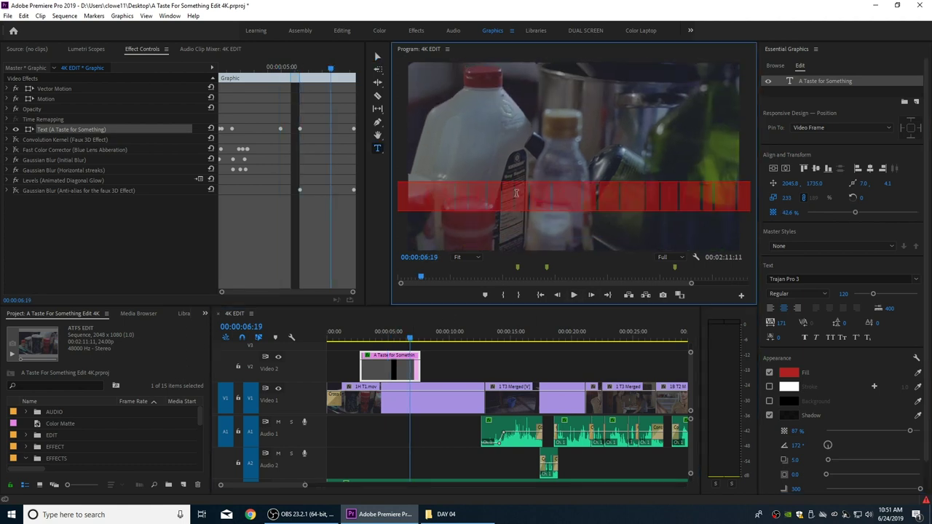
click(521, 193)
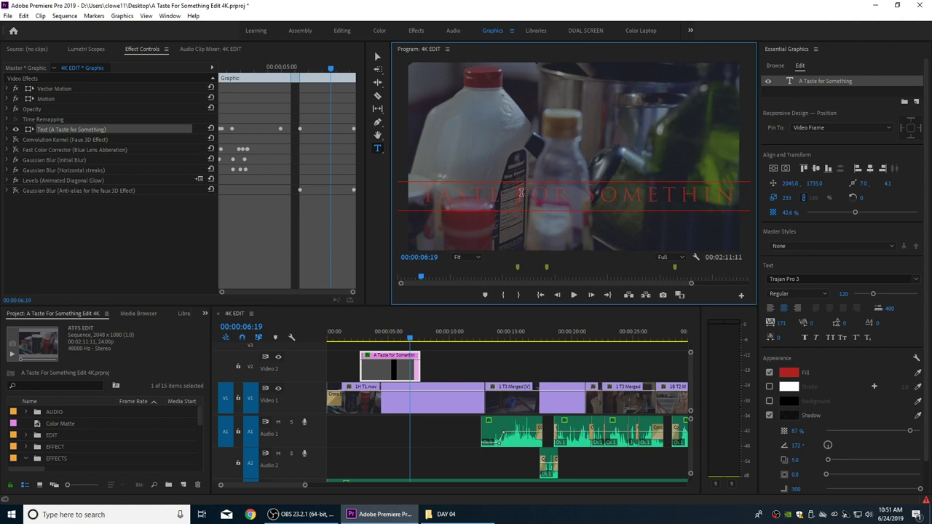
key(Return)
click(377, 57)
drag(545, 196, 545, 173)
drag(412, 333, 438, 336)
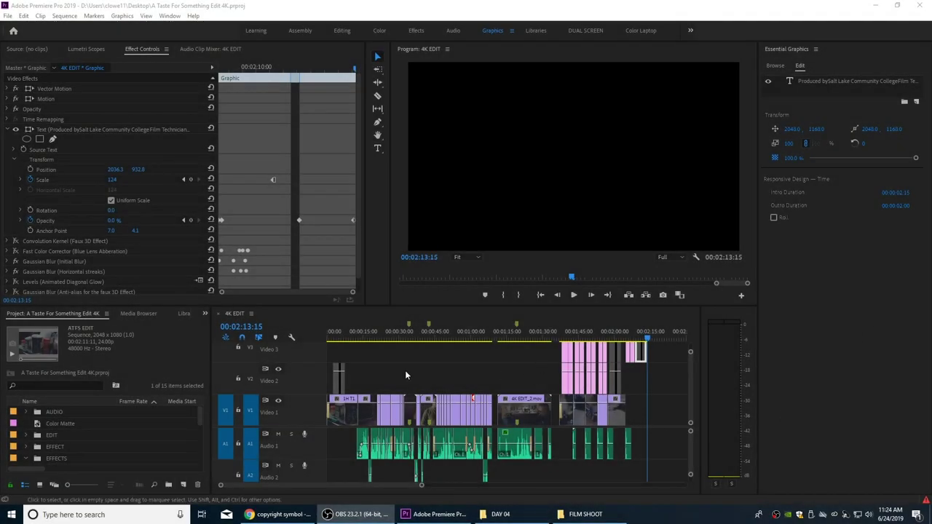
Play back the end-credit titles from 01:37:21, then zoom the timeline out
scroll(564, 336, up, 6)
click(502, 336)
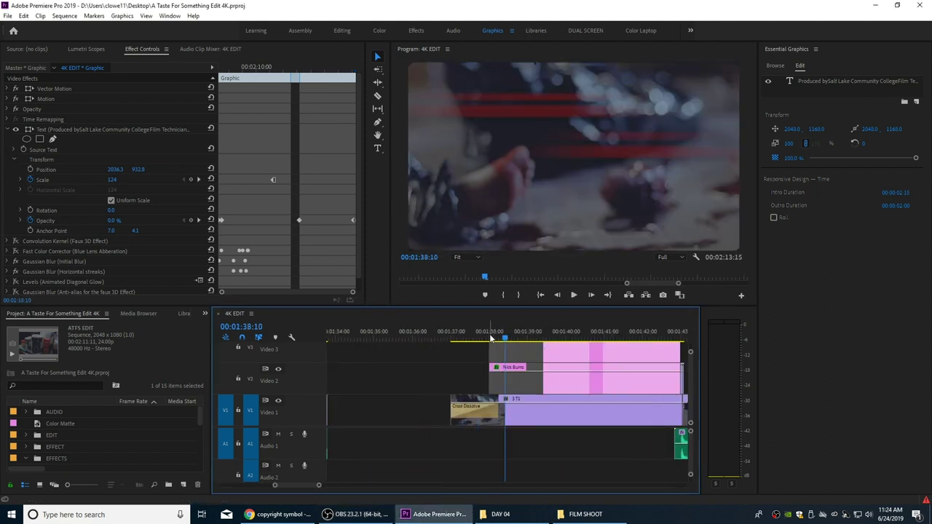
click(485, 336)
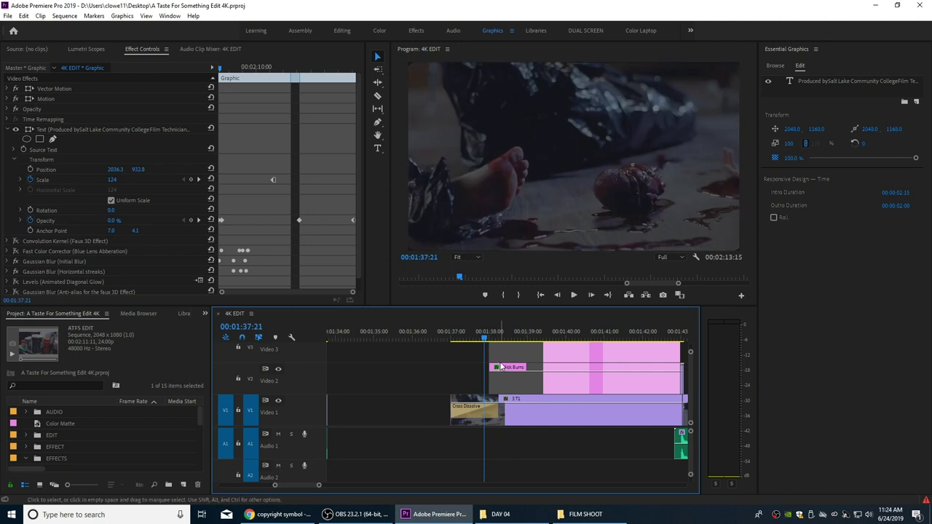
key(space)
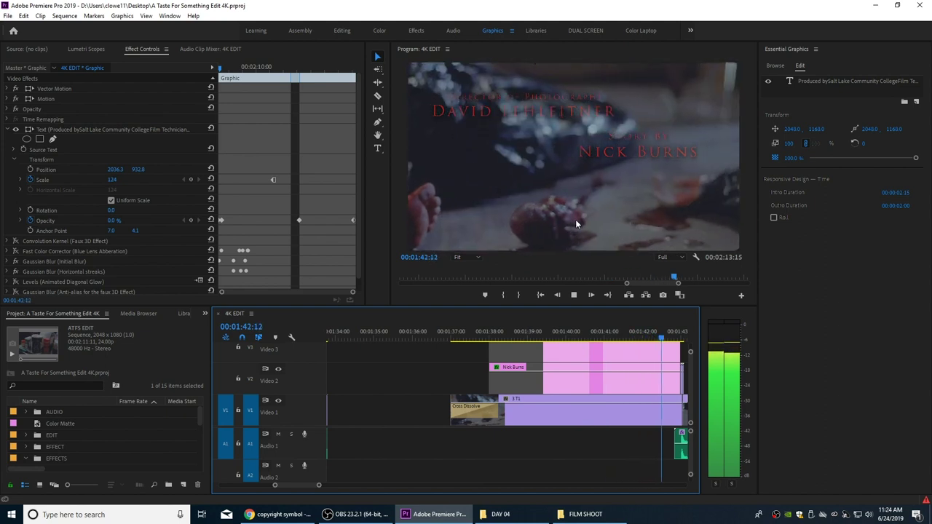
key(space)
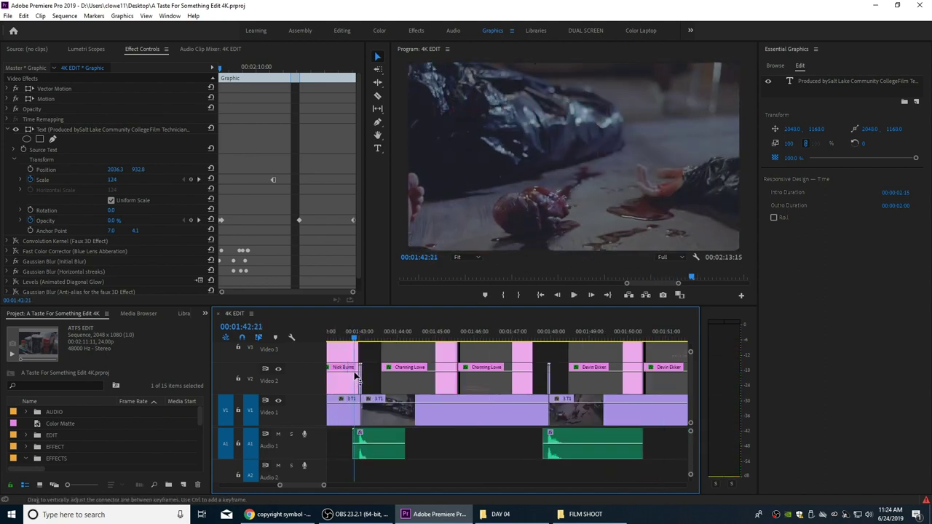
key(minus)
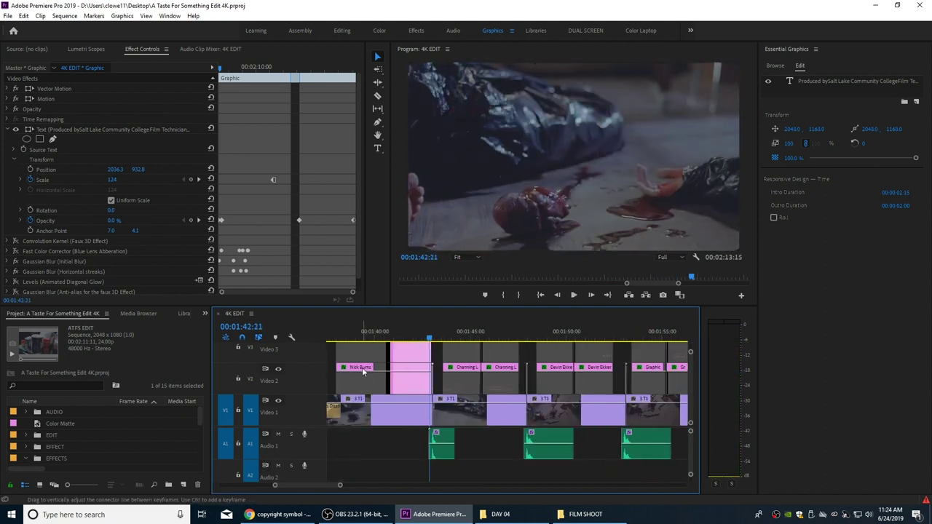
key(minus)
key(minus)
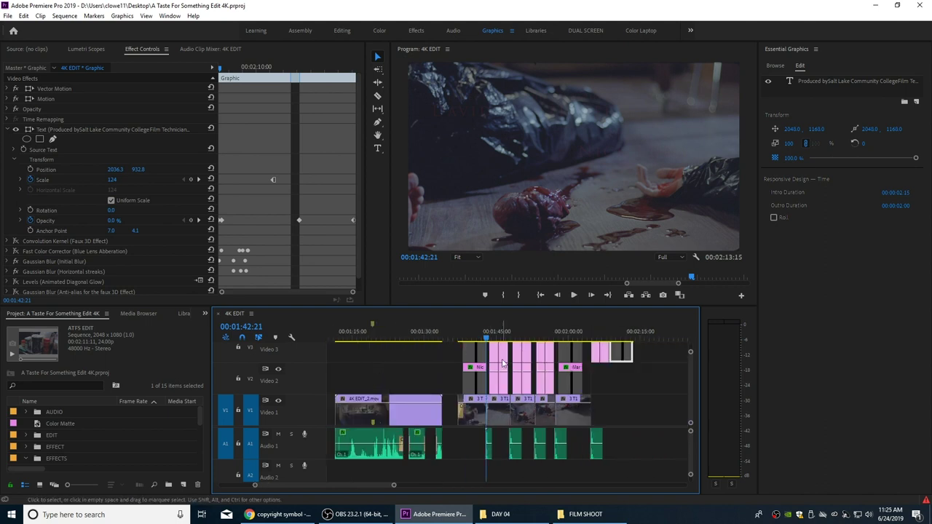
Return to the sequence start and select the opening title clip on Video 2
click(457, 337)
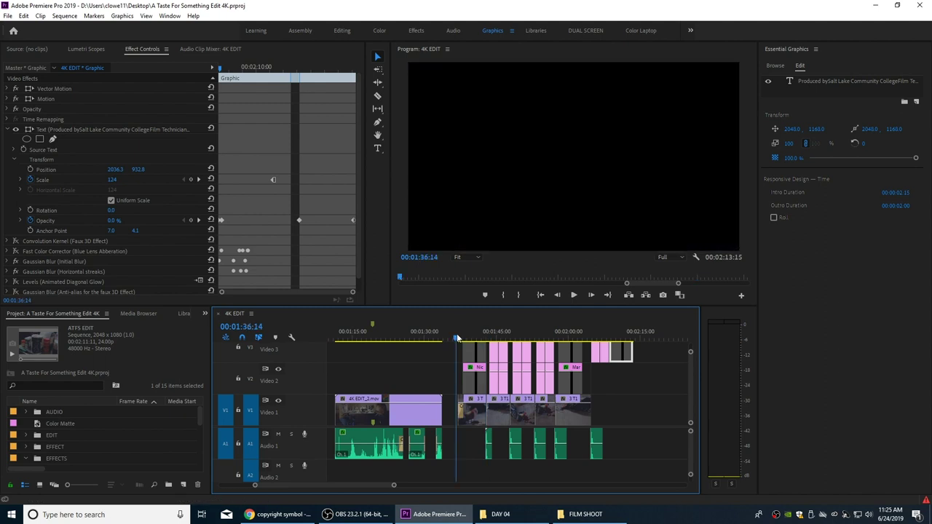
key(Home)
click(356, 380)
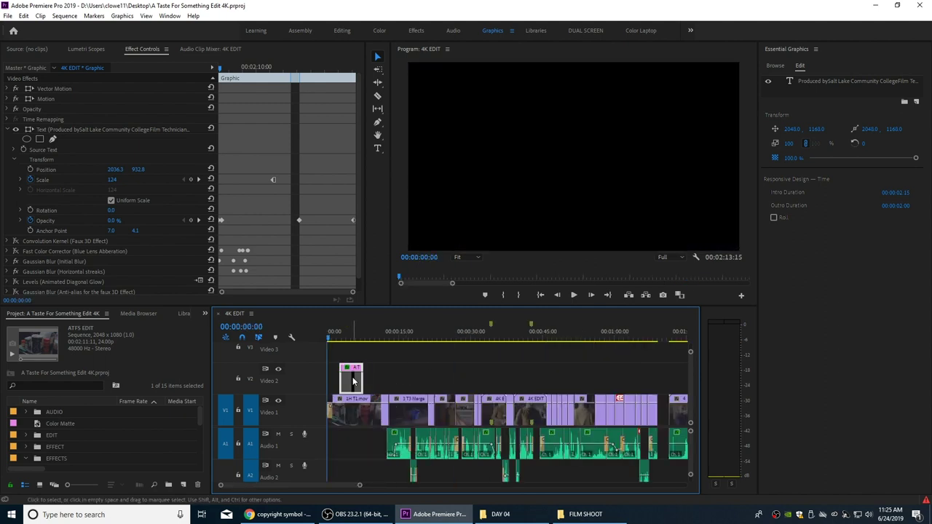
Paste a copy of the opening title just past the sequence end near 02:17 and select its text layer
key(End)
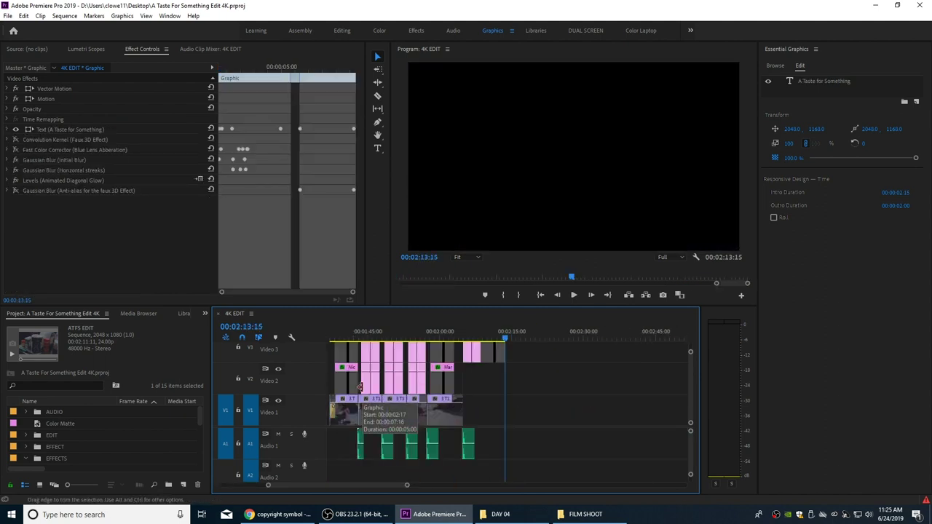
click(520, 338)
key(ctrl+v)
click(530, 340)
key(=)
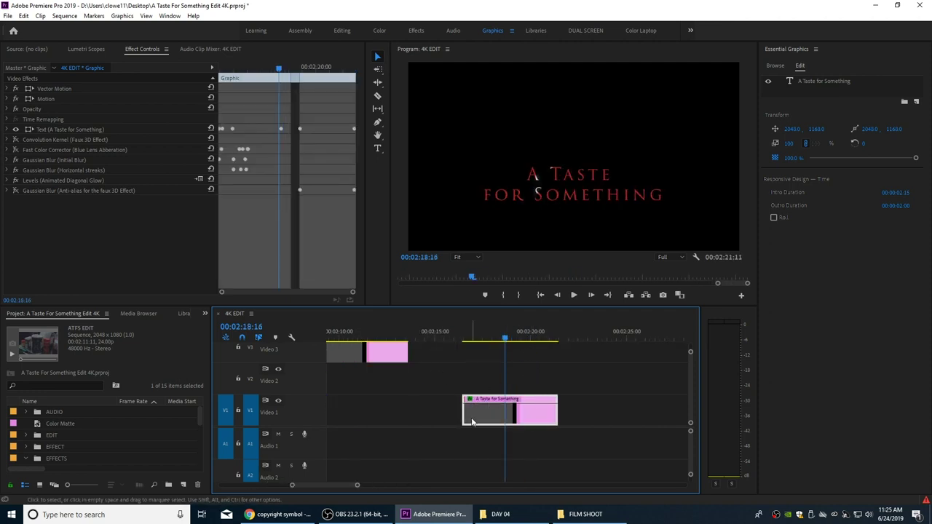
drag(497, 340, 472, 340)
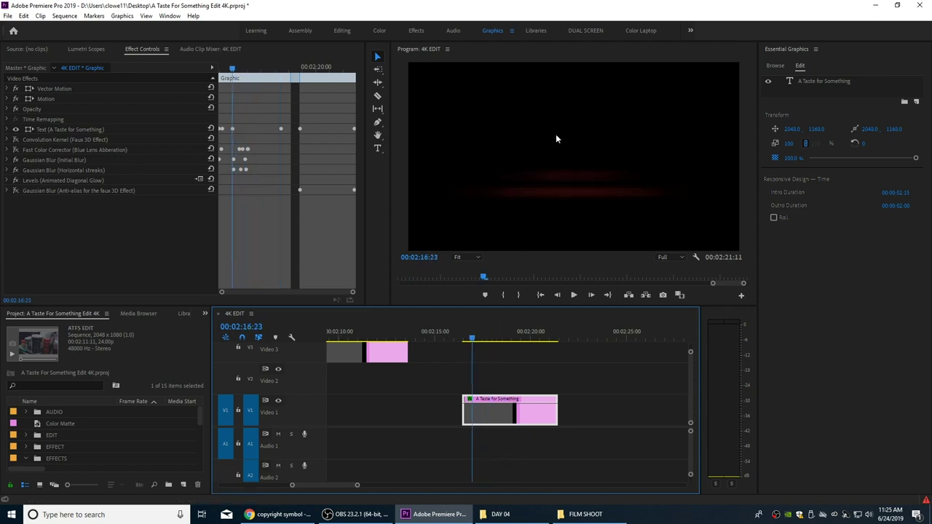
click(817, 81)
drag(474, 336, 513, 393)
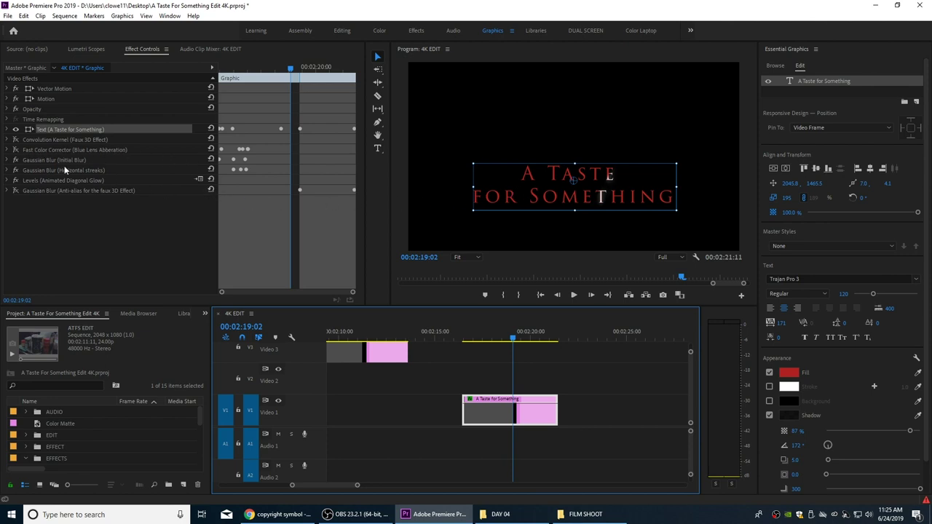
Park at 02:17:19 and expand the title text's transform properties in Effect Controls
click(18, 146)
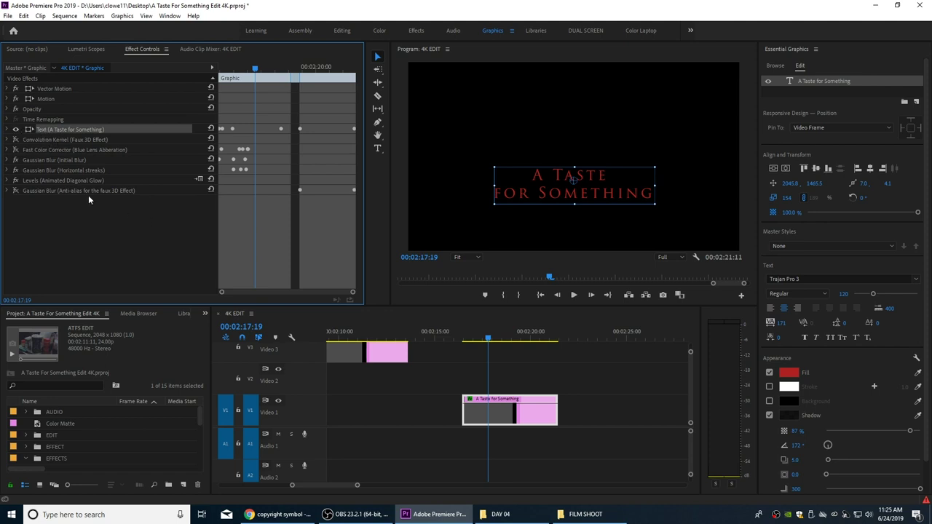
click(498, 409)
click(144, 49)
click(8, 129)
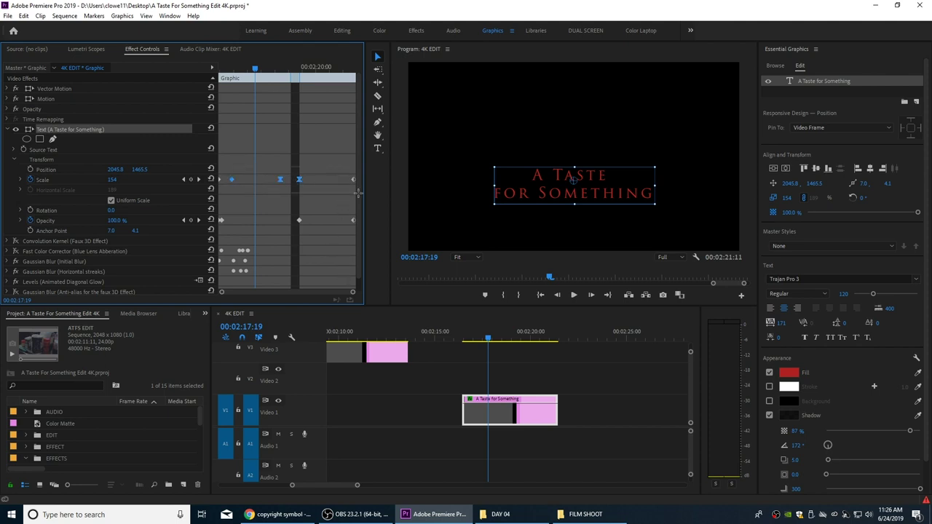
Delete the title's Scale keyframes, set scale to 166, and switch off the Scale stopwatch
click(166, 179)
key(Delete)
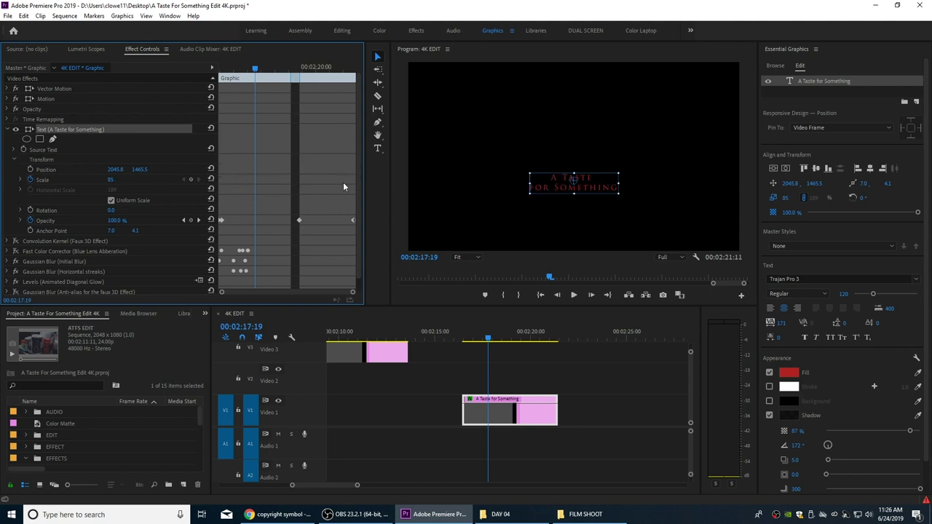
drag(111, 180, 246, 189)
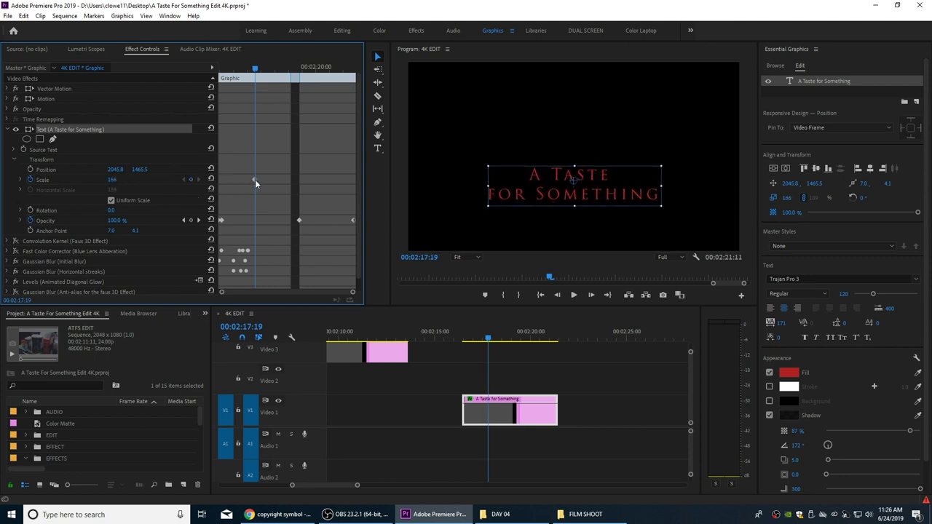
click(254, 179)
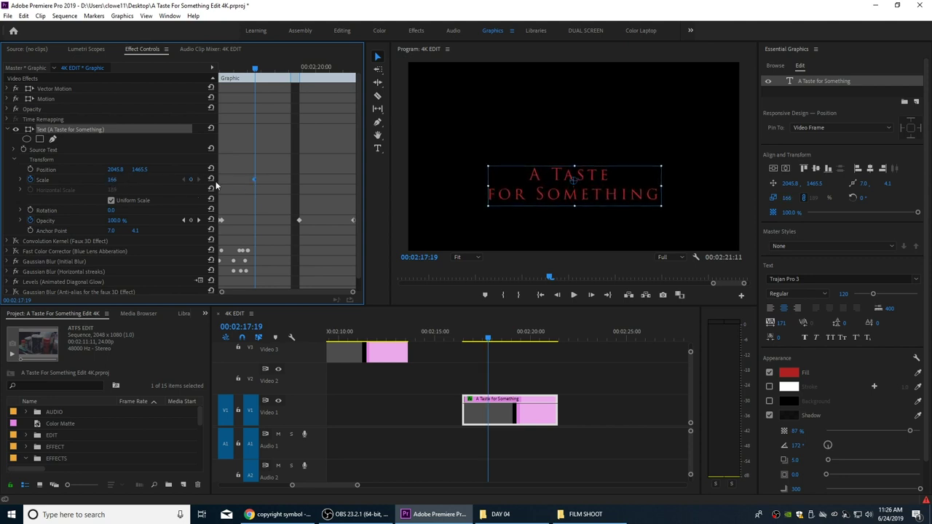
click(32, 181)
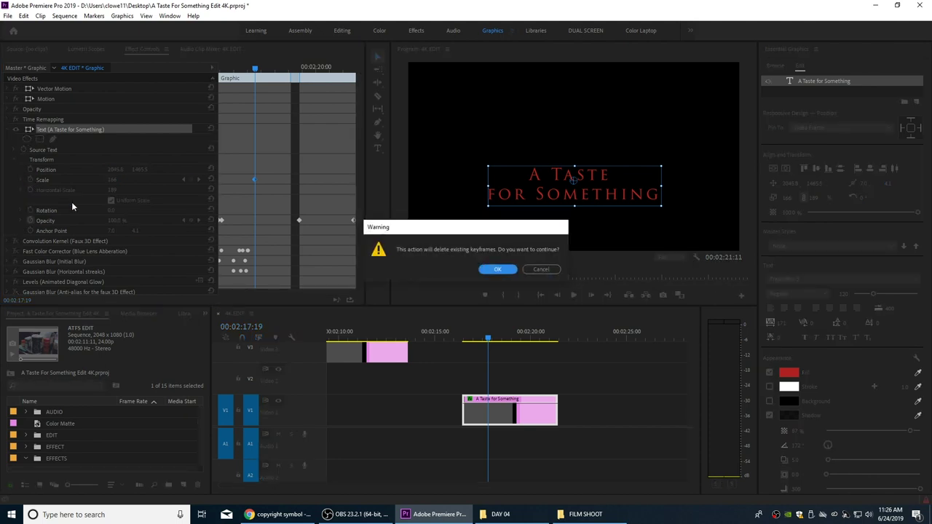
Remove the title's scale keyframes, fix its scale at 202, and check the fade-in
click(503, 270)
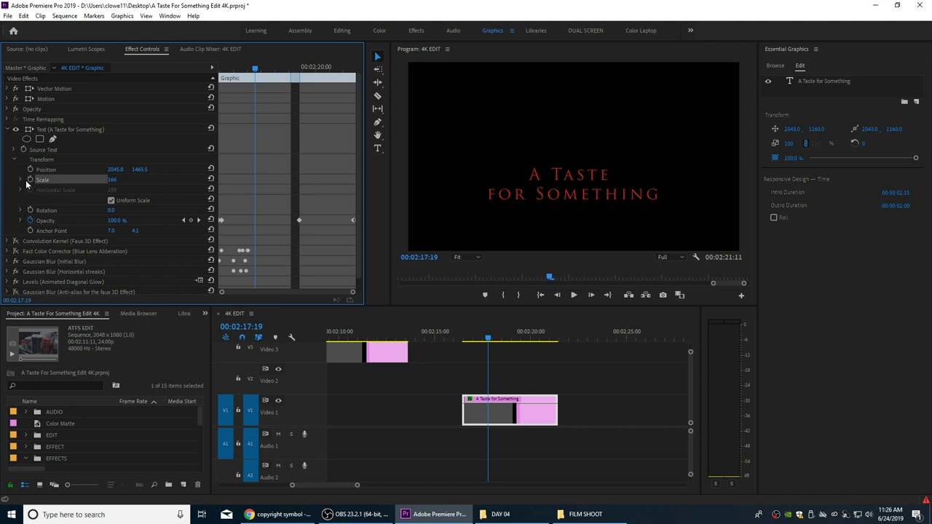
drag(113, 179, 129, 179)
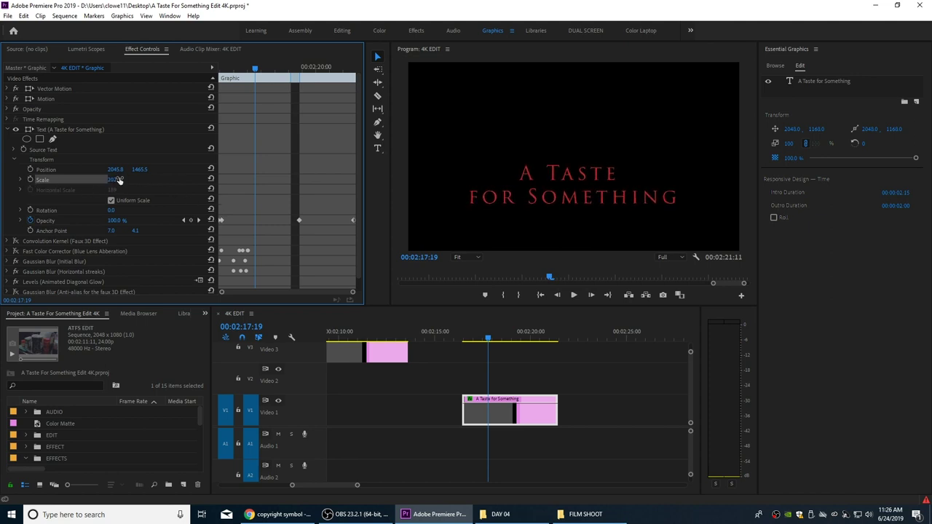
drag(459, 334, 499, 346)
scroll(62, 284, down, 1)
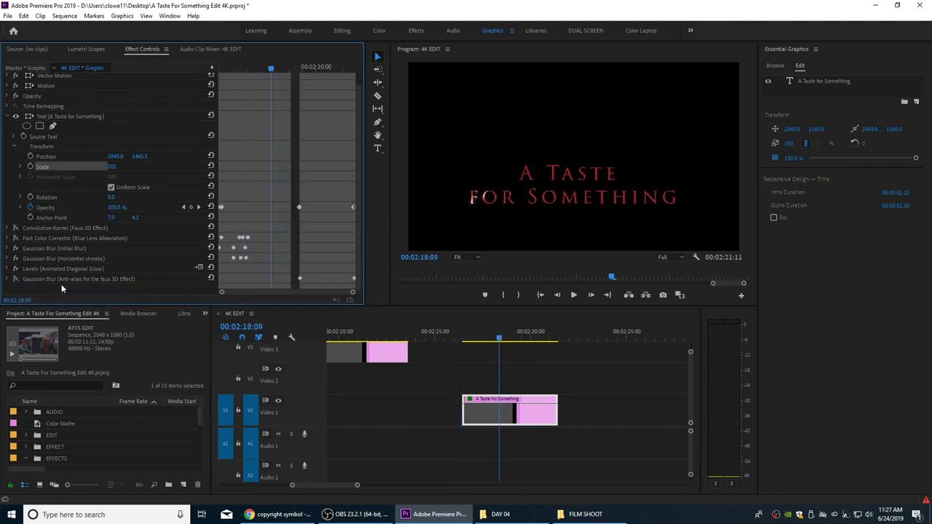
Turn off the Animated Diagonal Glow and replace the title text with the director's name
click(16, 269)
mouse_move(512, 339)
mouse_down()
mouse_move(498, 339)
mouse_move(520, 339)
mouse_move(503, 339)
mouse_up()
click(826, 81)
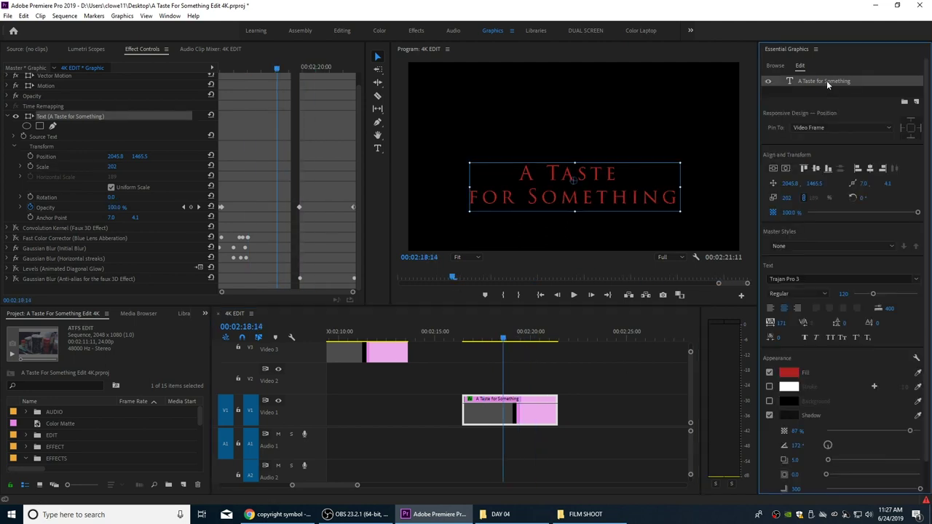
double_click(540, 206)
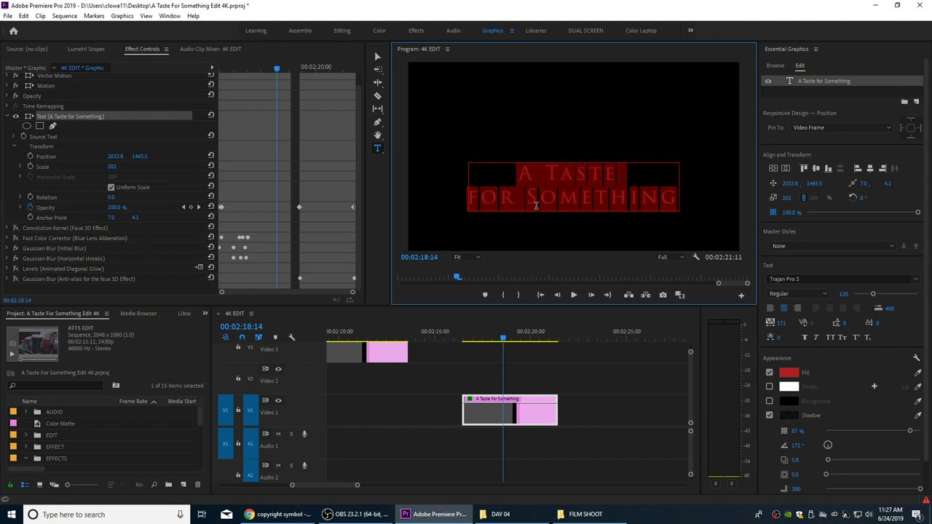
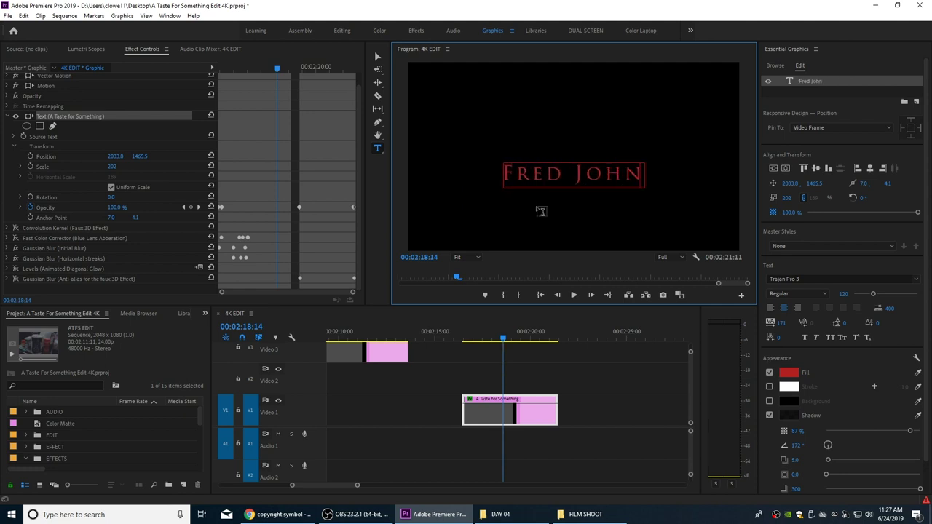
key(Escape)
Move the name line lower to 2015.8, 1753.4 and duplicate its text layer
drag(550, 177, 549, 200)
click(814, 82)
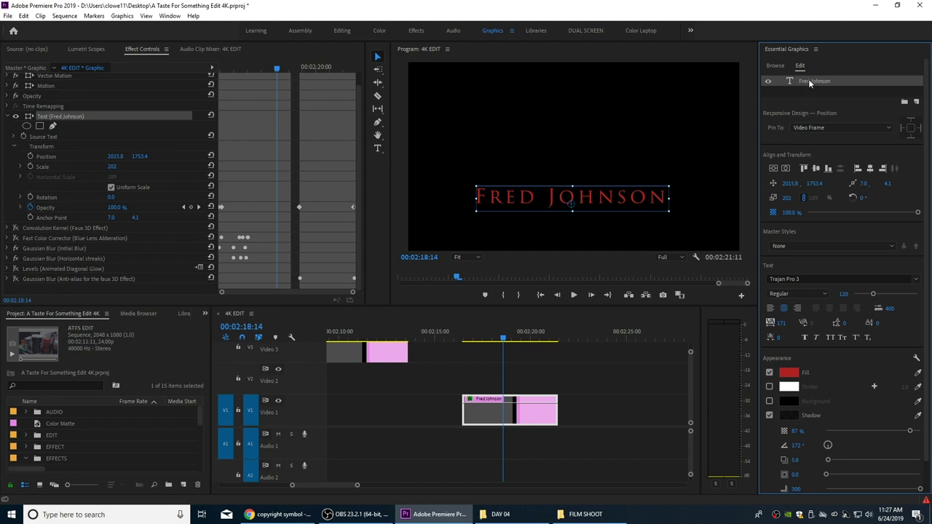
right_click(808, 81)
click(830, 148)
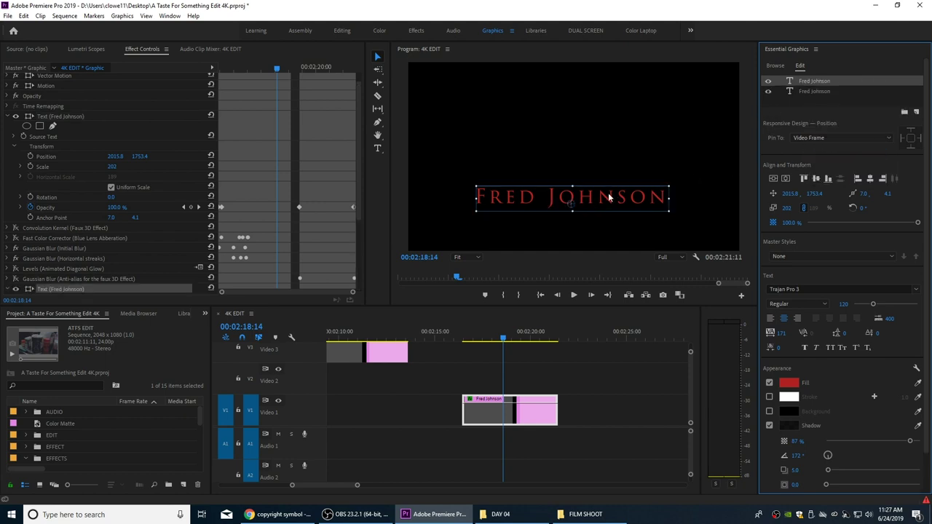
Move the duplicate name up and retype it as 'Directed by'
drag(591, 200, 590, 177)
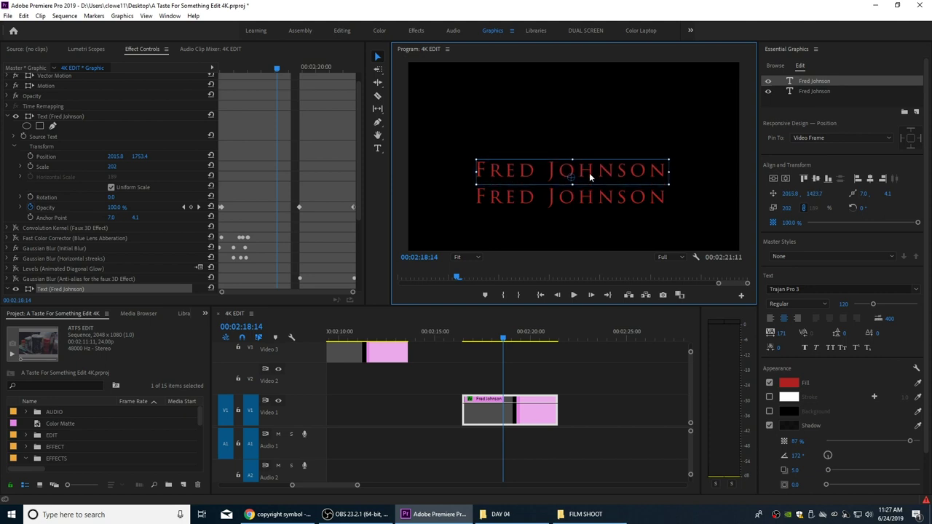
double_click(589, 177)
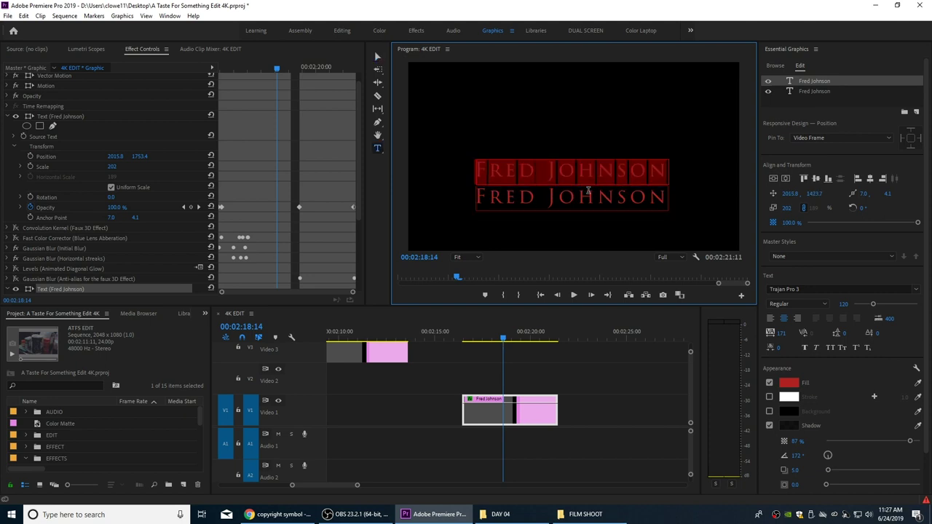
text(Directe)
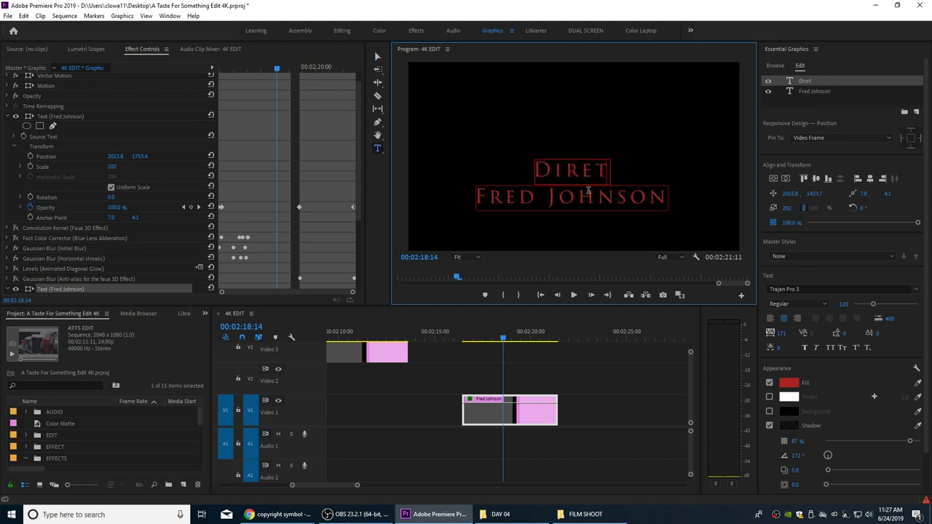
text(d)
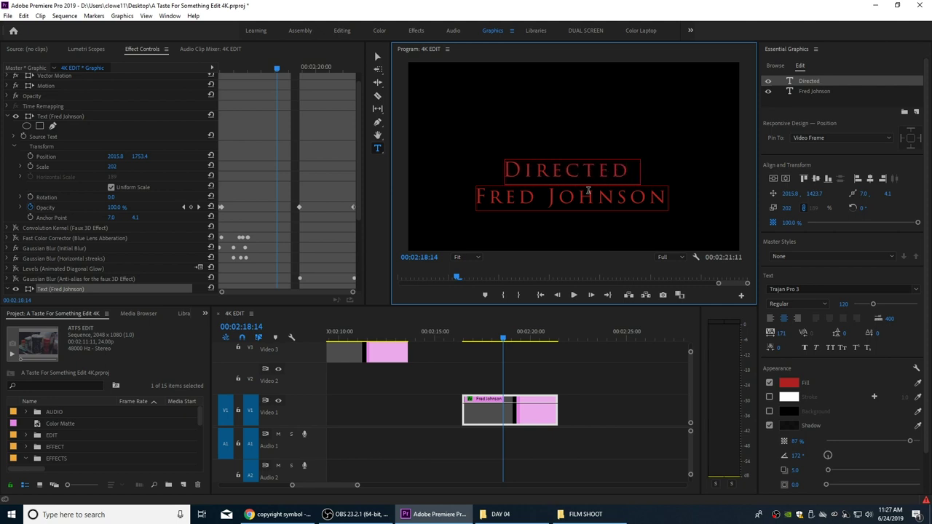
text( By)
key(BackSpace)
key(BackSpace)
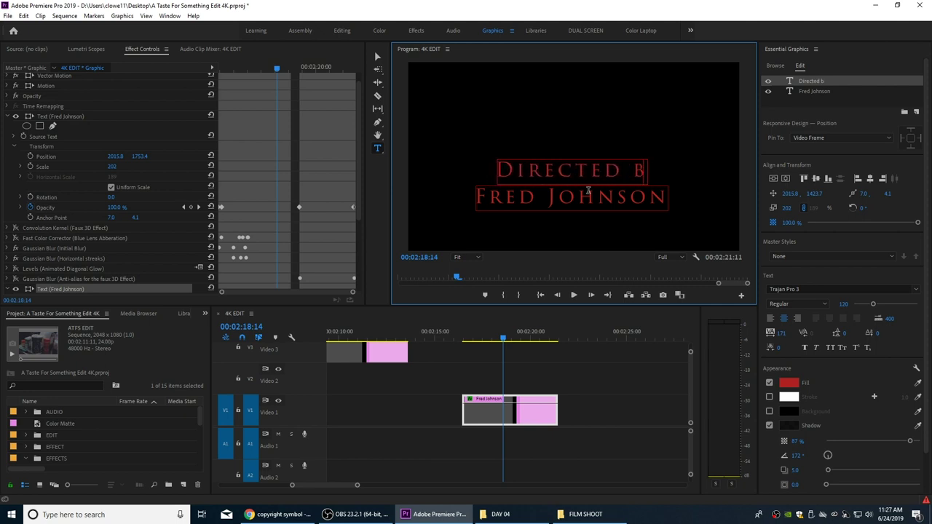
text(by)
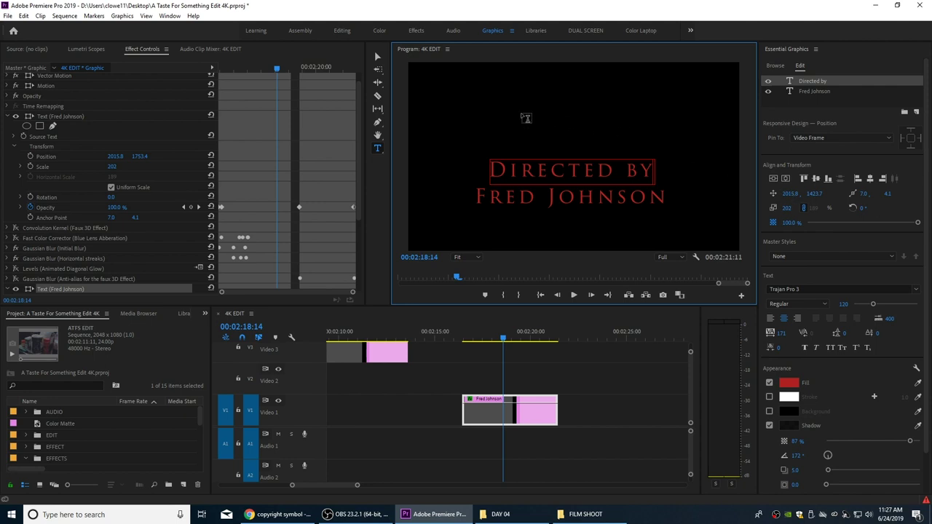
key(Escape)
Shrink the 'Directed by' line to scale 130 and reselect the title clip on Video 1
drag(655, 160, 635, 172)
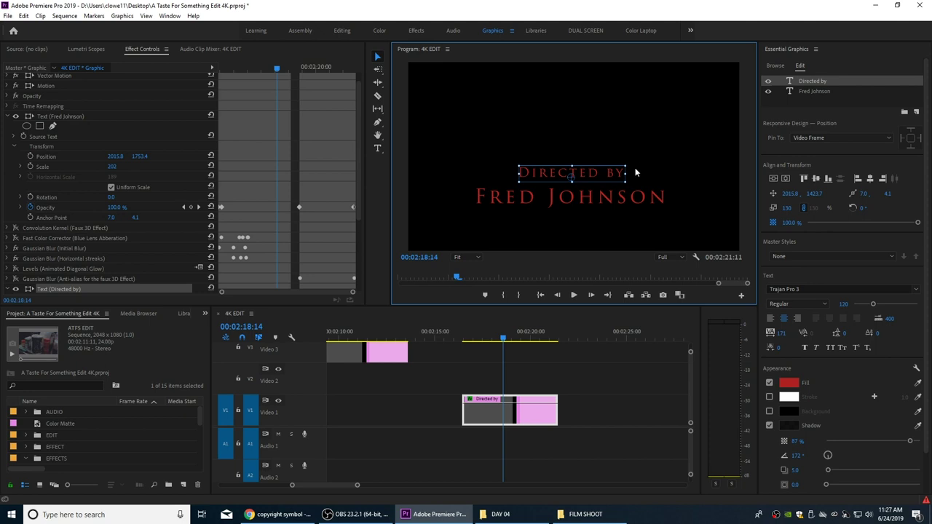
click(586, 197)
click(504, 384)
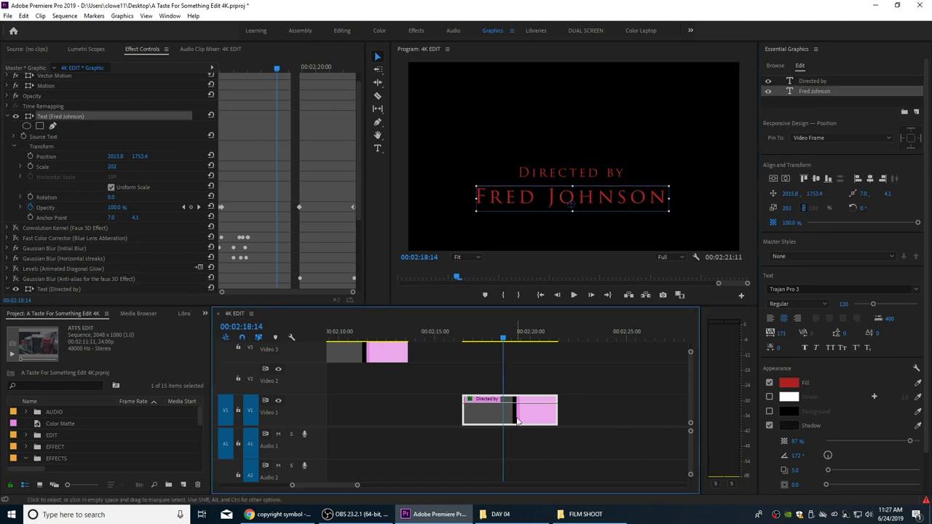
click(525, 380)
click(527, 408)
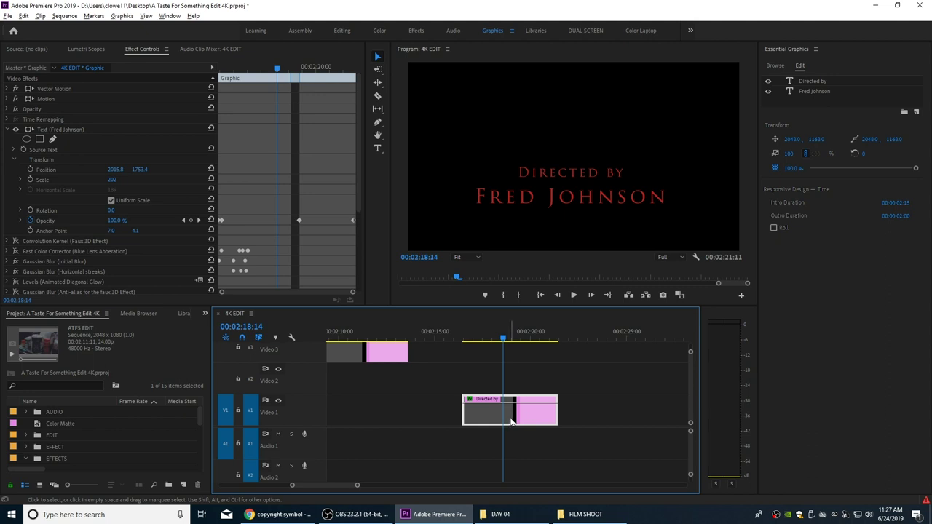
Alt-drag a copy of the director credit clip from Video 1 onto Video 2
drag(508, 422, 513, 389)
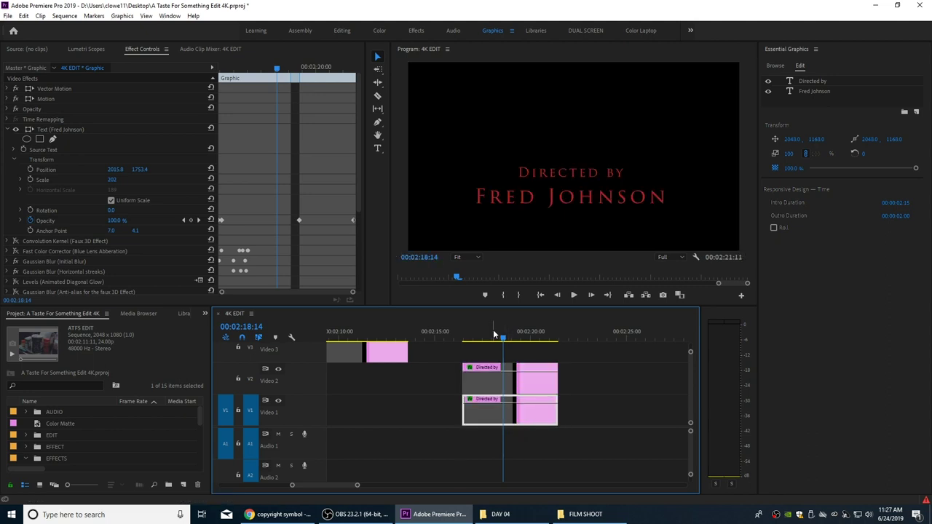
click(572, 204)
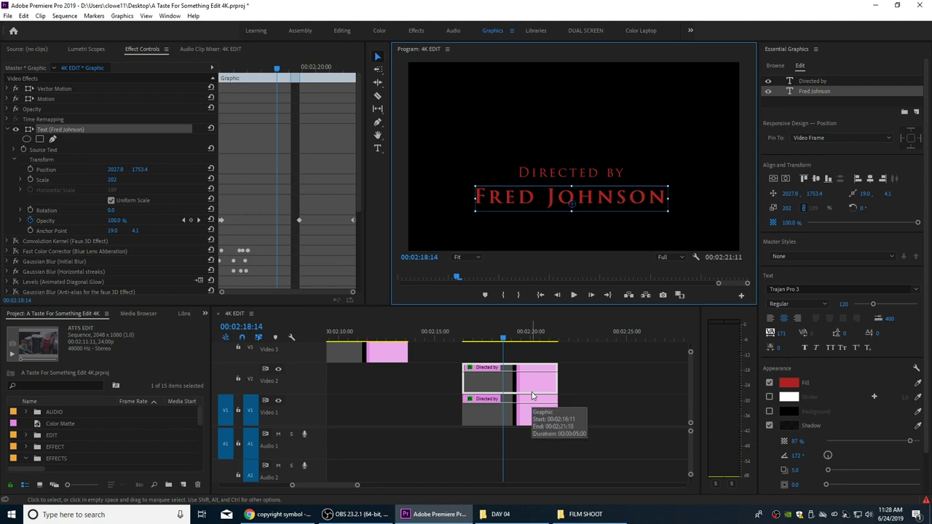
click(520, 388)
Raise the copy's name line to 2027.8, 732.4 with 'Directed by' above it
drag(580, 207, 580, 125)
click(565, 175)
drag(544, 165, 540, 91)
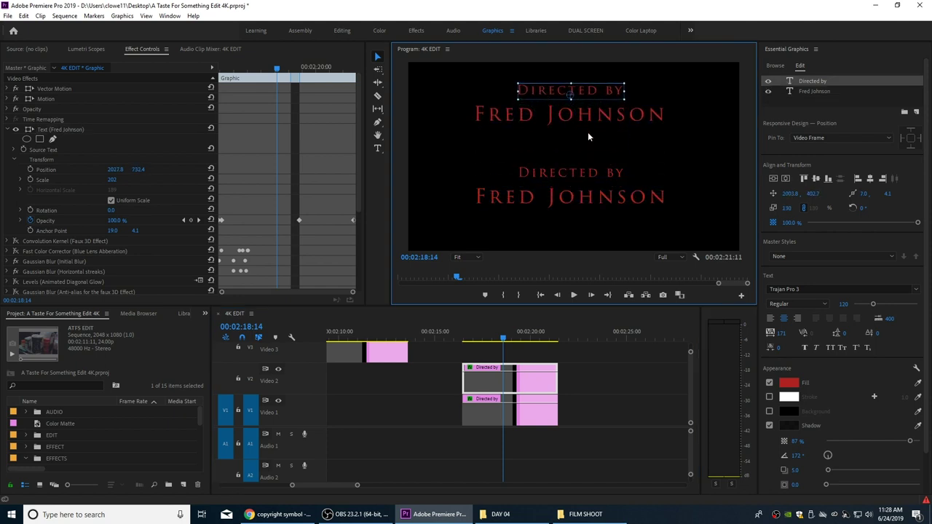
click(457, 337)
key(minus)
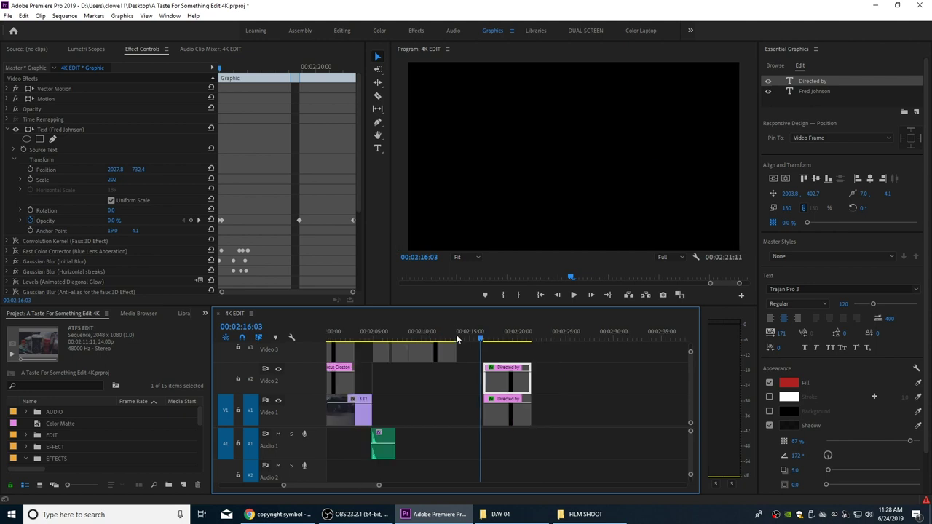
Select and delete both director-credit clips at the sequence end near 00:01:54
key(minus)
click(388, 337)
mouse_move(387, 340)
mouse_down()
mouse_move(403, 341)
mouse_move(391, 340)
mouse_up()
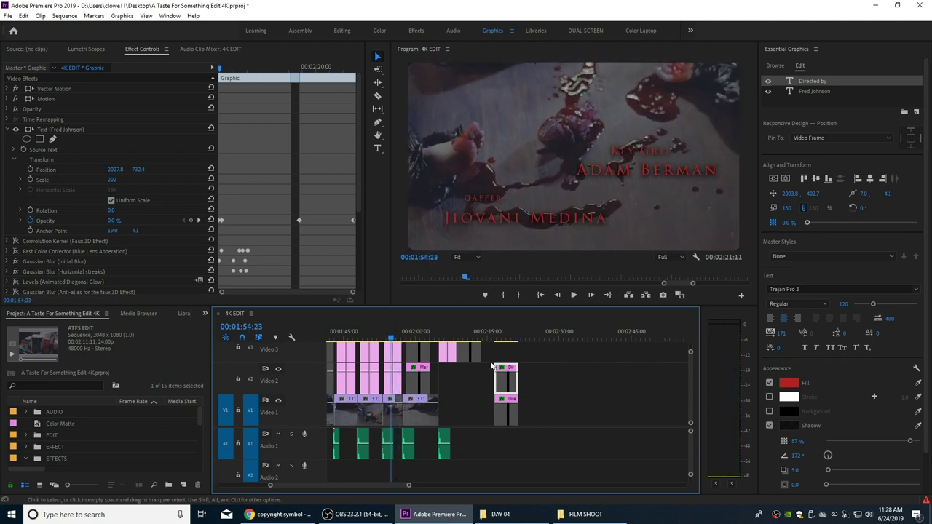
drag(572, 366, 510, 420)
key(Delete)
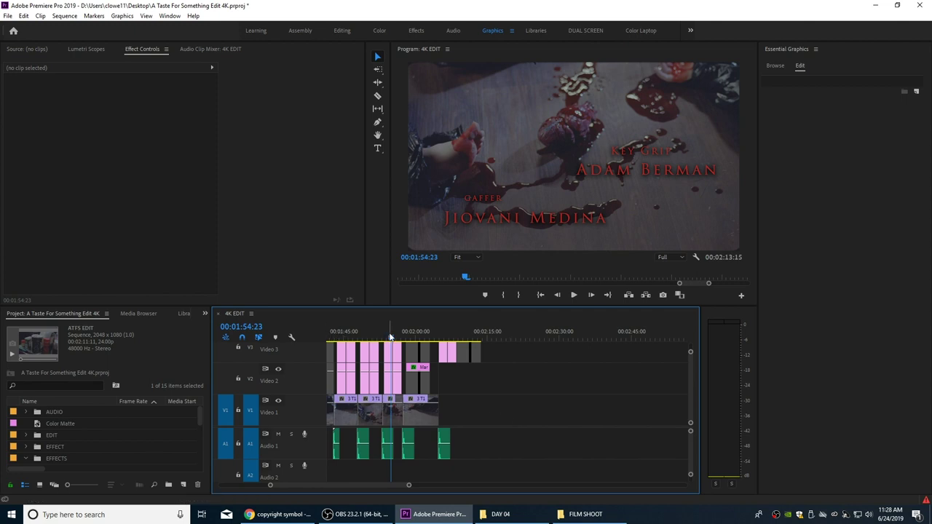
Return to the sequence start and select the opening 'A Taste for Something' title on Video 2
key(Home)
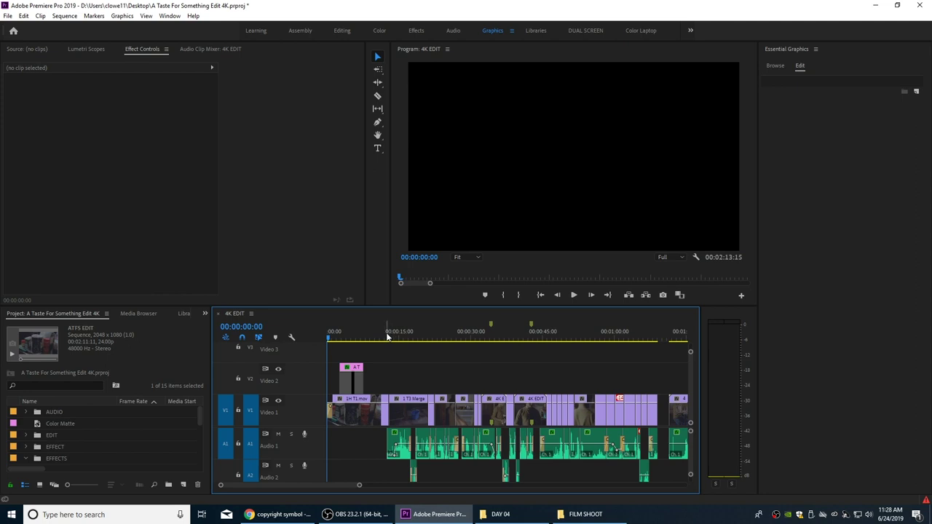
click(350, 337)
click(354, 368)
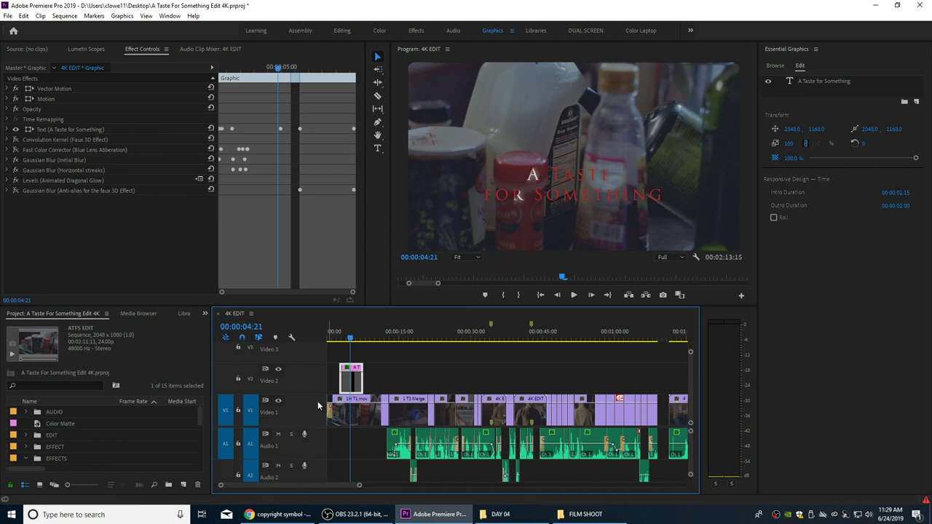
Turn off Video 1 output so the opening title shows on black, targeting Video 2
click(278, 401)
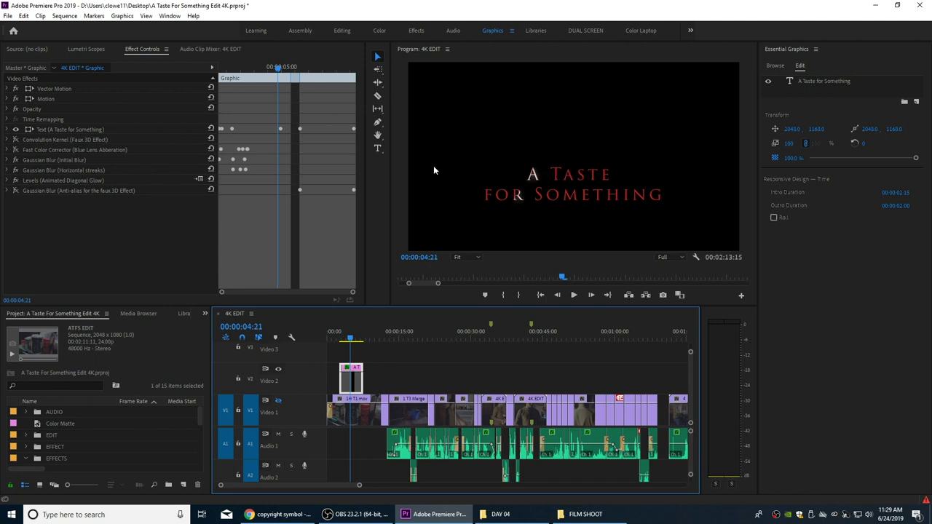
key(equal)
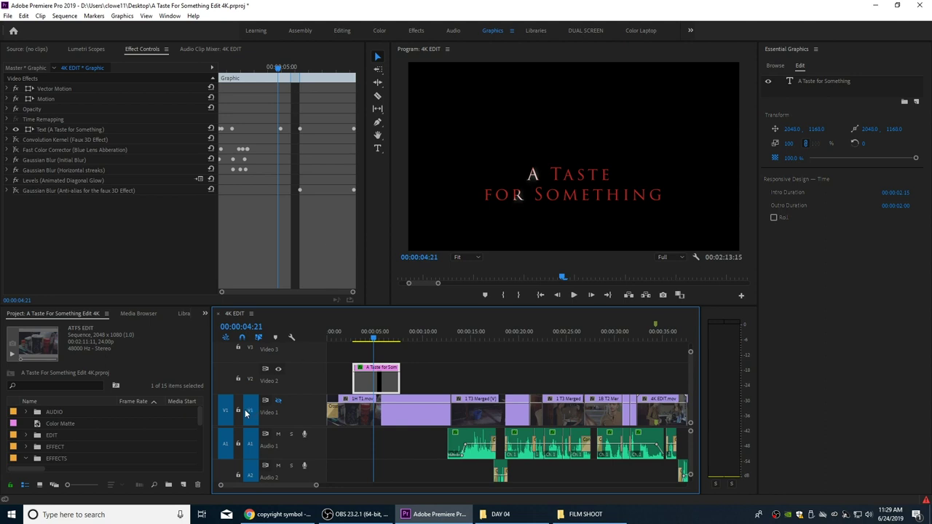
click(246, 379)
Set In at the title clip's first frame and Out at its last frame
key(Up)
key(i)
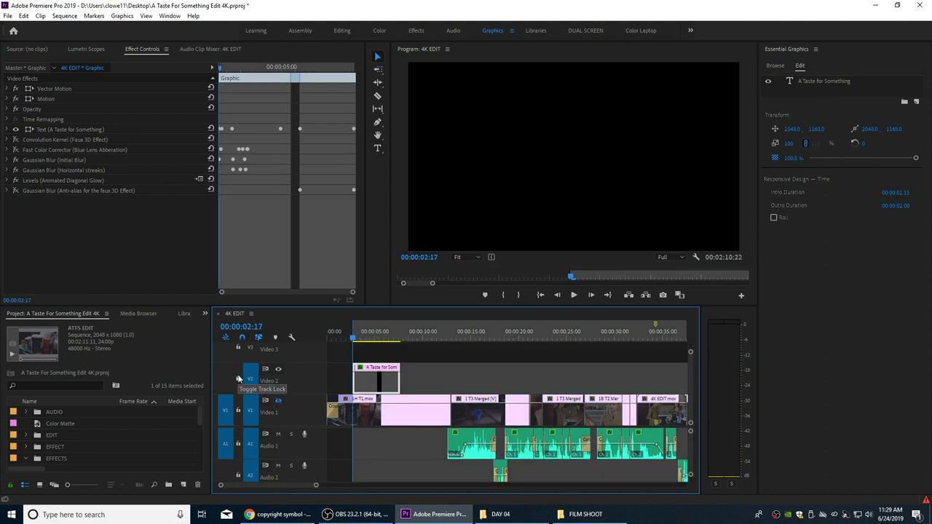
key(Down)
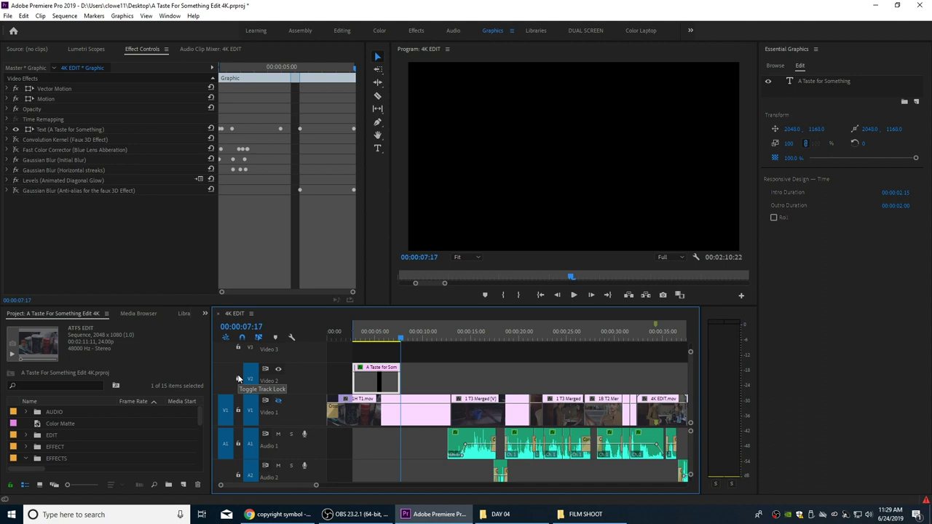
key(Left)
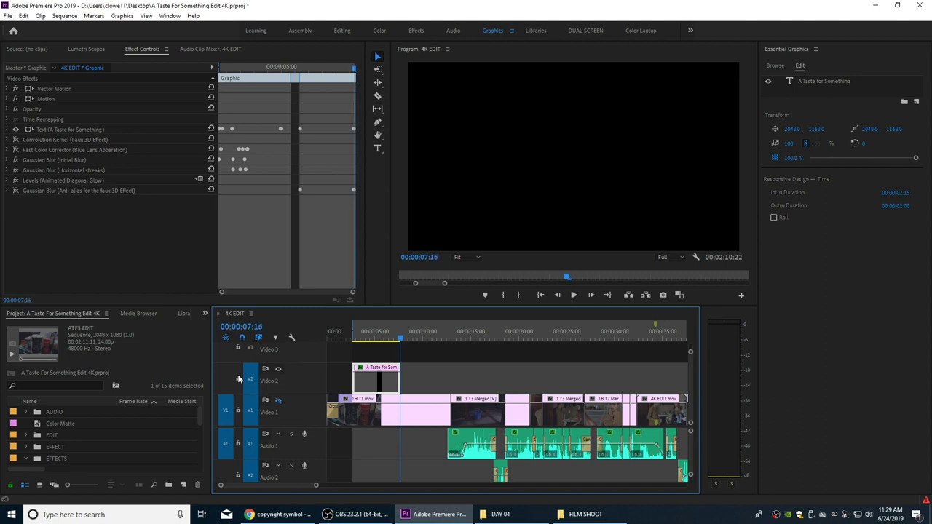
key(o)
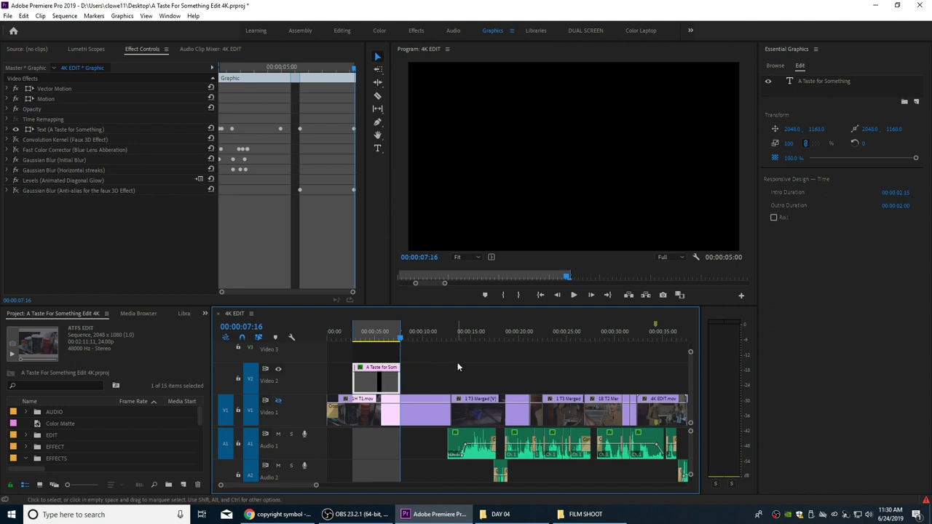
key(ctrl+m)
Choose the Apple ProRes 4444 with alpha preset and exclude audio from the export
click(790, 104)
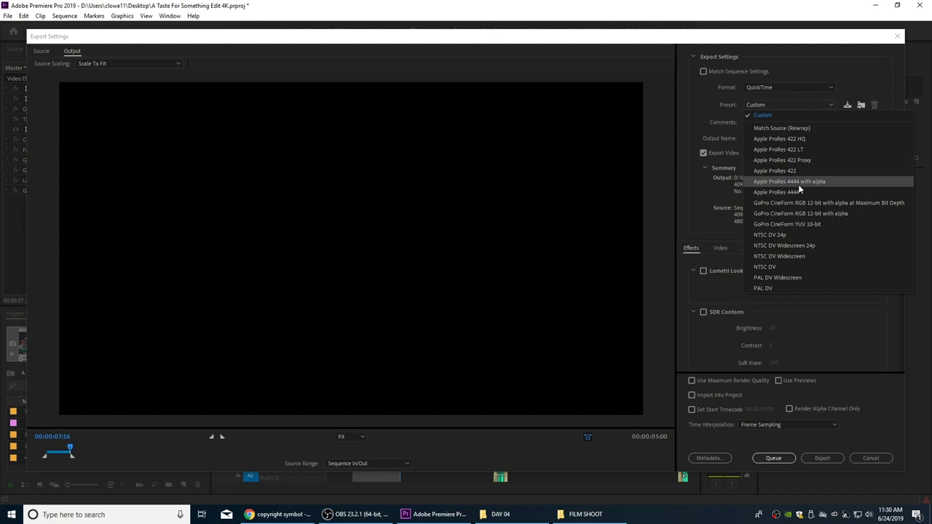
click(798, 183)
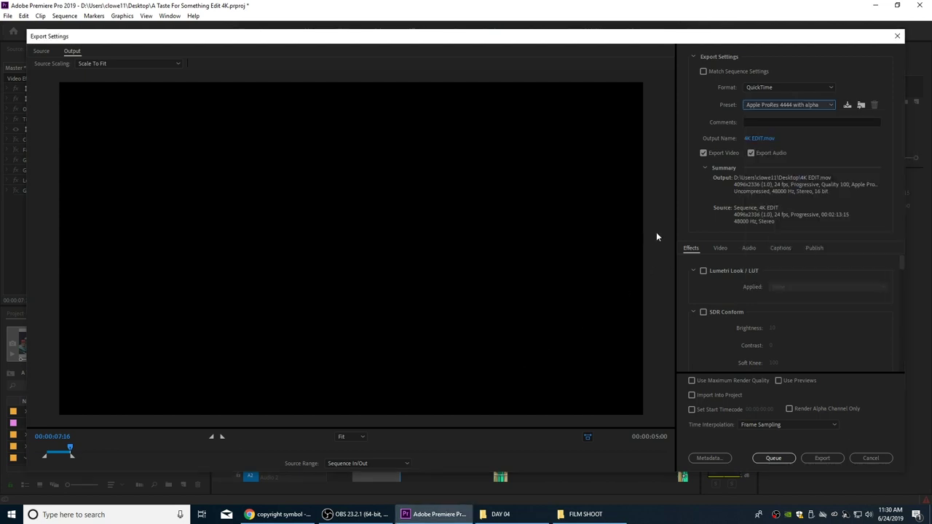
click(751, 153)
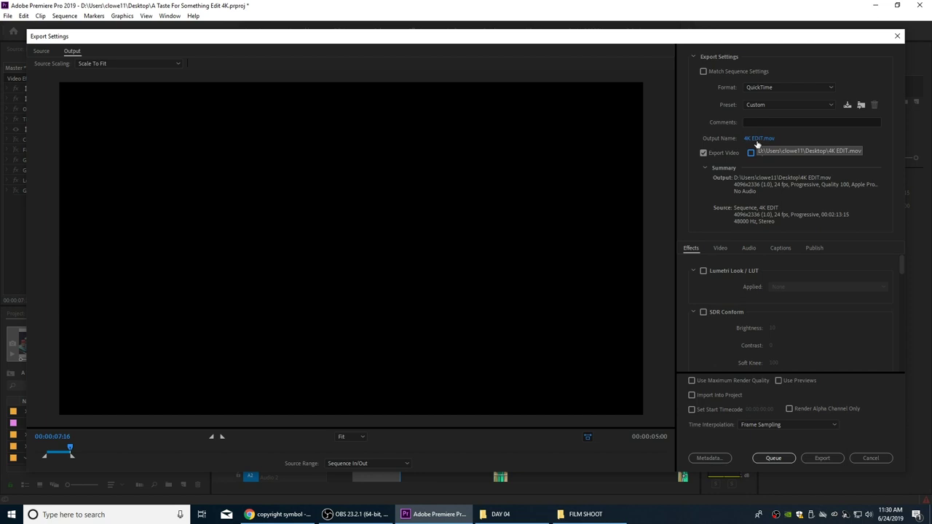
Create a new CREDITS folder inside HIGH QUALITY for the output
click(757, 139)
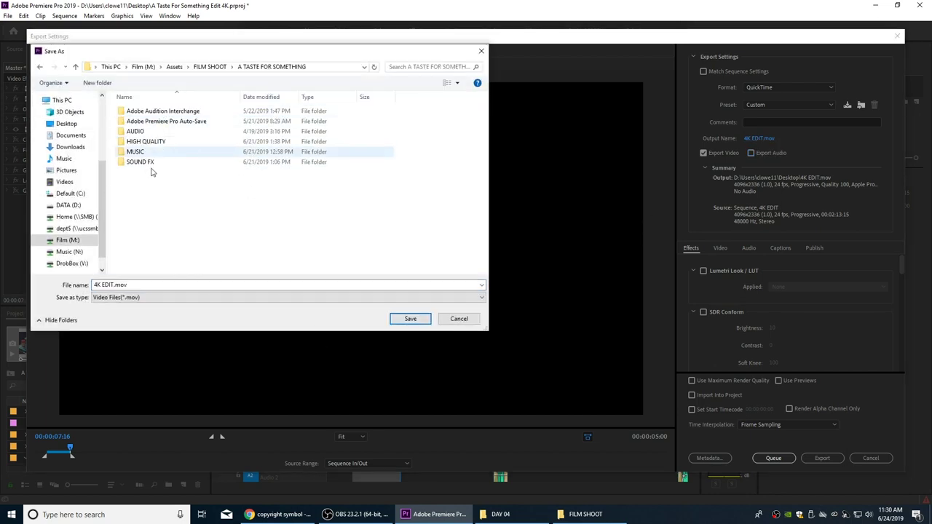
click(147, 142)
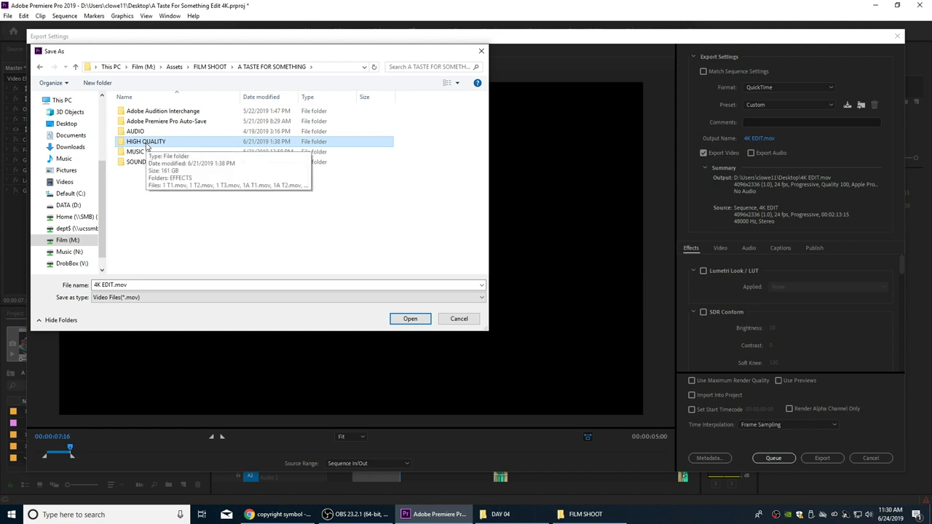
double_click(148, 143)
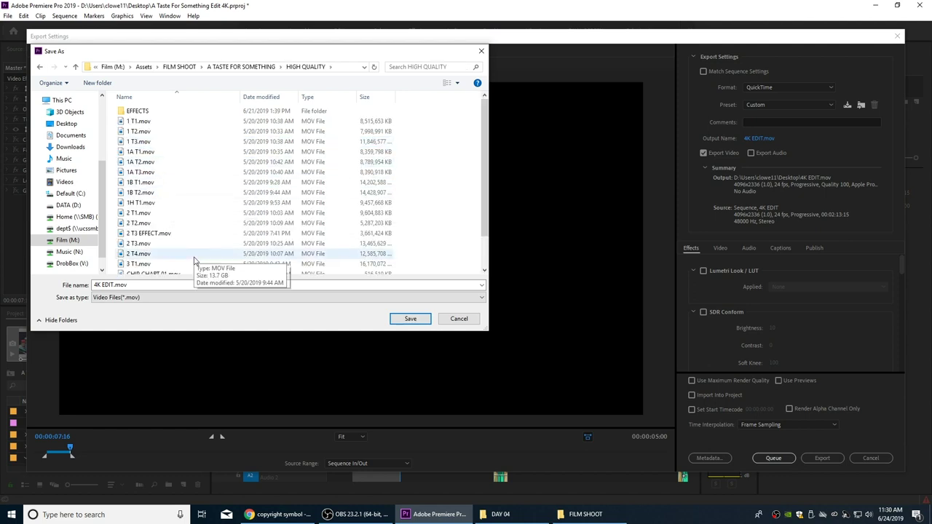
right_click(221, 180)
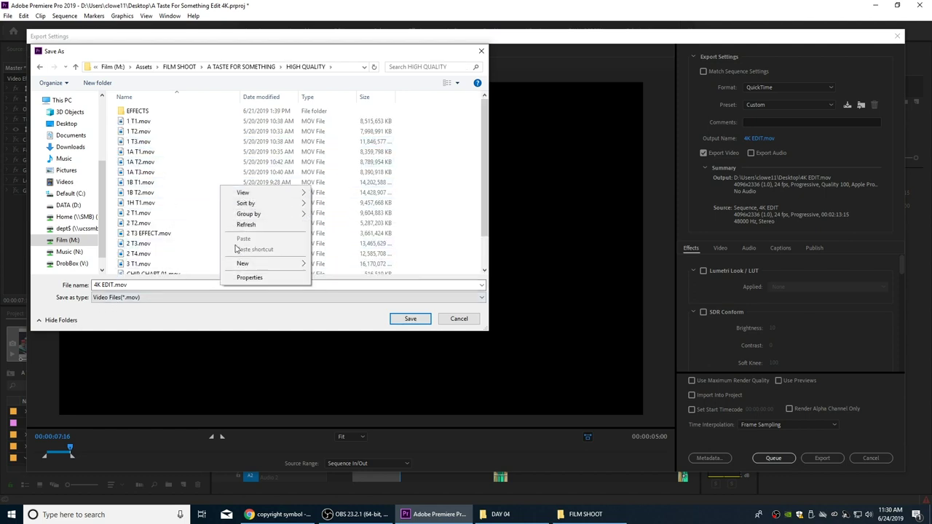
mouse_move(240, 263)
click(334, 265)
text(CREDITS)
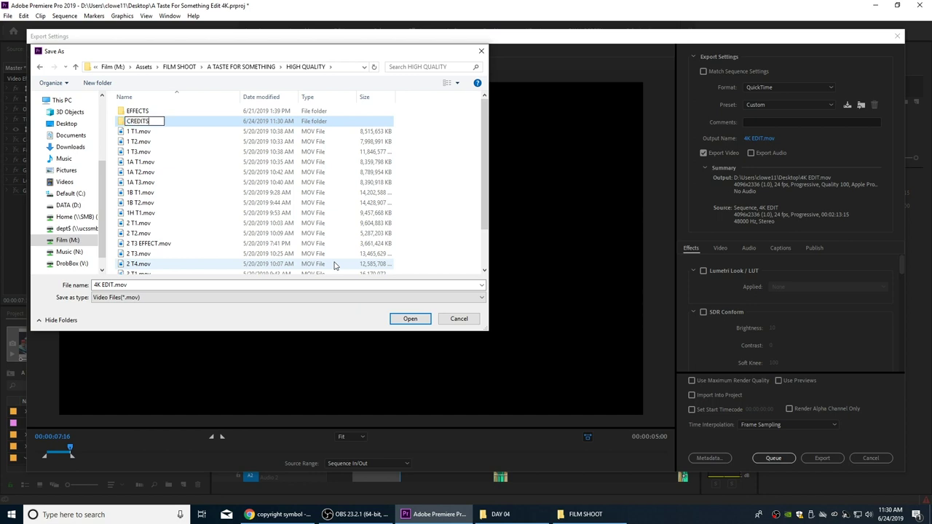
key(Return)
key(Return)
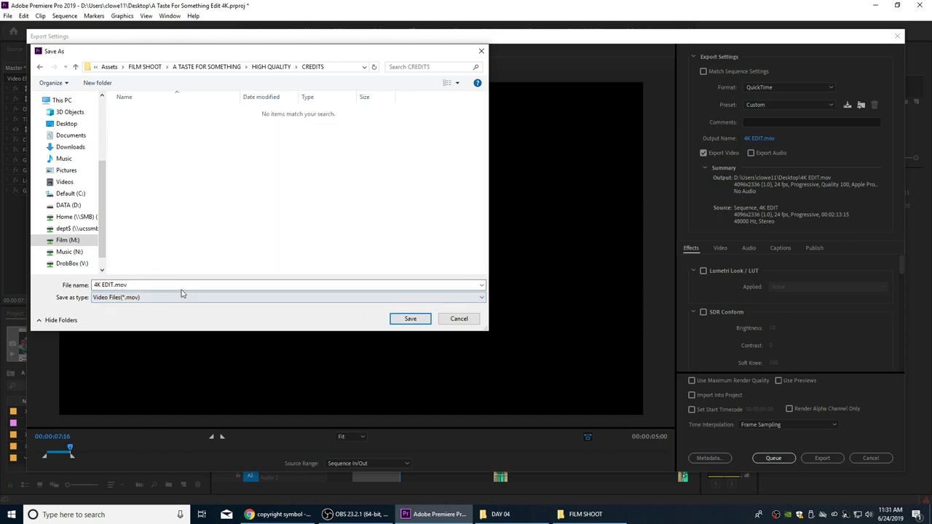
Save the output as 01 OPEN TITLE in CREDITS and add it to the queue
text(CRED)
key(BackSpace)
key(BackSpace)
key(BackSpace)
key(BackSpace)
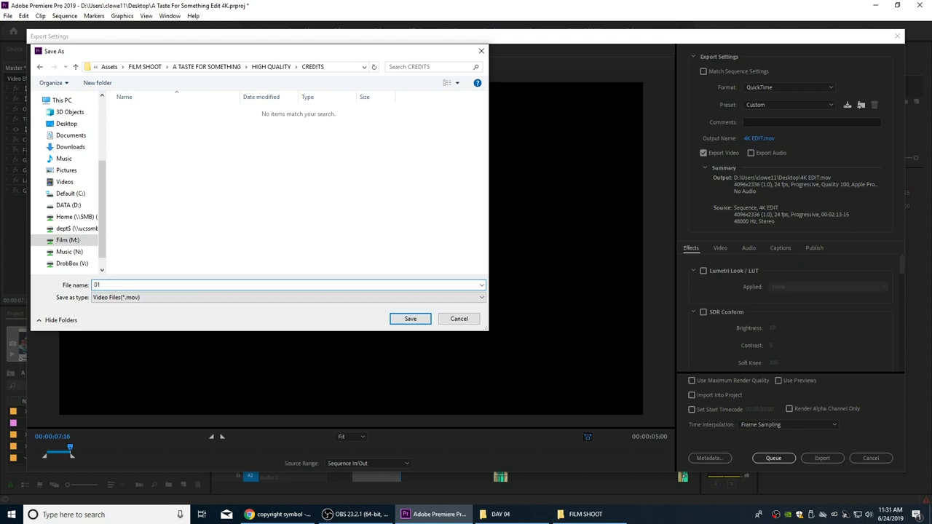
text(01 OPEN TITLE)
click(410, 318)
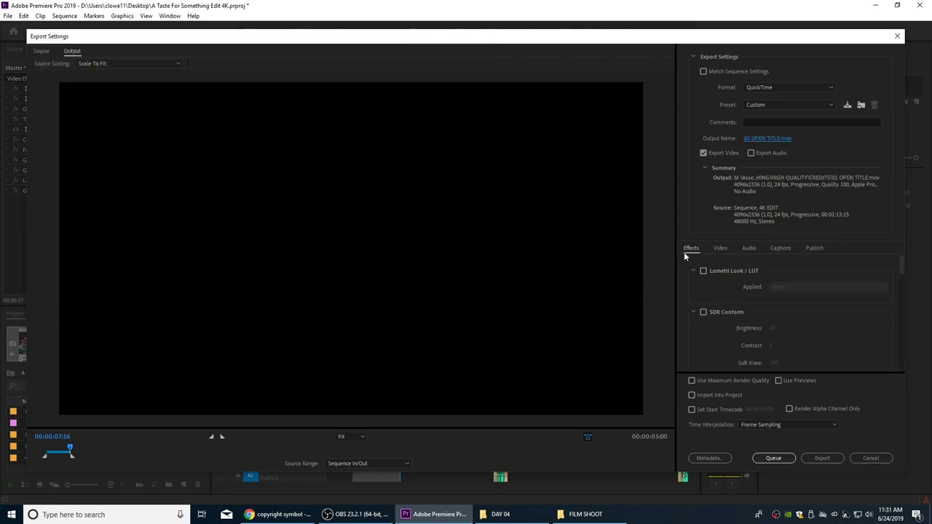
click(777, 459)
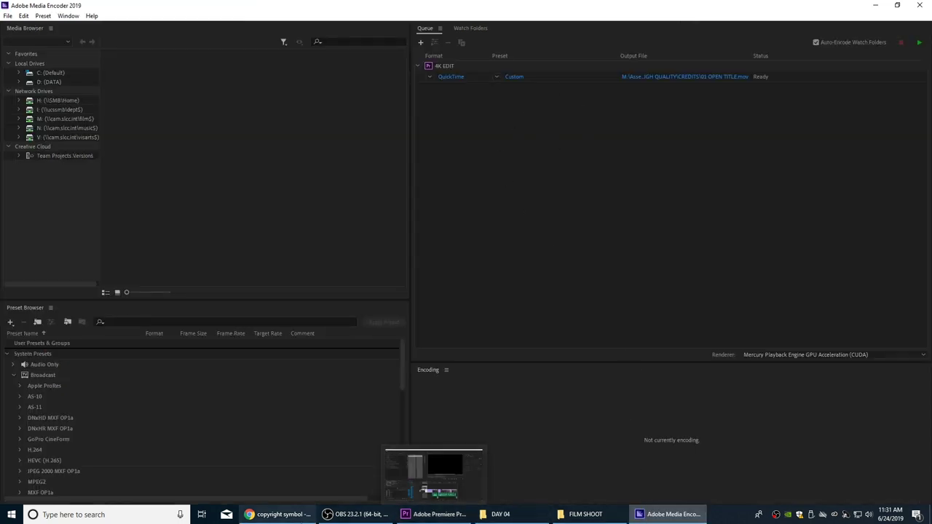
Return to Premiere Pro, leaving the 01 OPEN TITLE.mov job Ready in Media Encoder
click(435, 514)
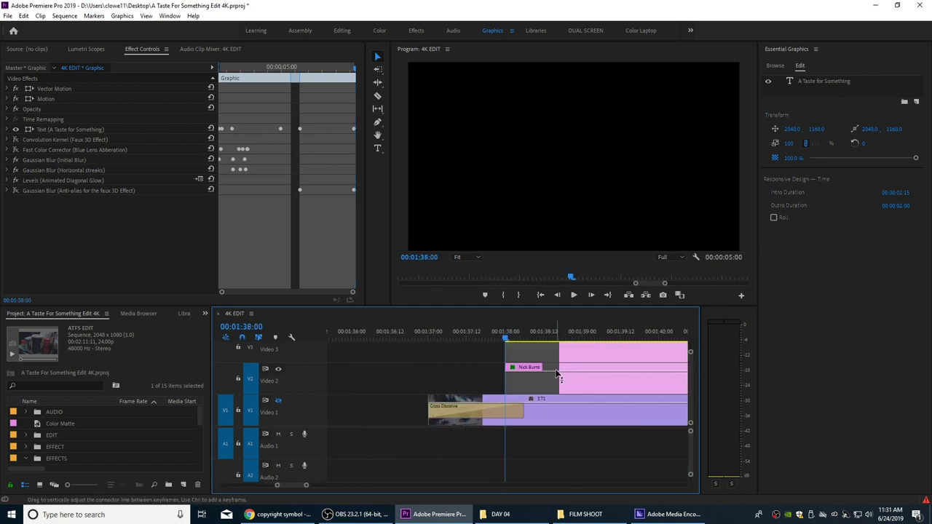
Mark In at 01:38:00 and Out at 01:42:23 around the end-credit graphic, toggling Video 1 output
key(i)
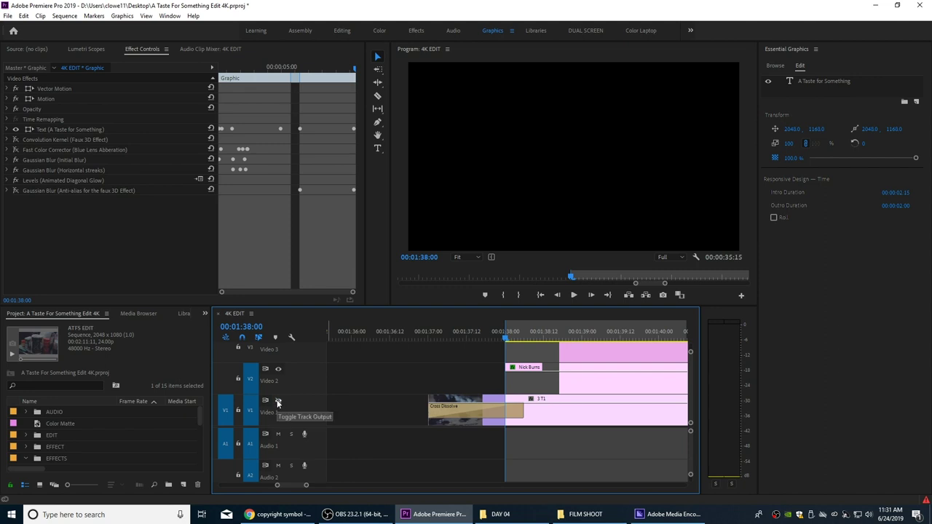
click(279, 401)
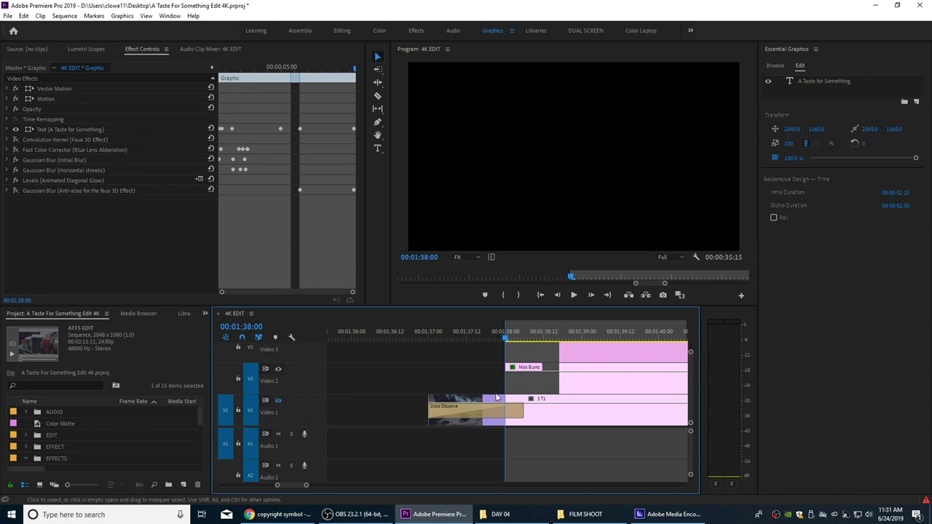
key(minus)
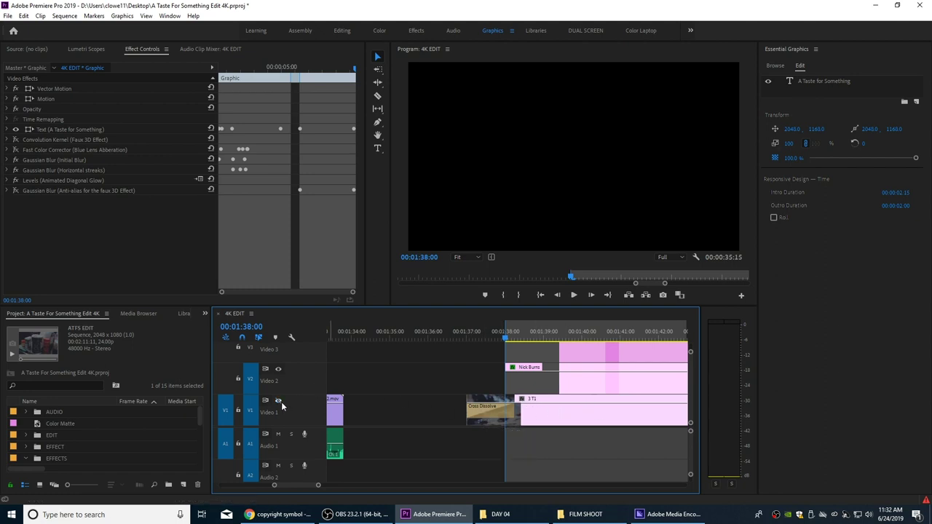
key(Down)
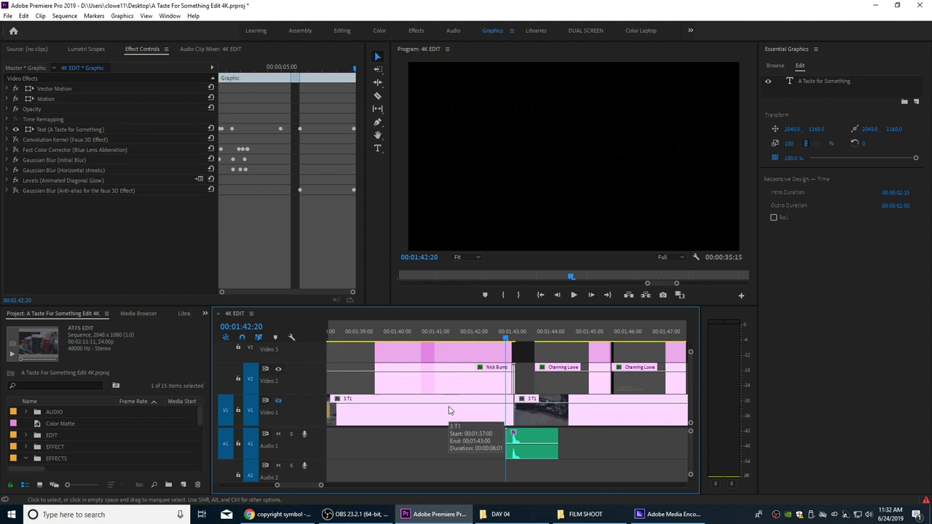
key(=)
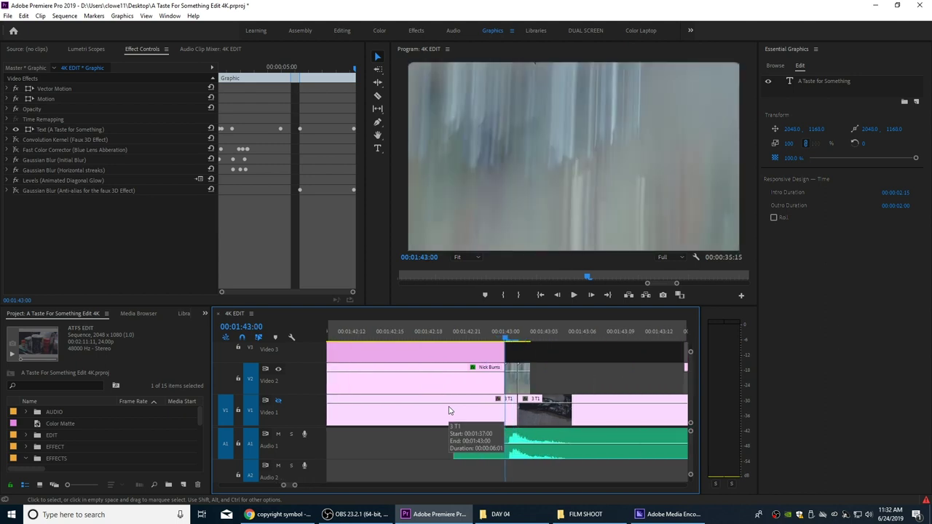
key(Left)
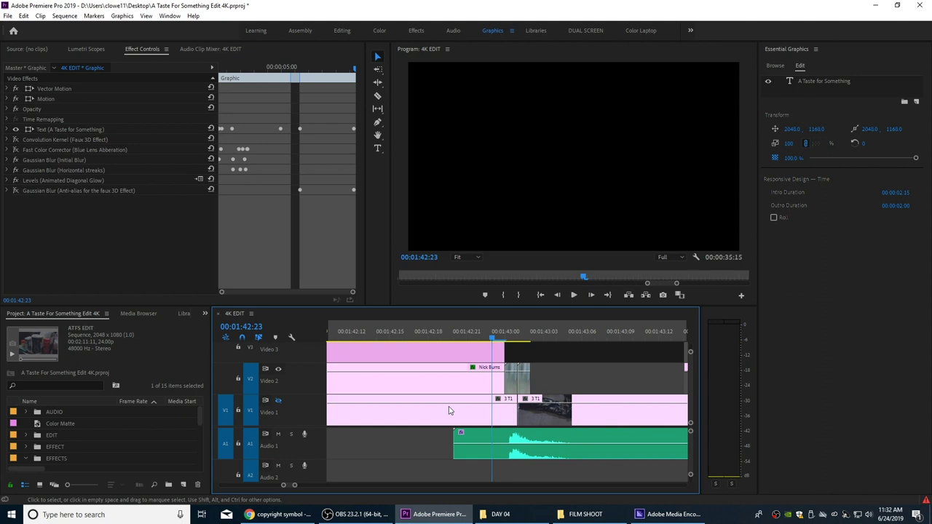
key(x)
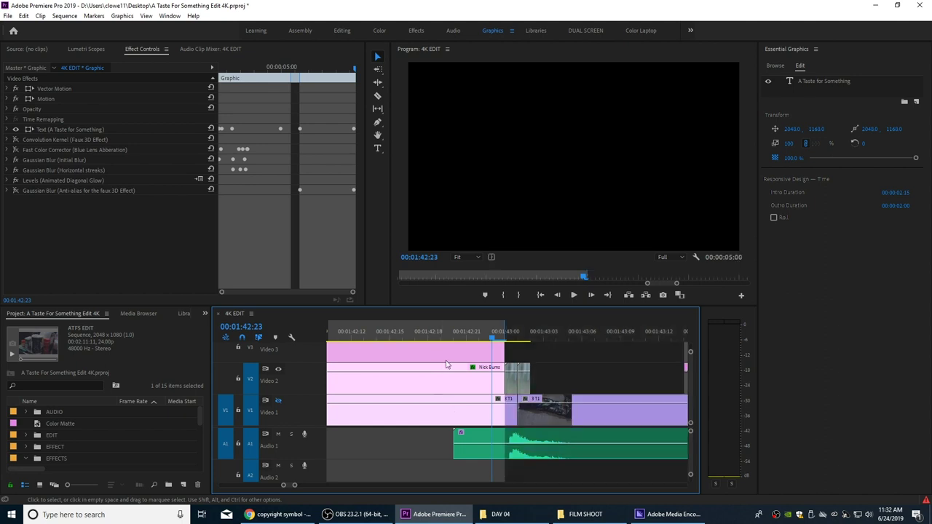
key(minus)
key(minus)
key(minus)
key(minus)
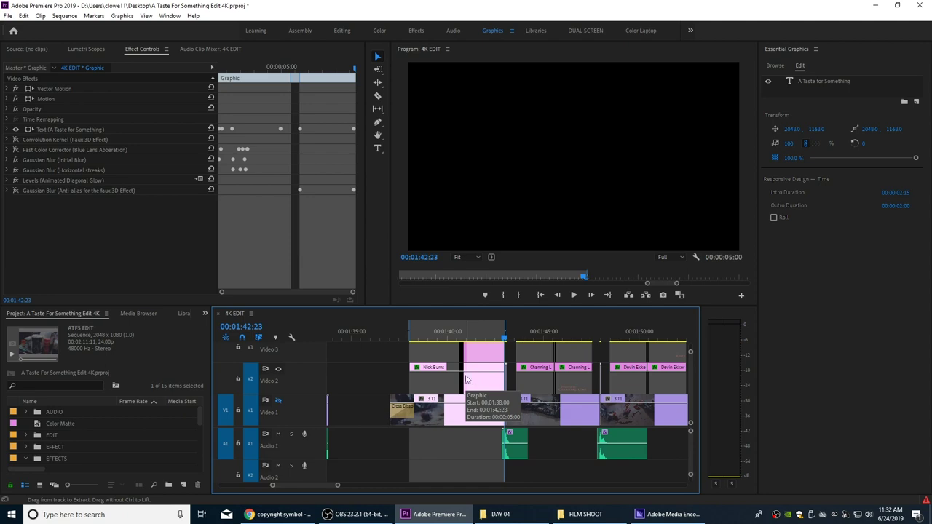
key(ctrl+m)
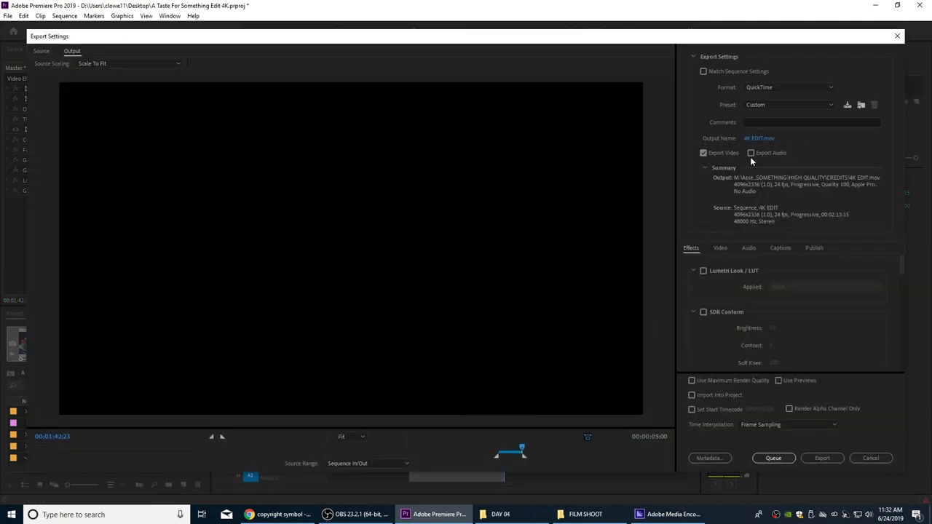
Choose the Apple ProRes 4444 with alpha preset and turn off audio export
click(776, 105)
click(794, 181)
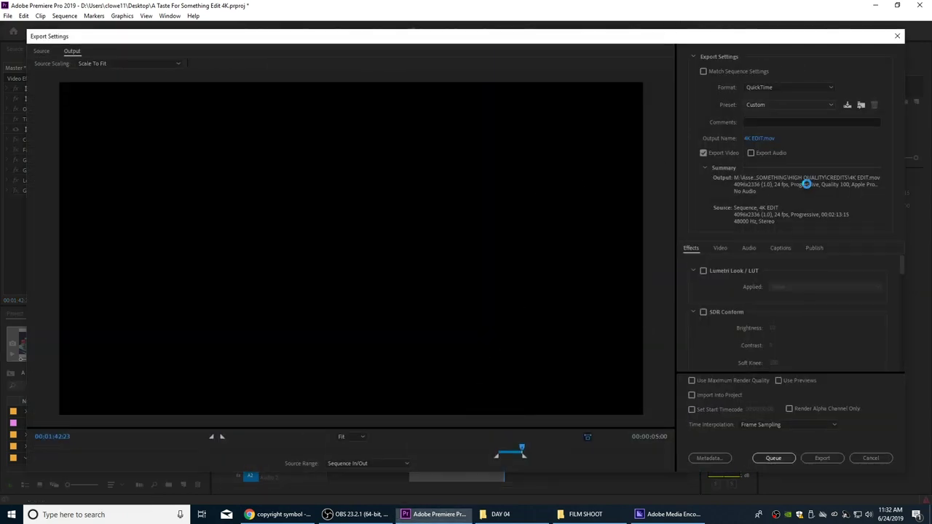
click(750, 152)
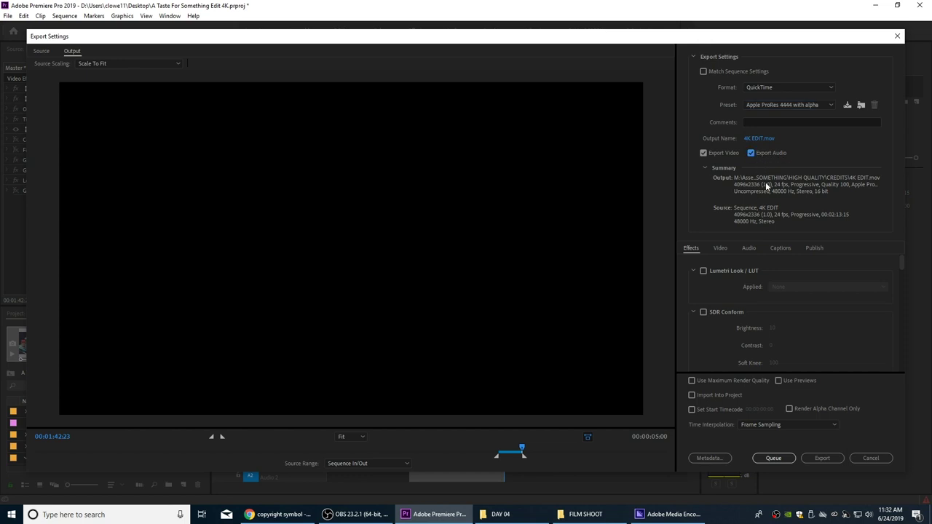
Name the output 02 End credit and add it to the Media Encoder queue
click(753, 138)
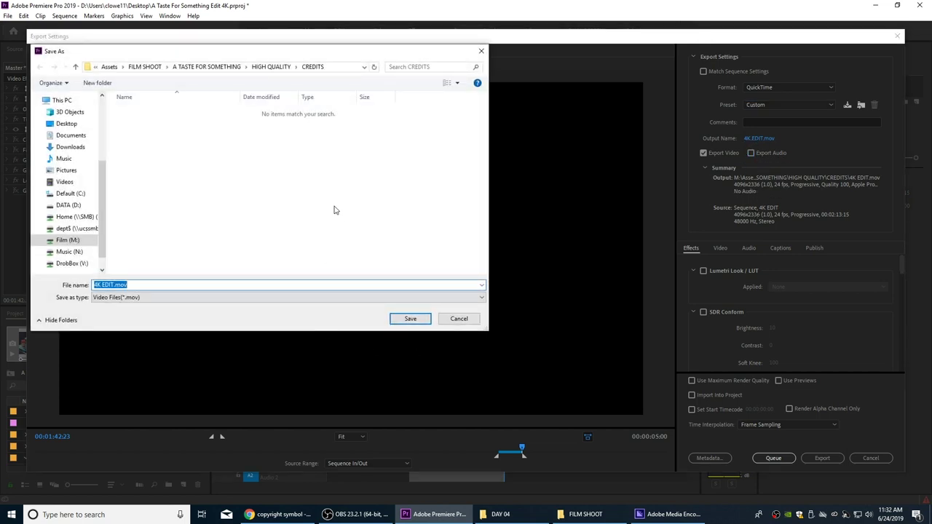
text(02 - Post)
key(BackSpace)
key(BackSpace)
key(BackSpace)
key(BackSpace)
key(BackSpace)
key(BackSpace)
text(E)
key(Return)
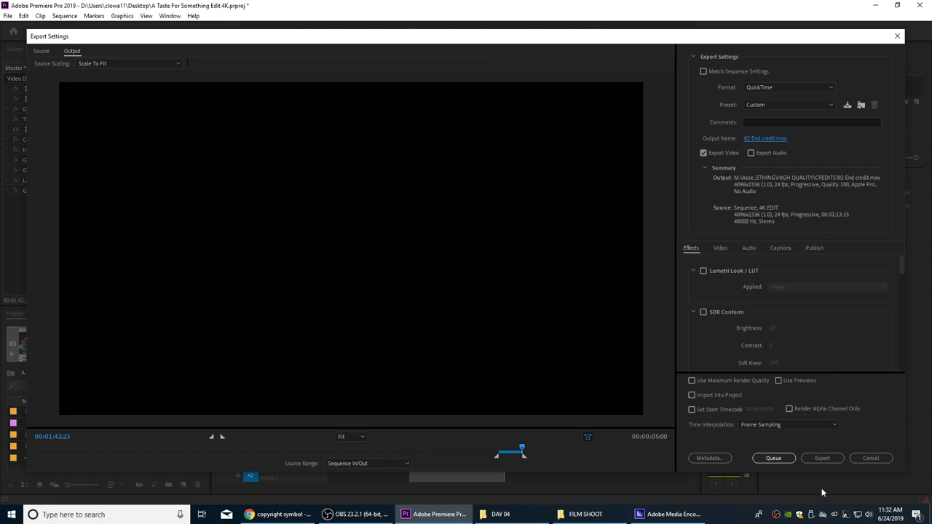
click(773, 458)
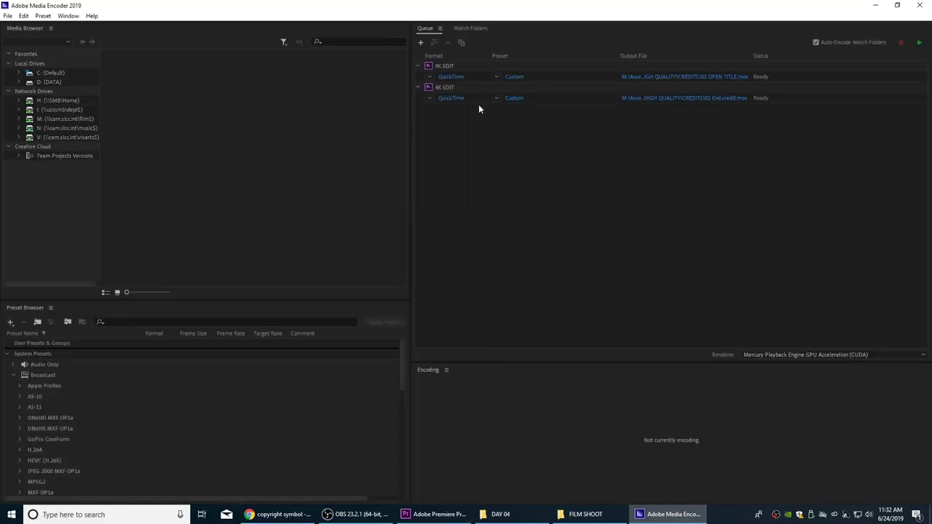
click(437, 514)
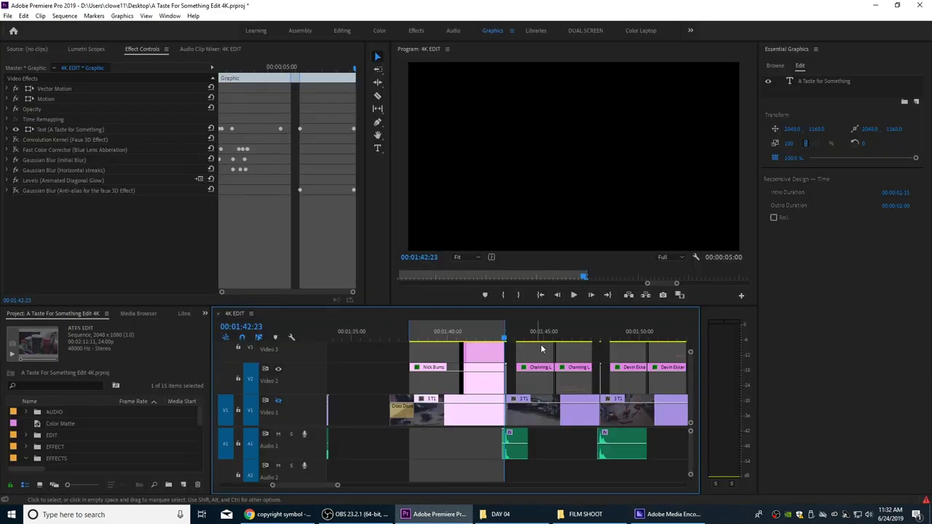
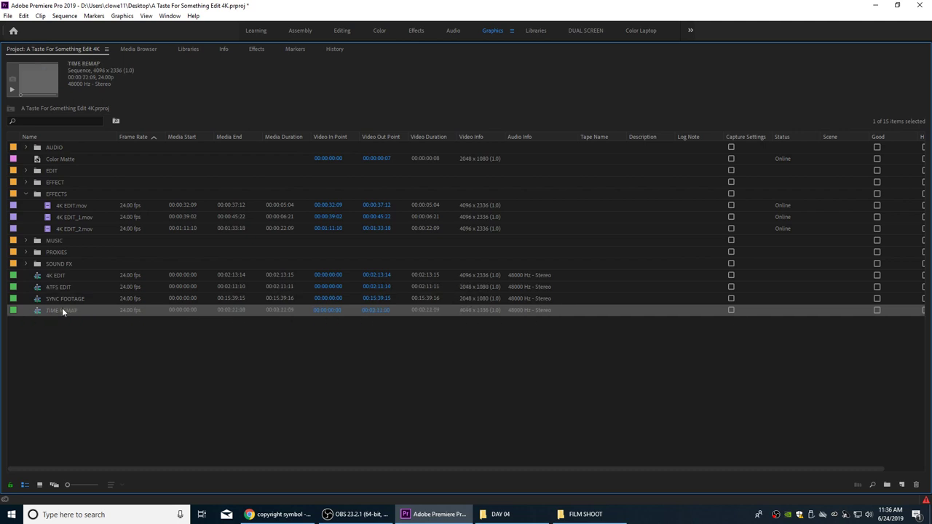
Select the 4K EDIT sequence in the maximized Project list
click(59, 274)
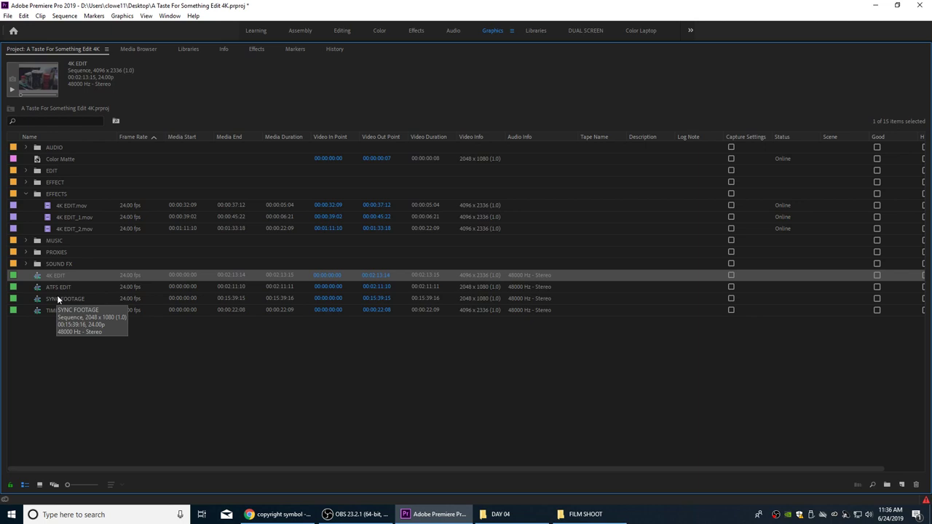
Duplicate 4K EDIT, rename the copy '4K EDIT FINAL FOR RESOLVE', and open it in the timeline
right_click(57, 295)
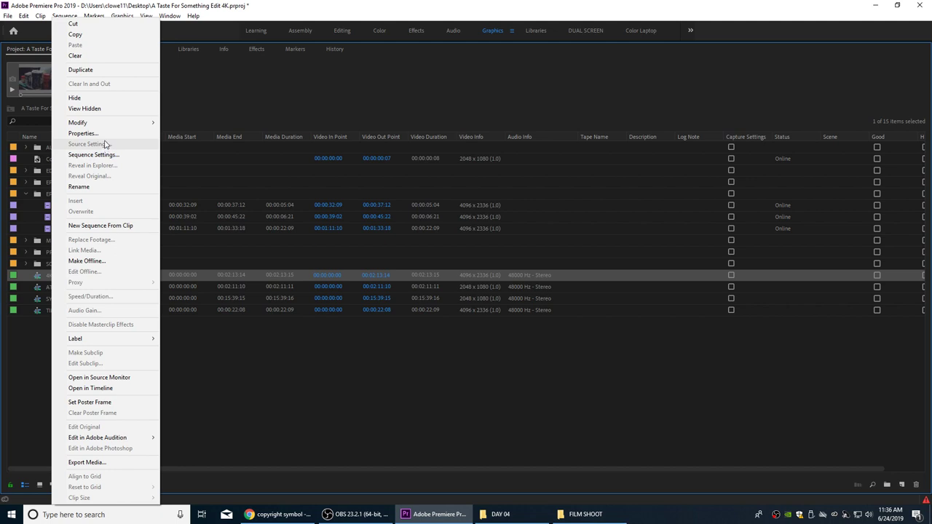
click(93, 69)
click(67, 287)
click(97, 289)
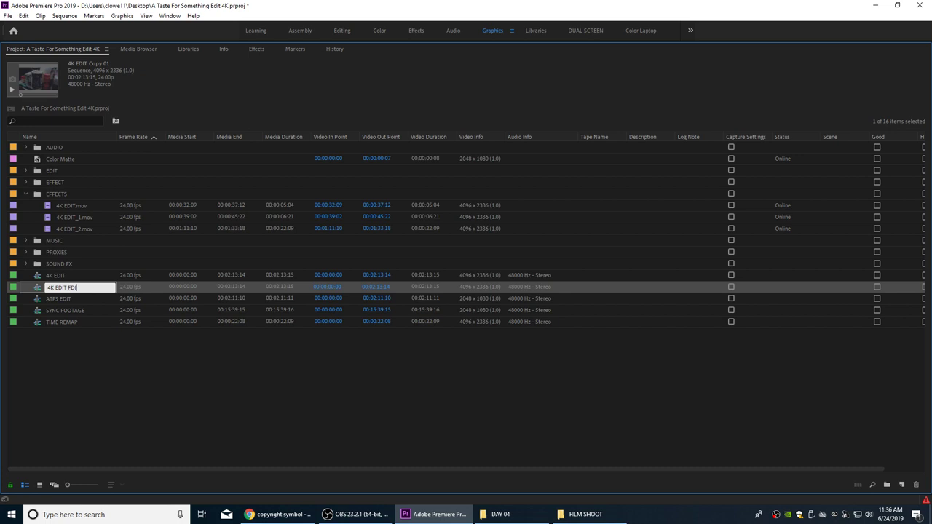
text(FOR RESOLVE)
click(105, 356)
click(58, 275)
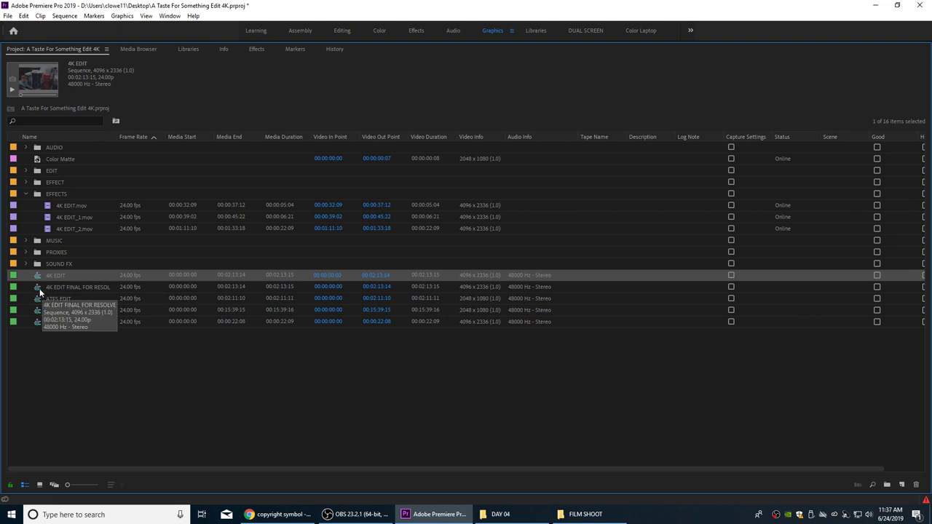
double_click(39, 291)
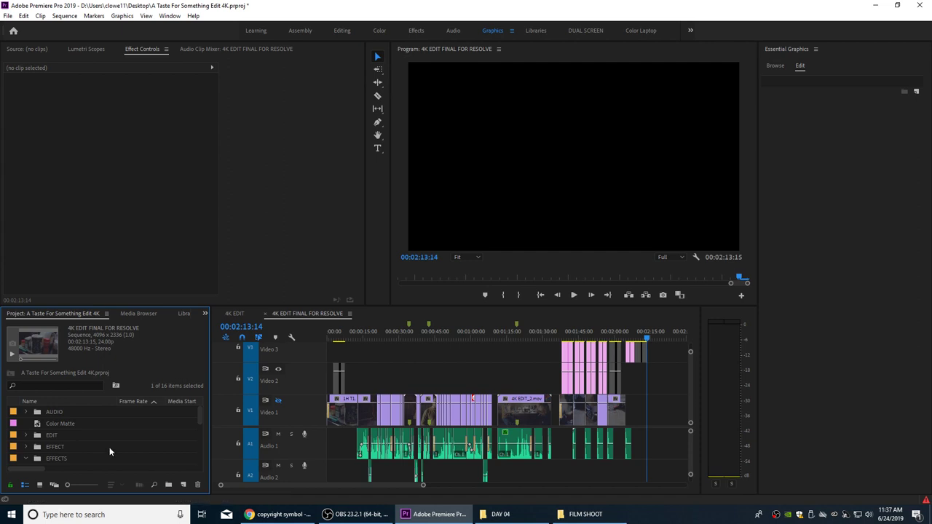
Import the CREDITS folder from HIGH QUALITY as a new bin, then zoom in at the sequence start
click(27, 459)
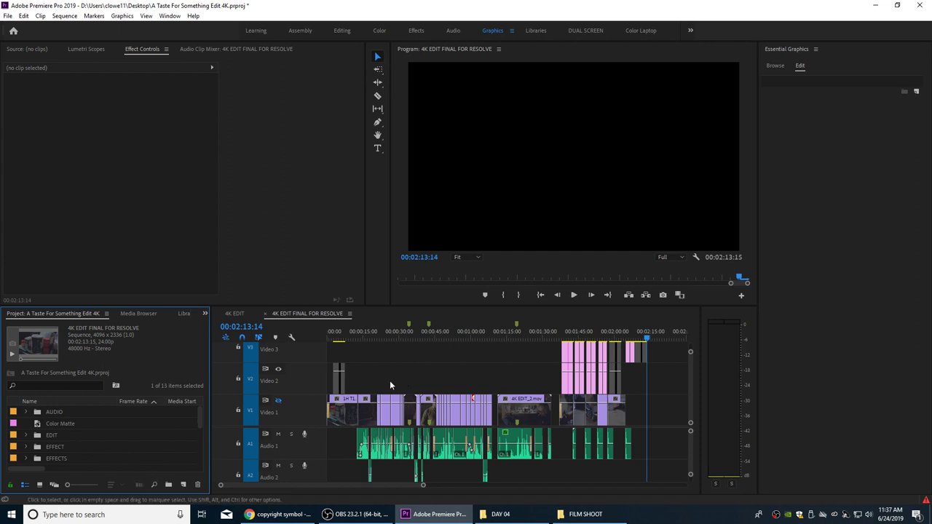
key(ctrl+i)
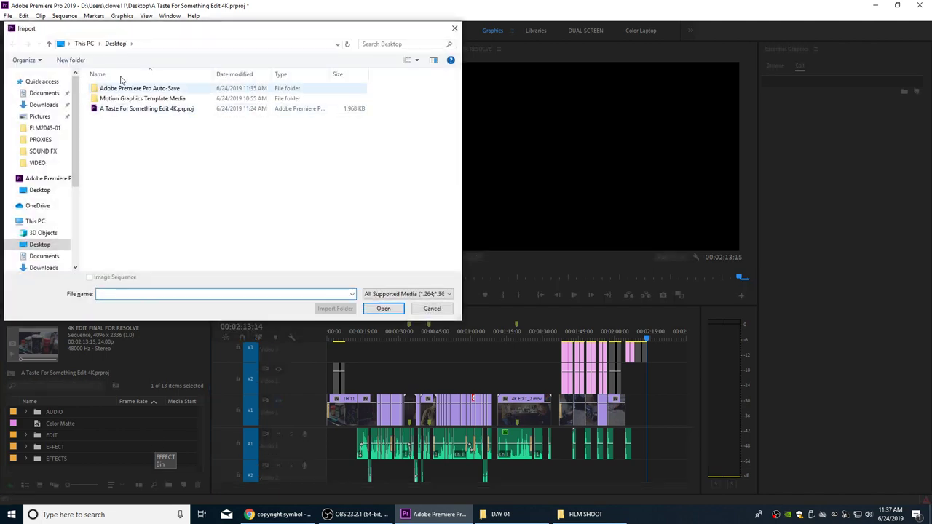
double_click(113, 120)
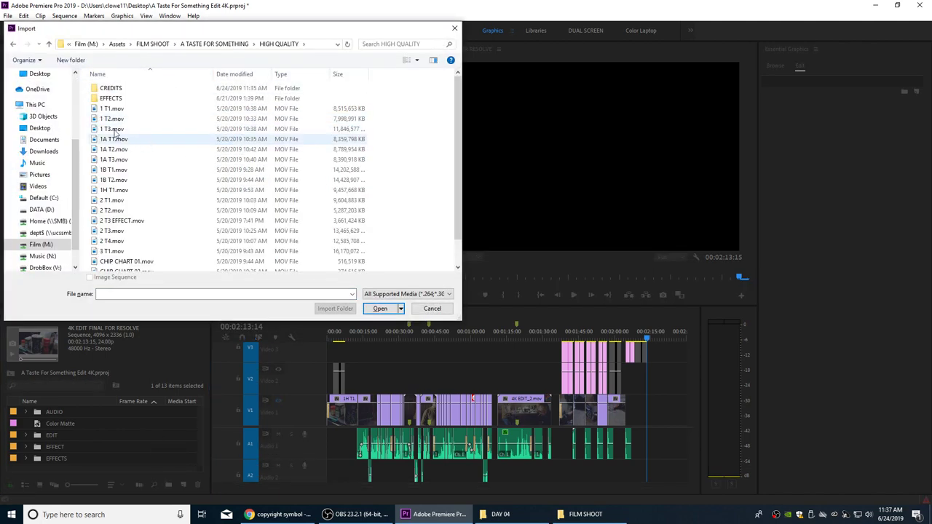
click(110, 89)
click(335, 308)
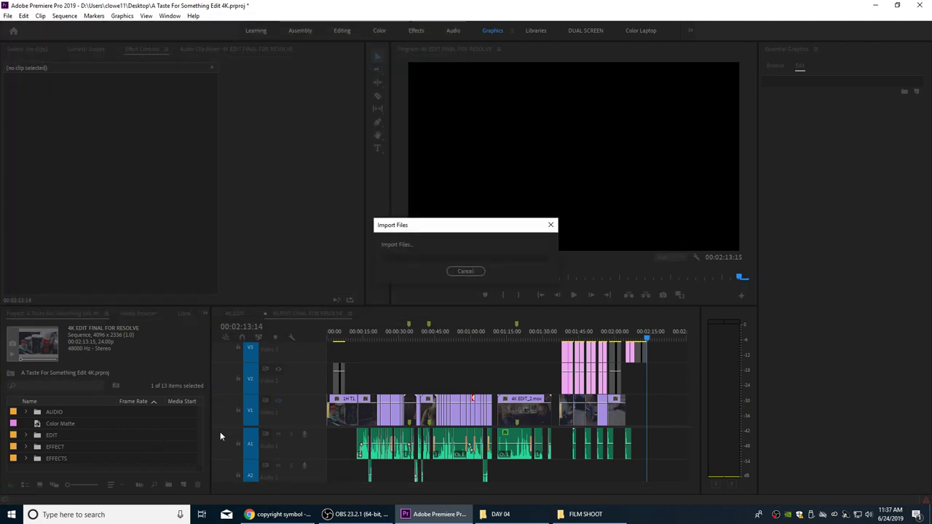
click(362, 320)
key(Home)
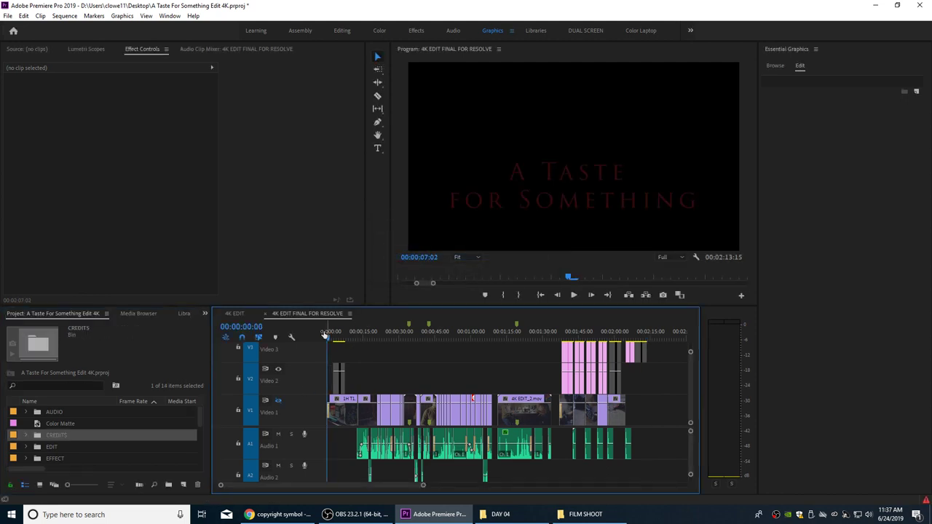
key(=)
key(=)
key(=)
key(=)
Place 01 OPEN TITLE.mov from the CREDITS bin on Video 2 at 00:00 and scrub through it
double_click(37, 436)
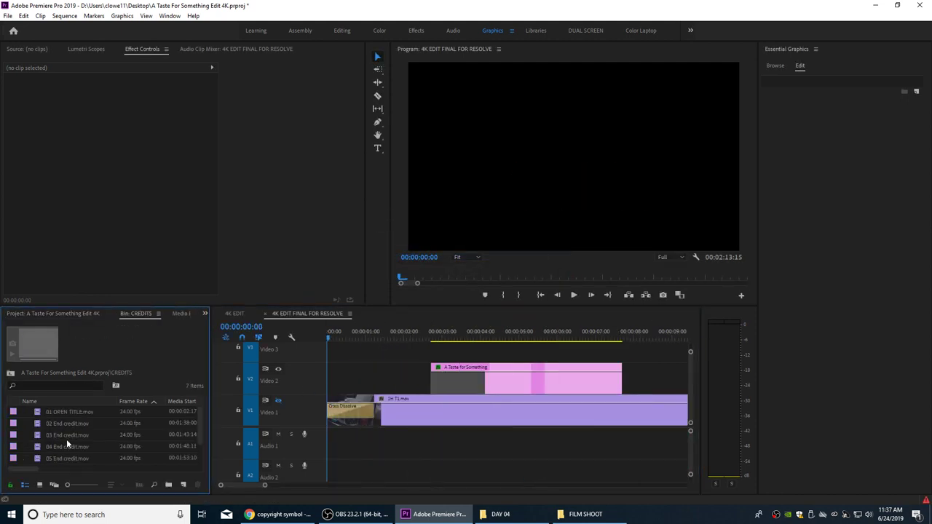
drag(41, 414, 434, 384)
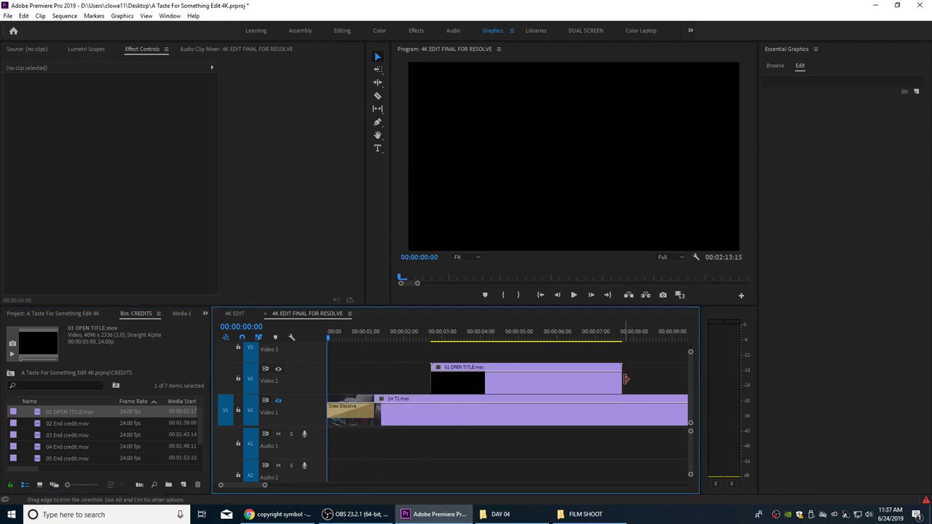
key(minus)
key(minus)
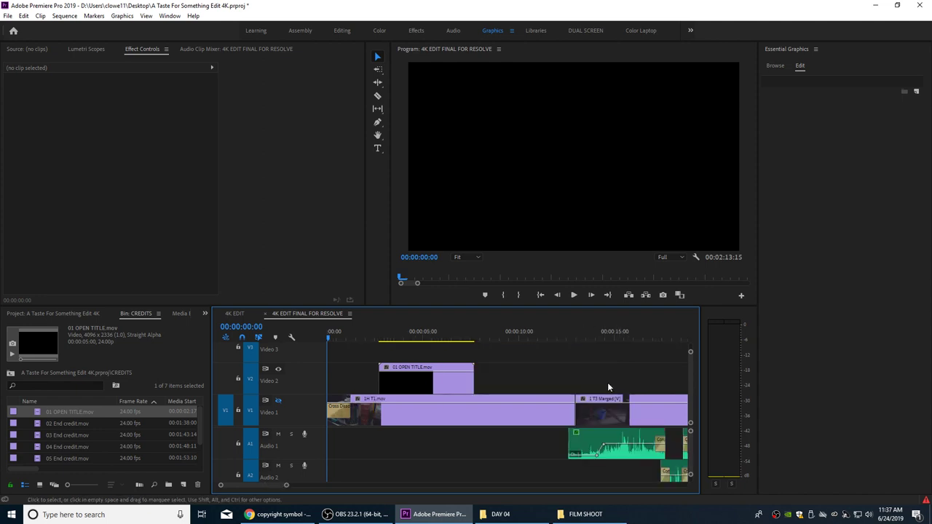
click(359, 337)
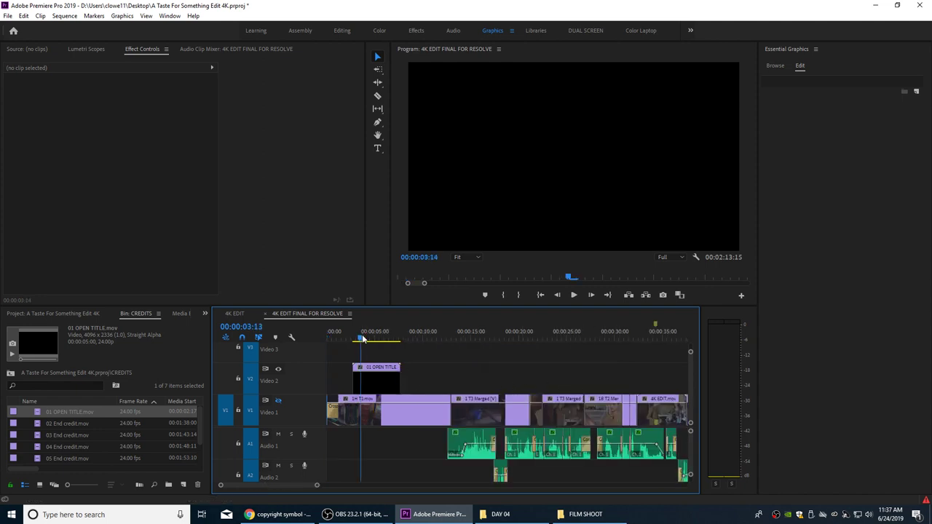
click(376, 338)
drag(379, 340, 374, 339)
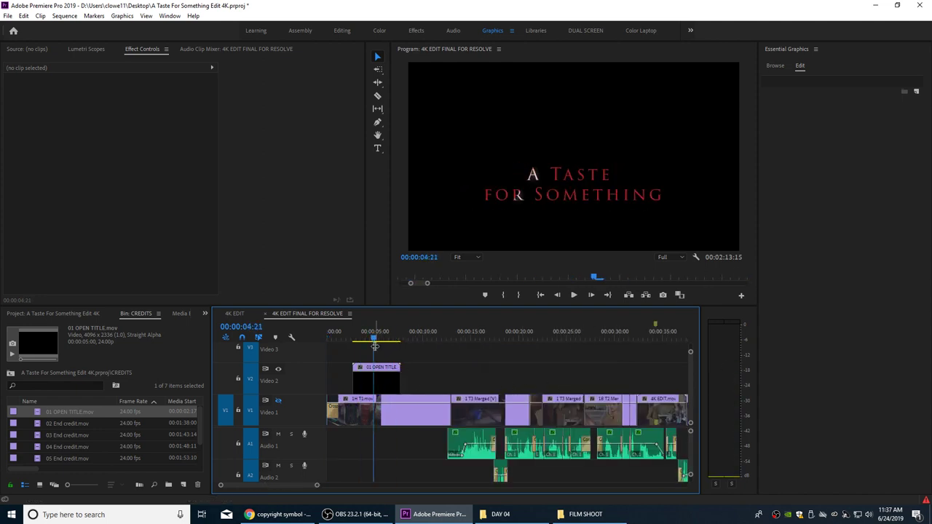
Turn Video 1 output back on, then zoom to the end credits around 1:38
click(278, 402)
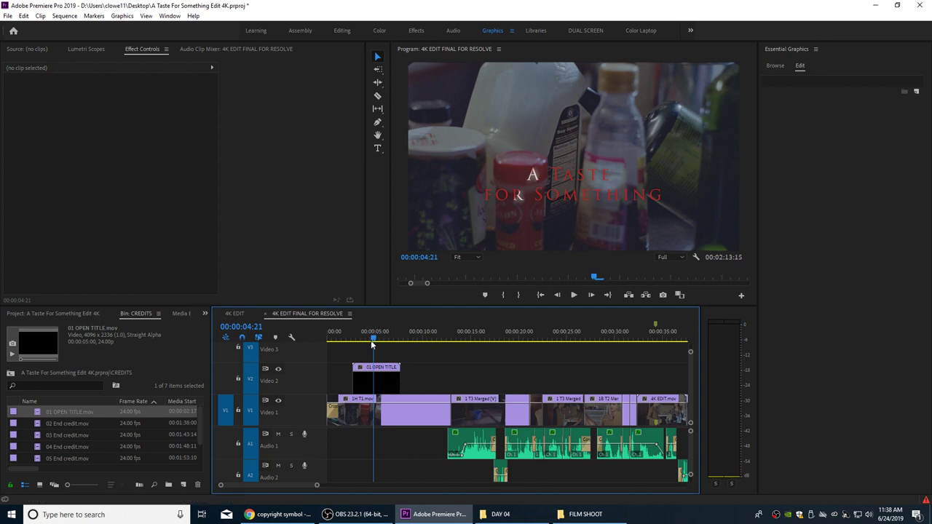
click(373, 338)
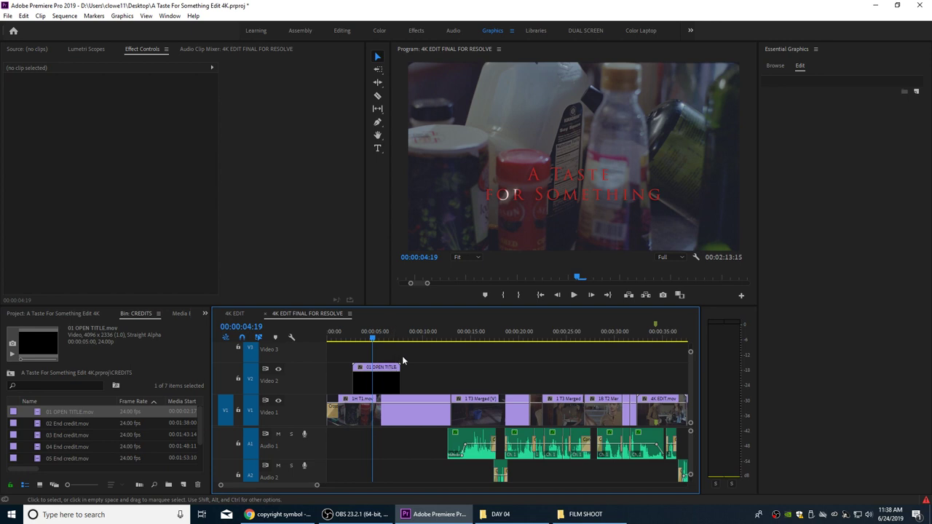
key(minus)
key(minus)
key(minus)
key(minus)
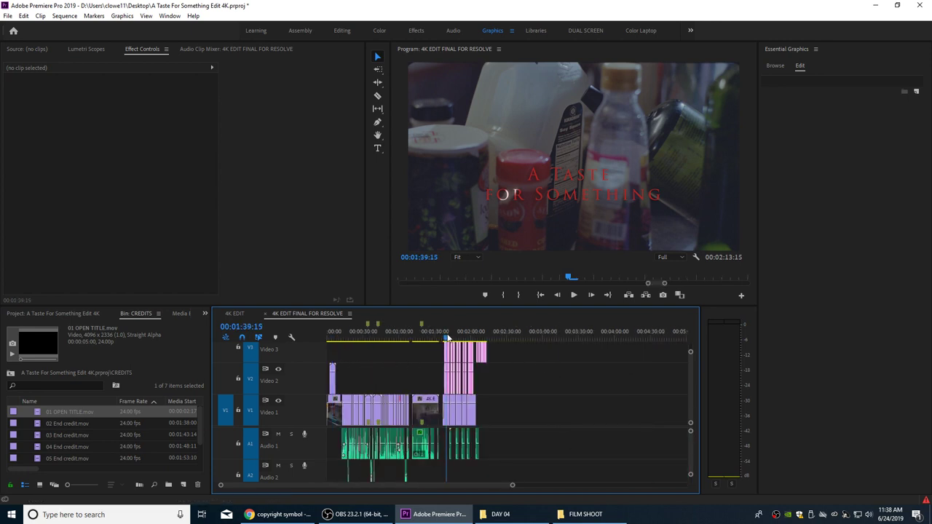
click(444, 334)
key(equal)
key(equal)
key(equal)
key(equal)
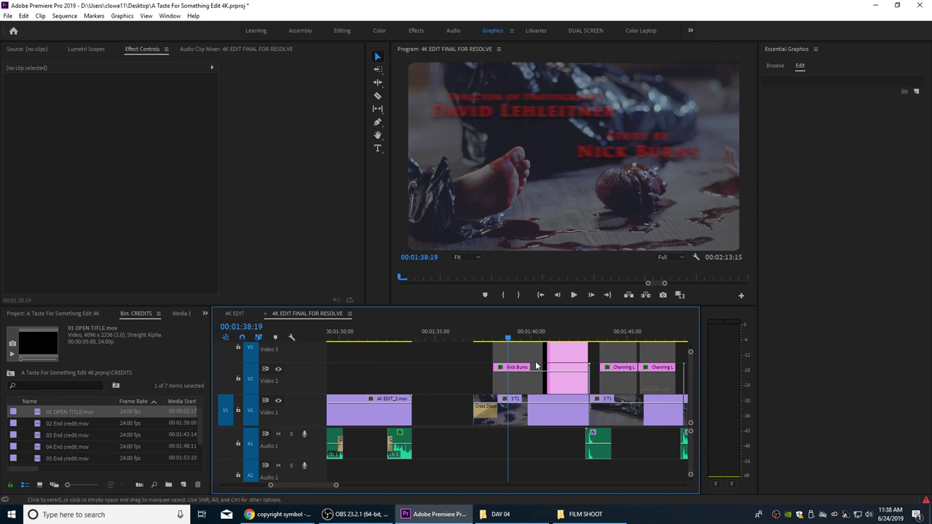
key(grave)
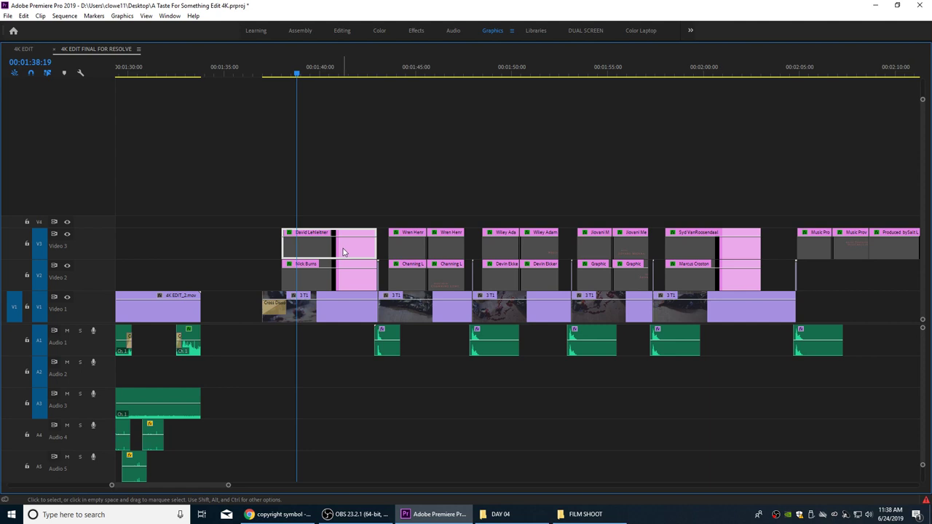
Place 02 End credit.mov at 01:38:00 and 03 End credit.mov on Video 2, reviewing playback
key(backslash)
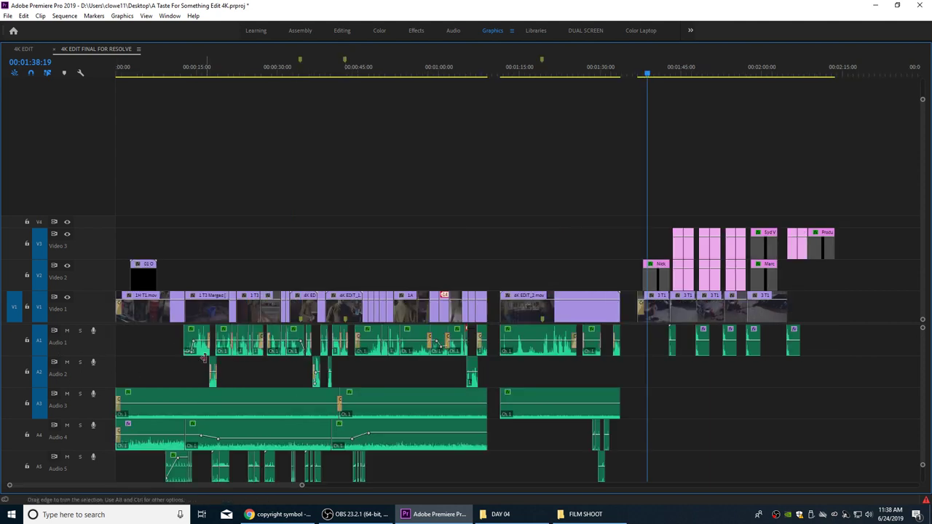
key(grave)
click(68, 423)
drag(38, 423, 484, 386)
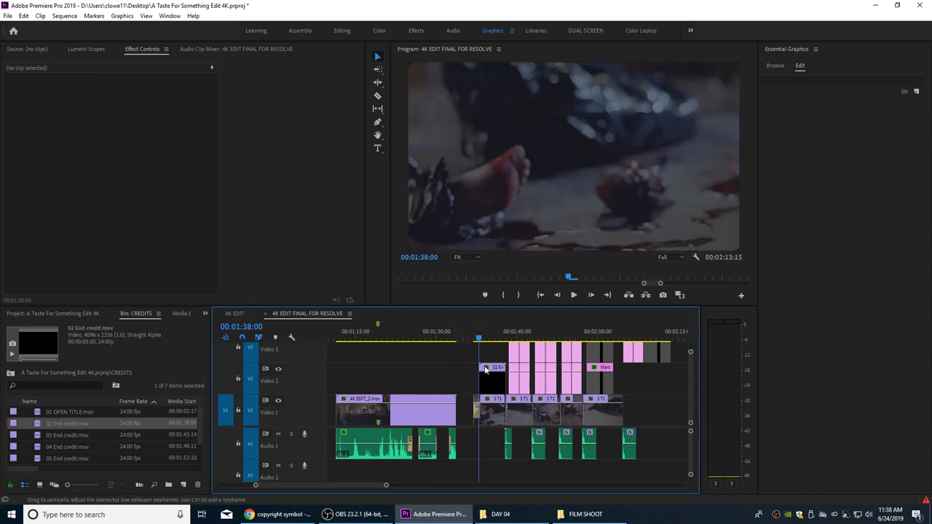
key(=)
key(=)
key(=)
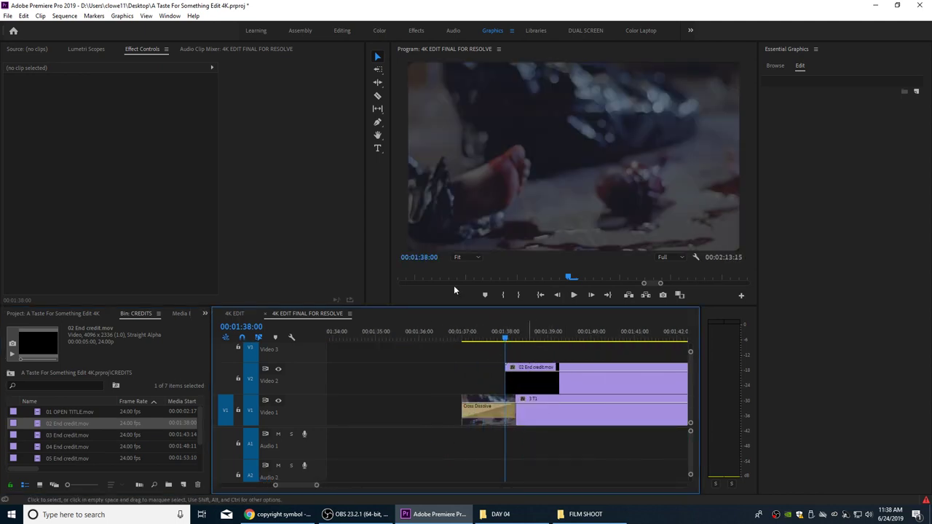
click(581, 340)
key(minus)
key(space)
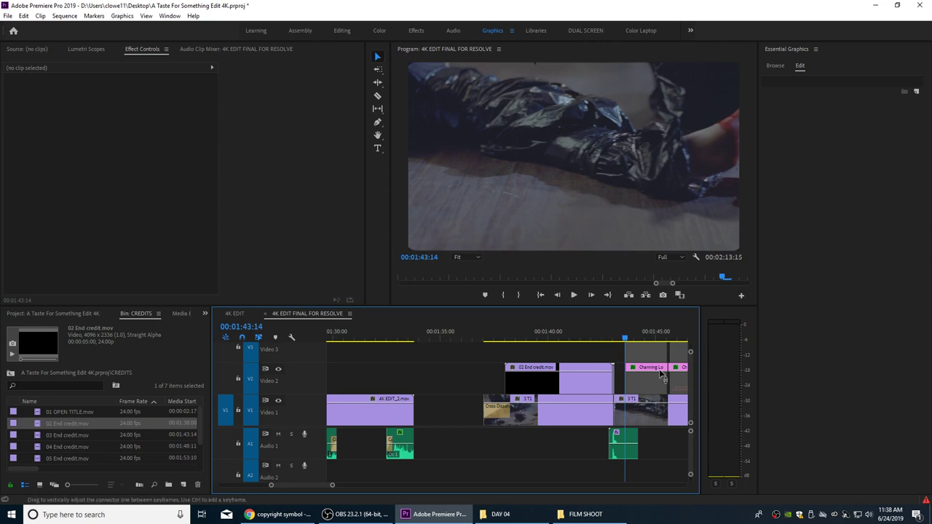
key(minus)
key(equal)
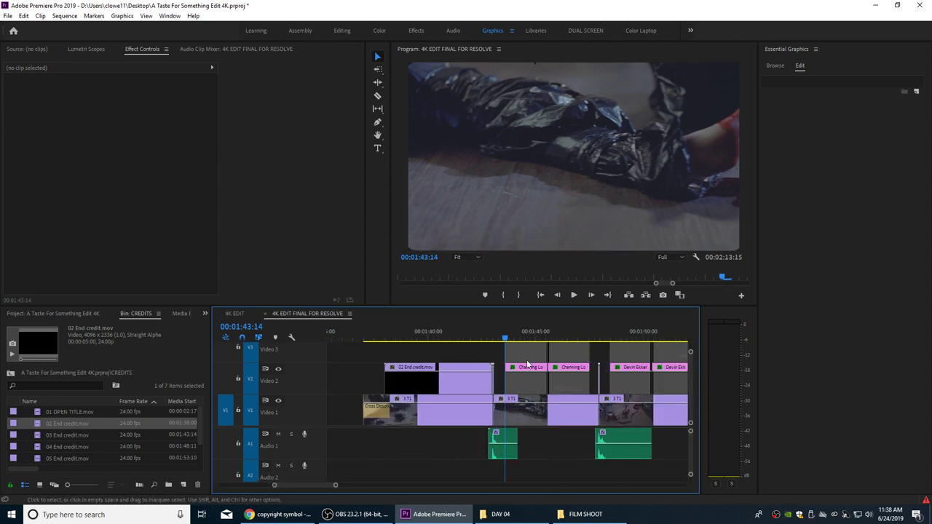
drag(490, 349, 552, 355)
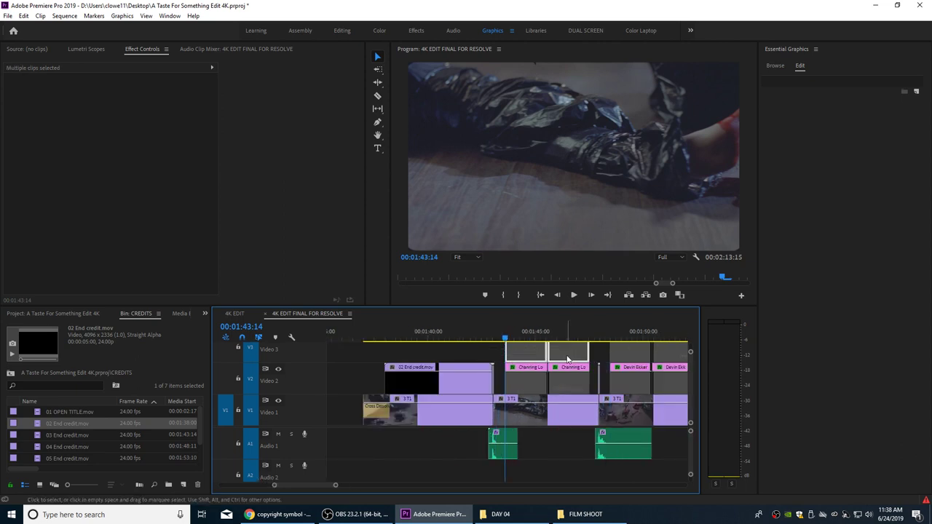
drag(51, 439, 506, 384)
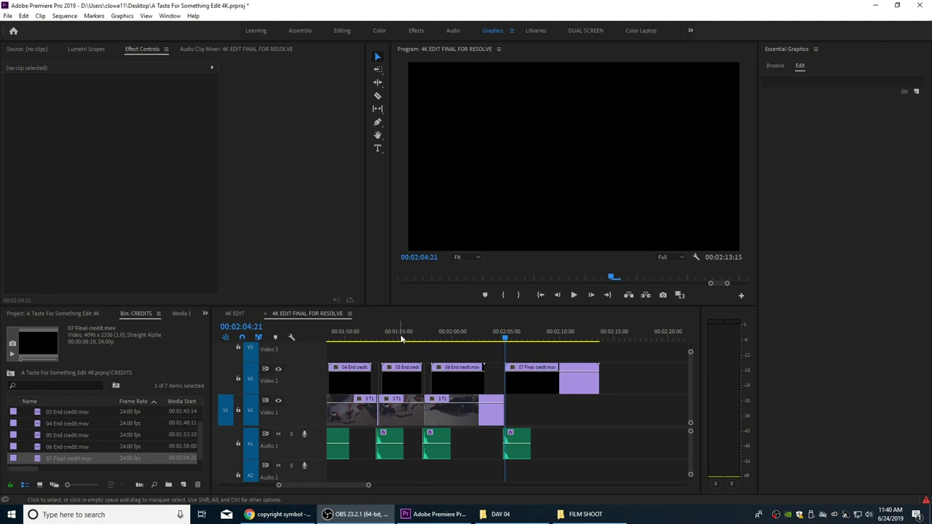
Scrub the end credits around 00:01:55 and the Music provided by credit, then return to the sequence start
click(398, 336)
click(460, 337)
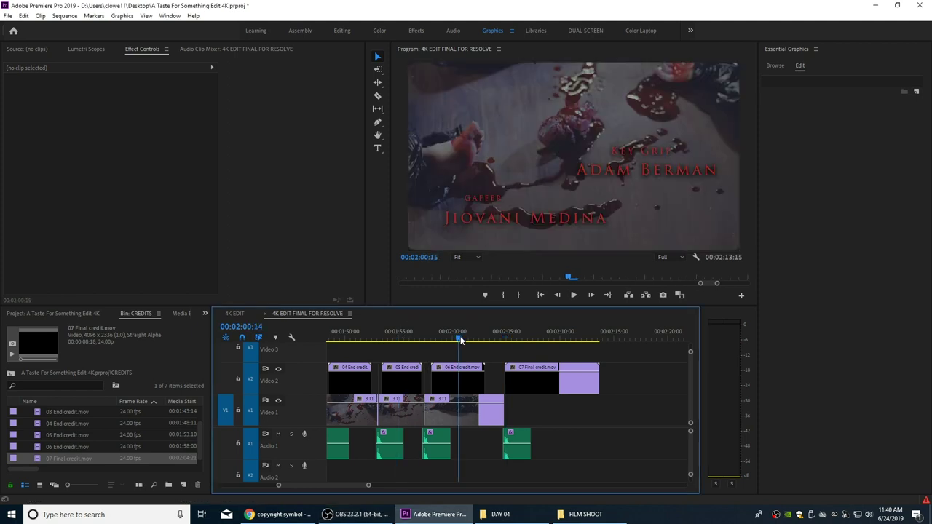
click(535, 336)
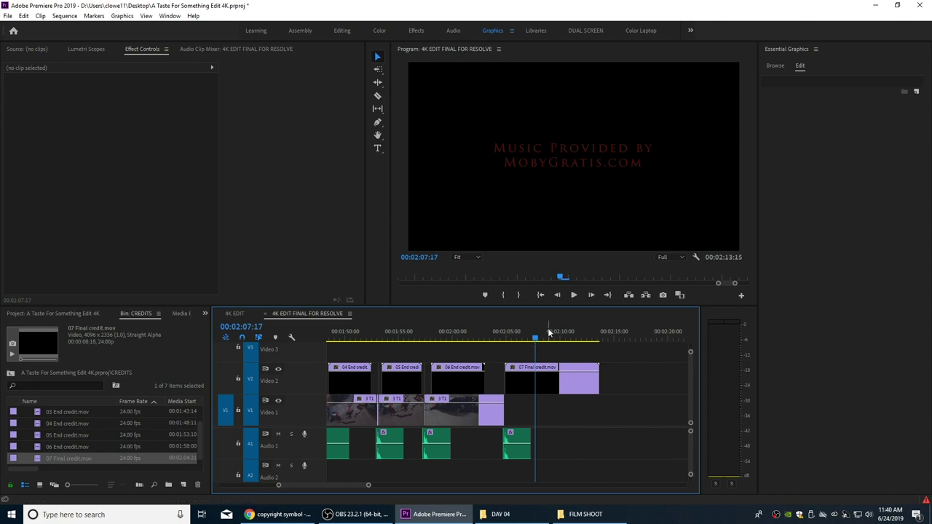
key(backslash)
key(Home)
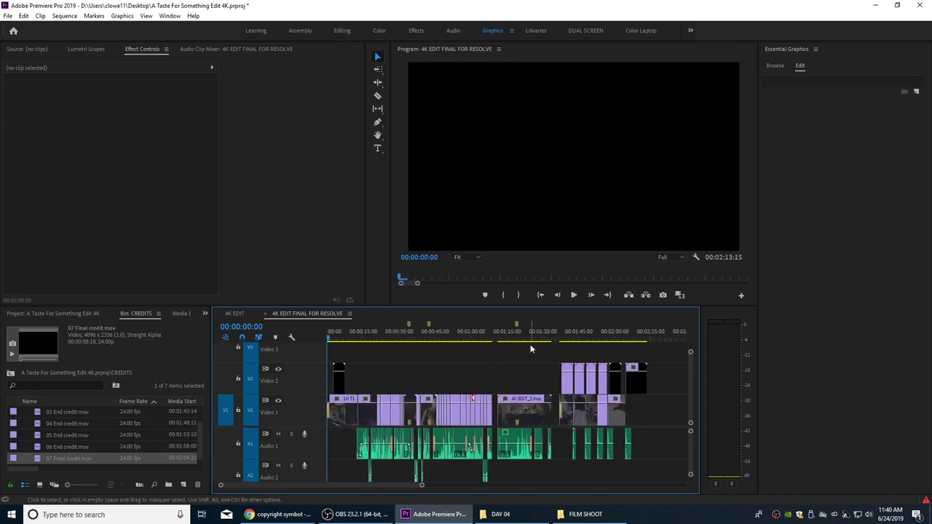
key(equal)
key(equal)
key(equal)
key(equal)
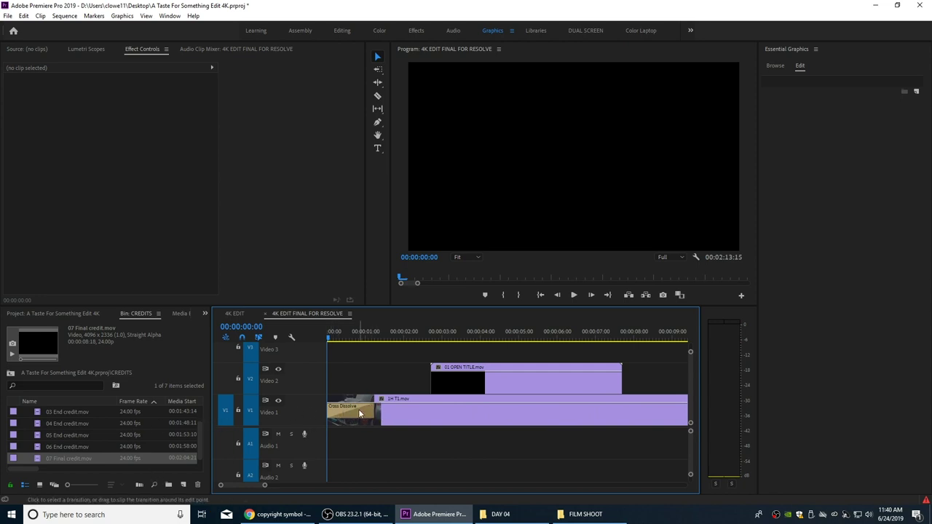
key(minus)
key(minus)
key(minus)
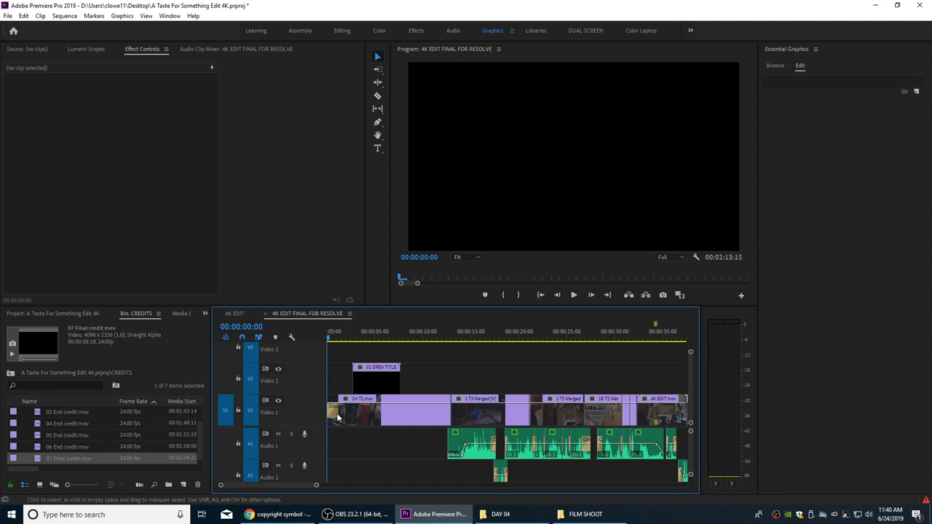
Create a new 4096 × 2336 Black Video item
click(75, 314)
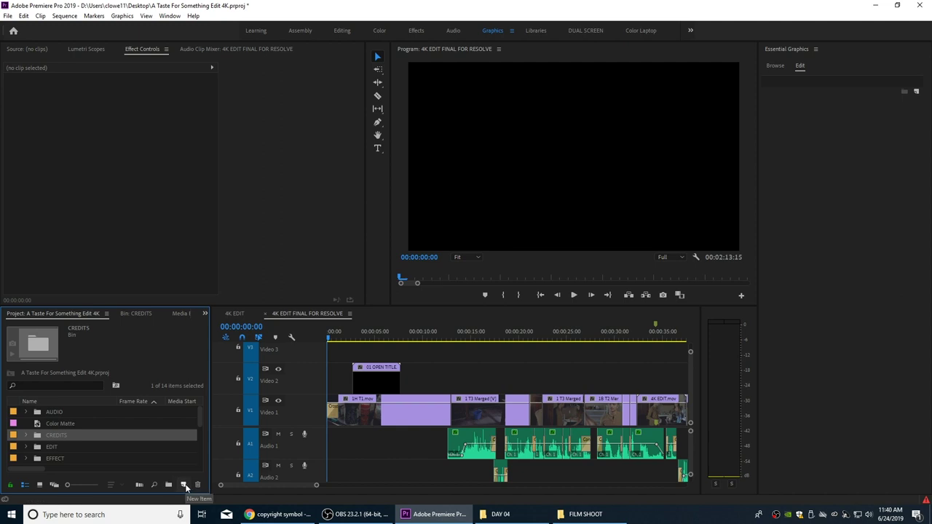
click(186, 488)
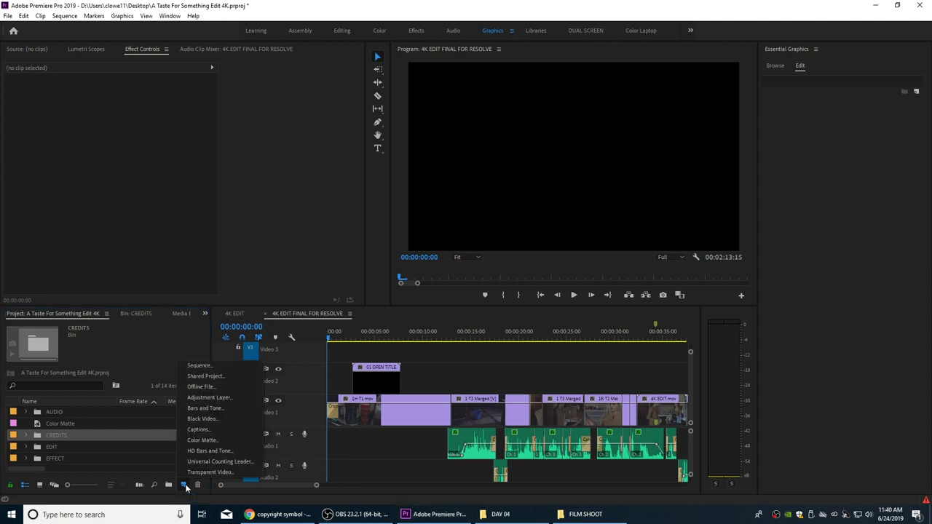
key(Escape)
key(Down)
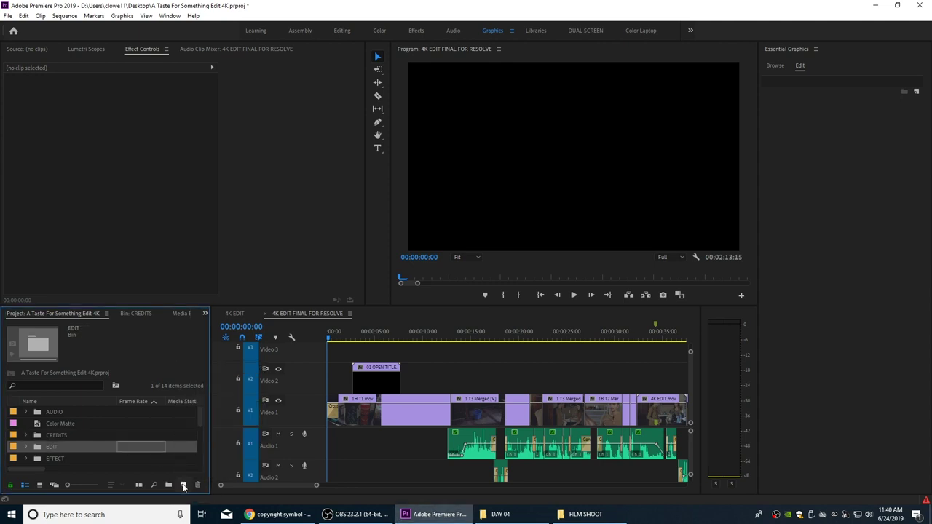
click(184, 482)
click(214, 417)
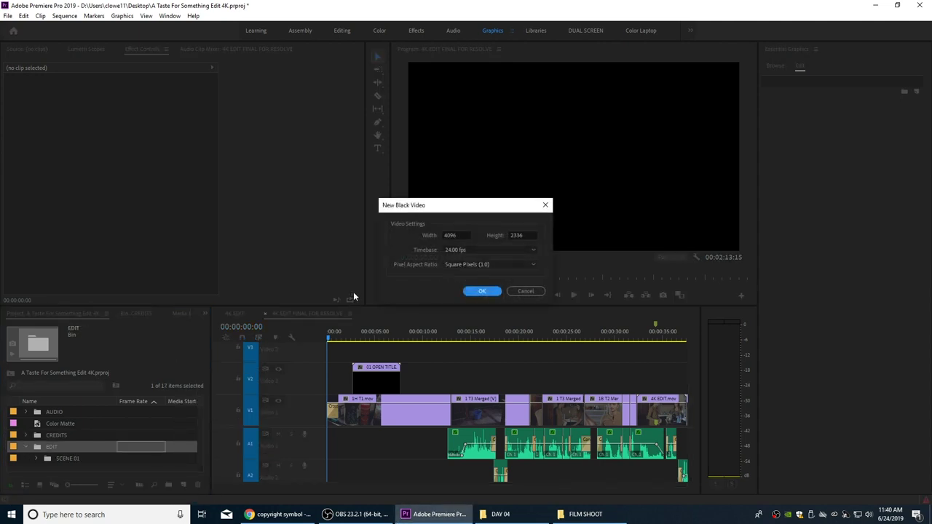
click(482, 291)
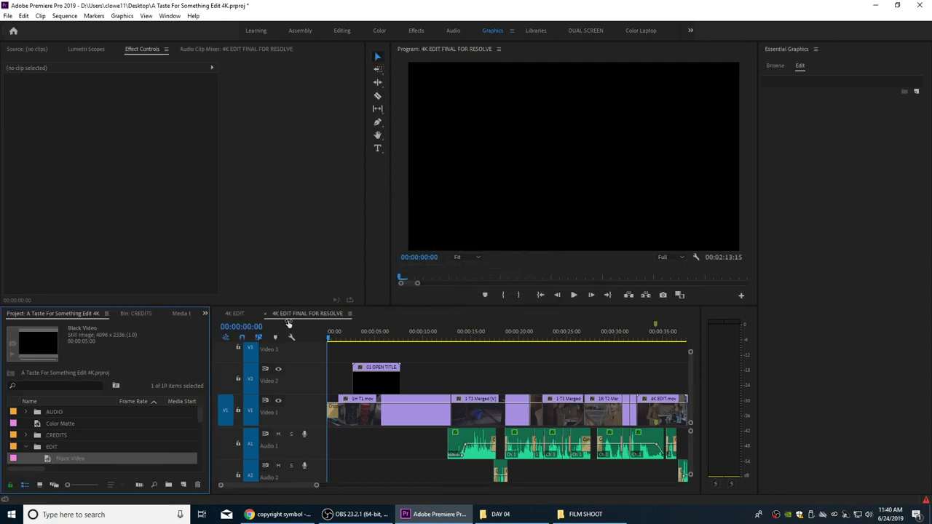
Move Black Video out of the EDIT bin and preview it in the Source monitor
drag(37, 459, 39, 428)
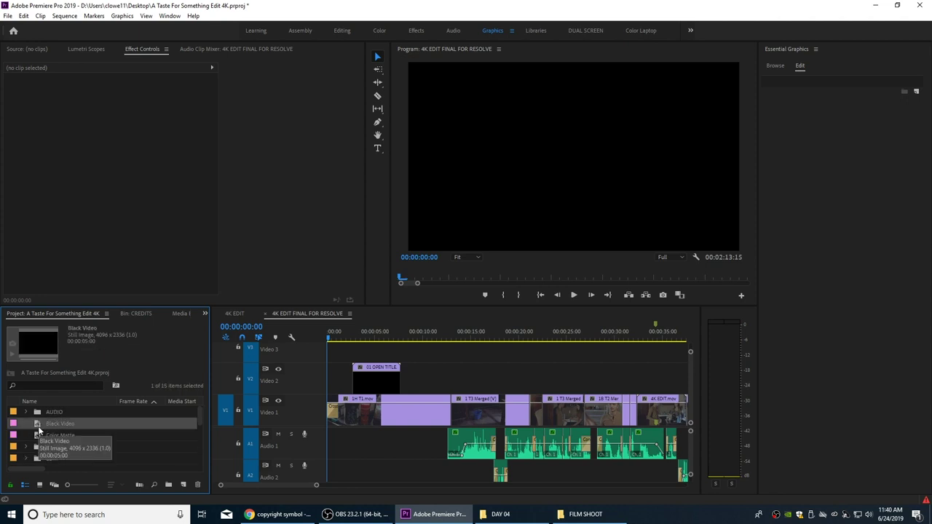
double_click(38, 428)
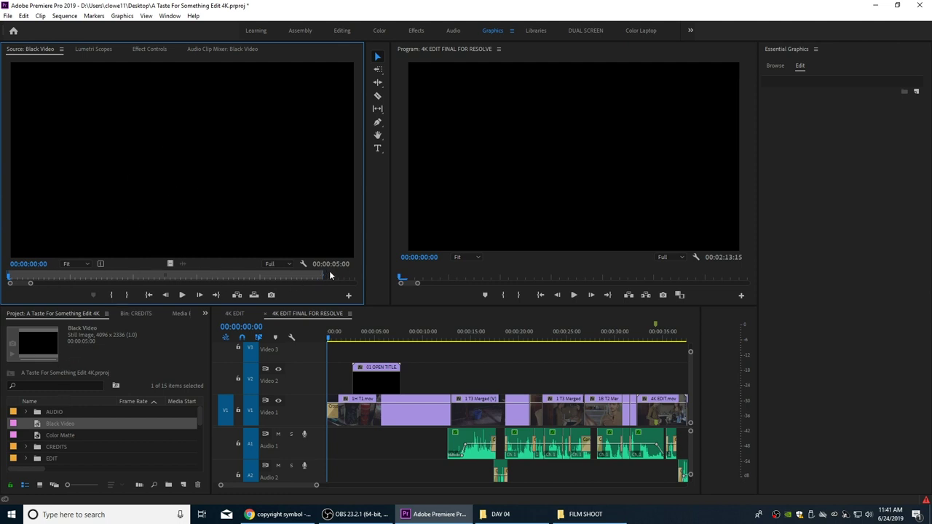
click(186, 279)
drag(35, 280, 9, 280)
key(ctrl+m)
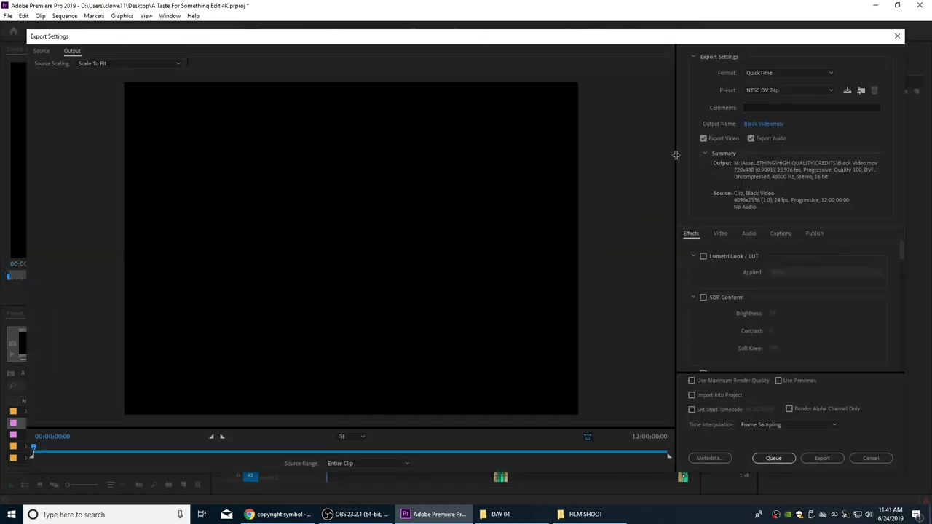
click(871, 458)
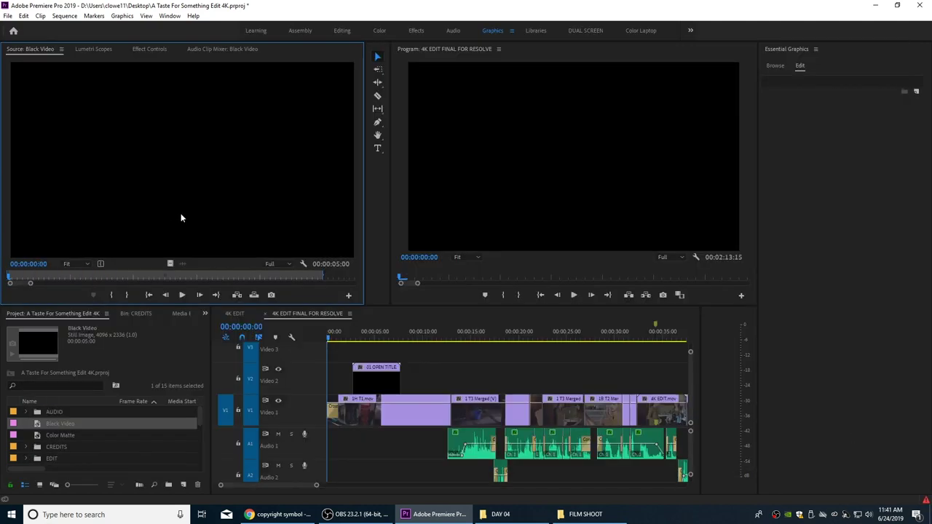
click(407, 326)
Append Black Video after the last clip on Video 1, mark In/Out around it, and open export settings
key(backslash)
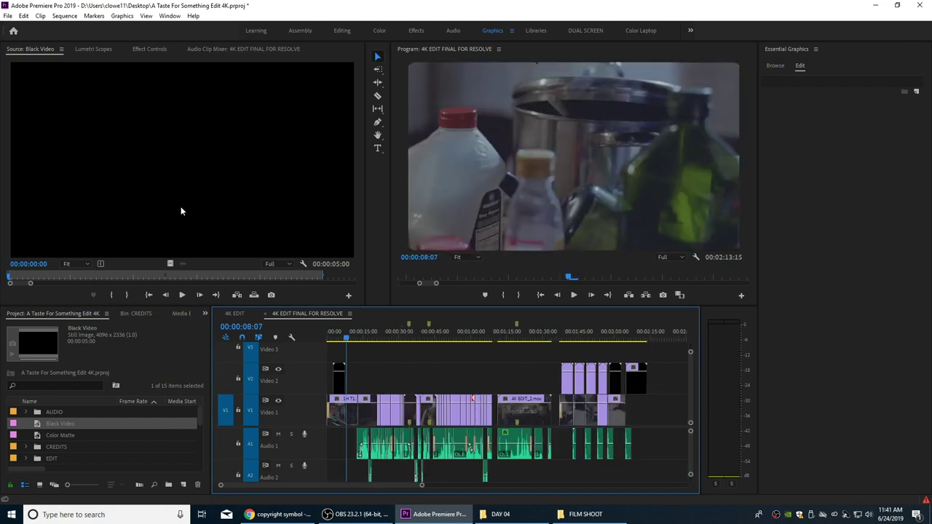
drag(204, 209, 669, 412)
click(661, 336)
key(equal)
key(equal)
key(equal)
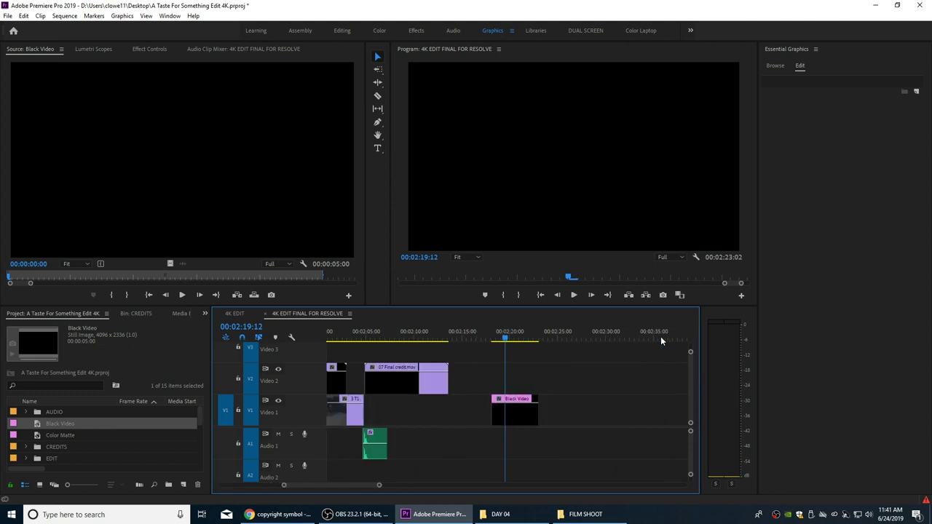
key(Up)
key(i)
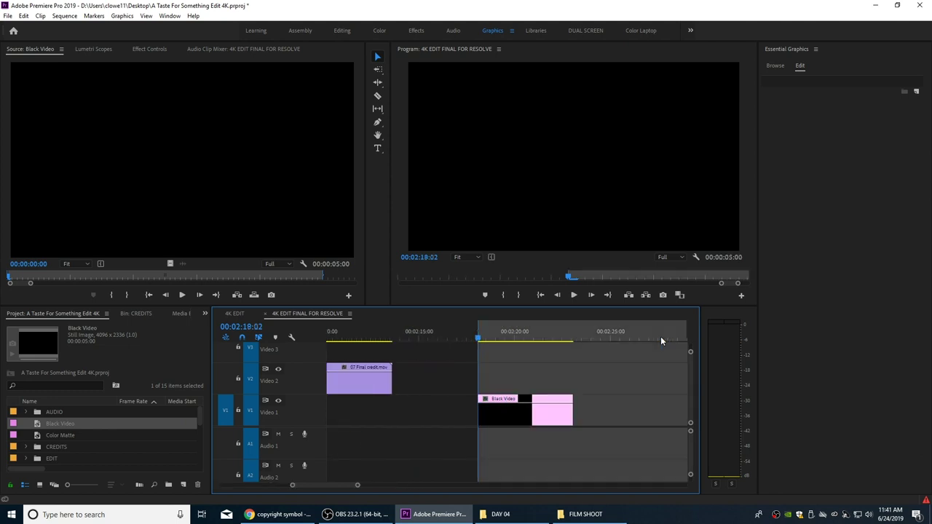
key(Down)
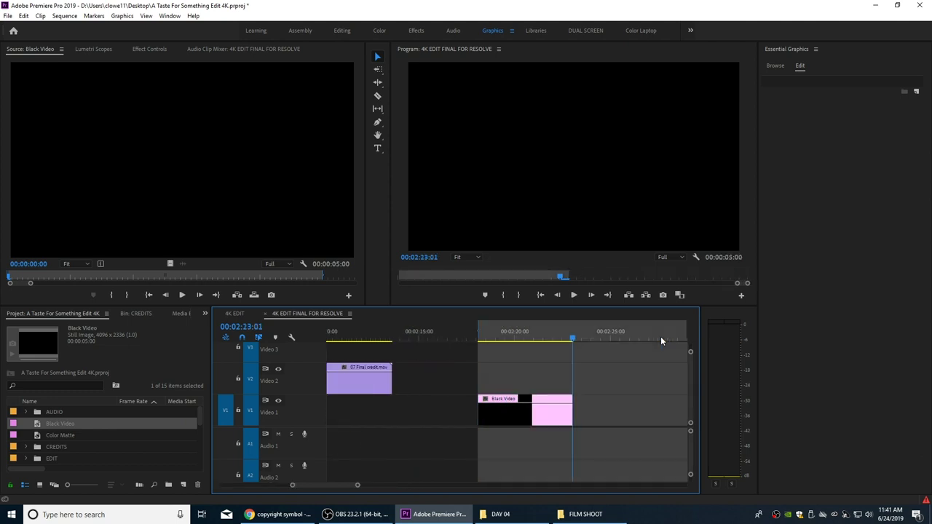
key(o)
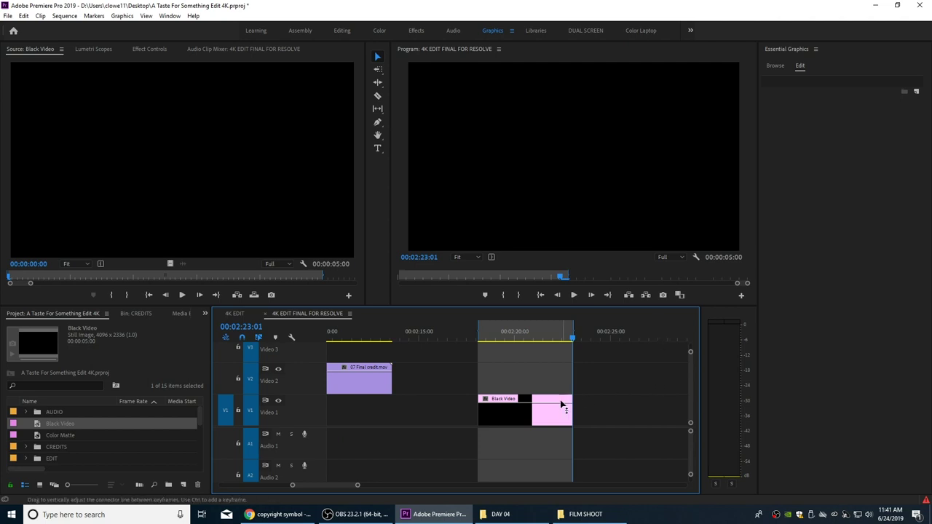
key(ctrl+m)
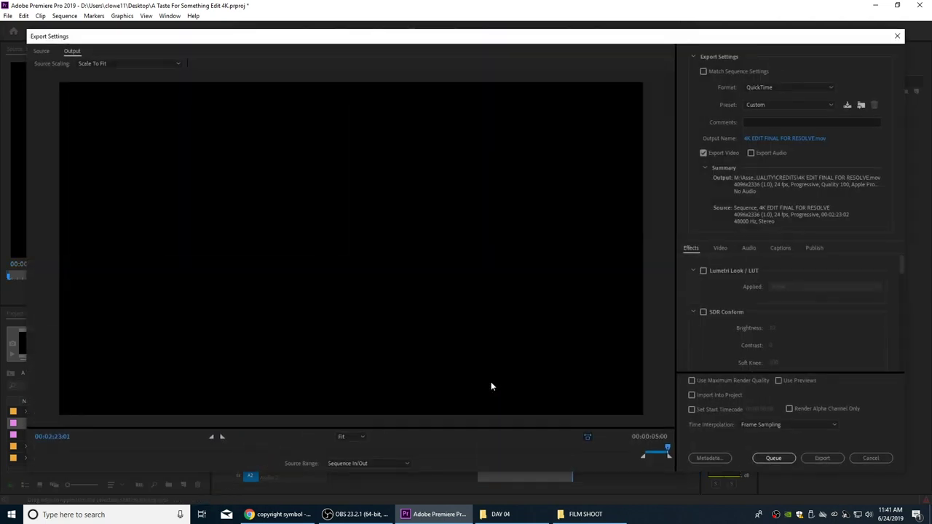
Choose the Apple ProRes 4444 preset and leave audio out of the export
click(761, 139)
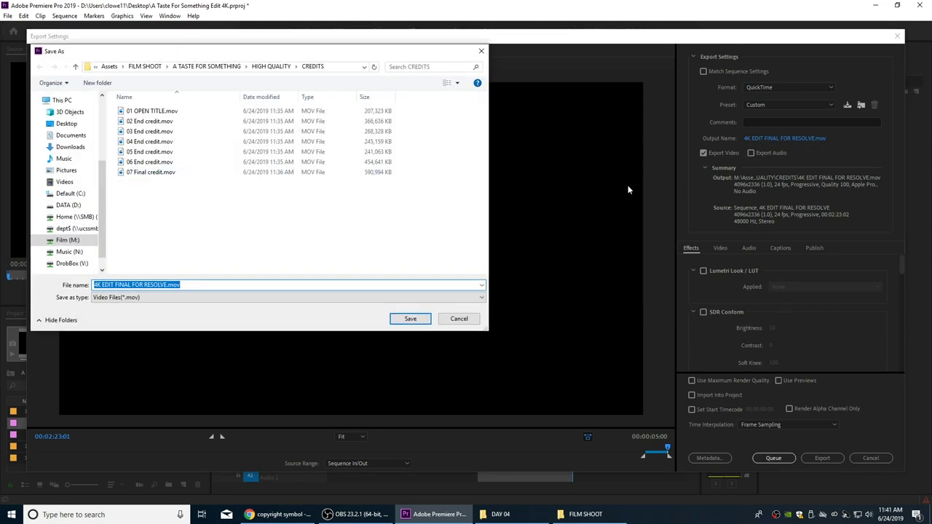
key(Escape)
click(773, 105)
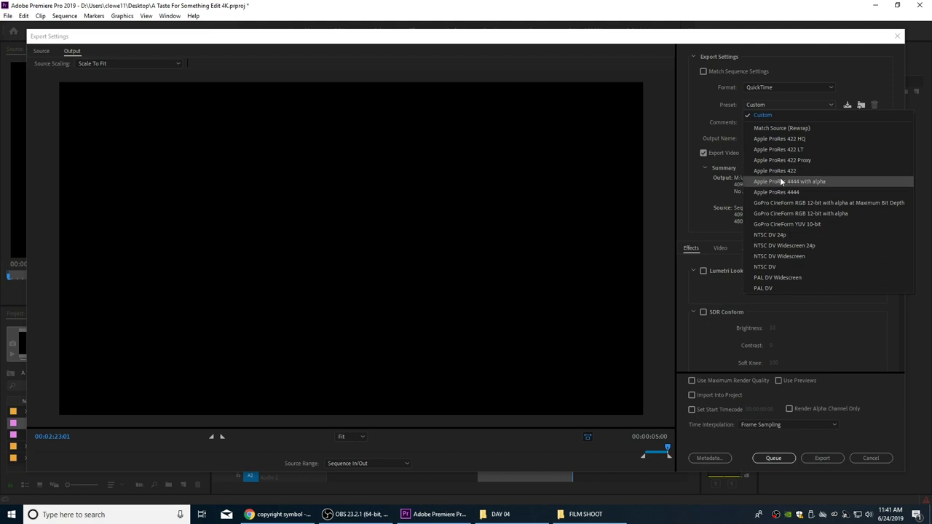
click(779, 192)
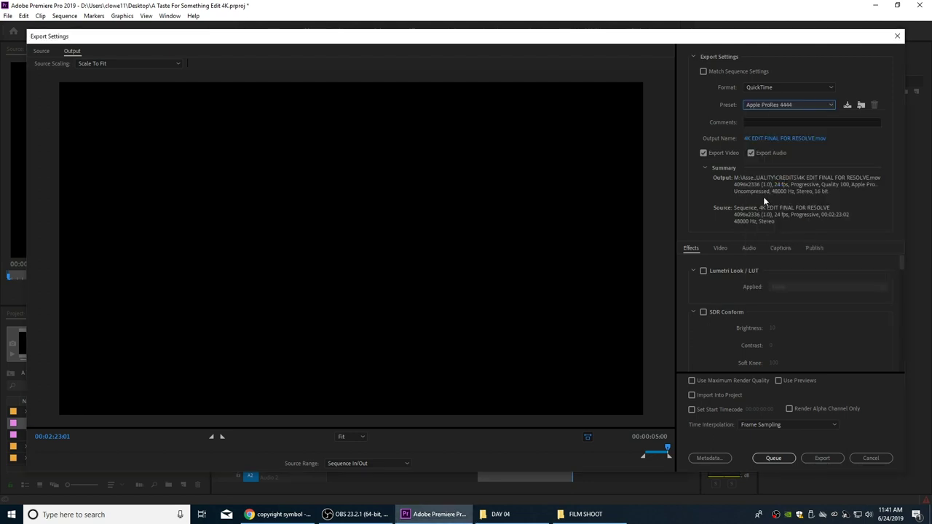
click(751, 153)
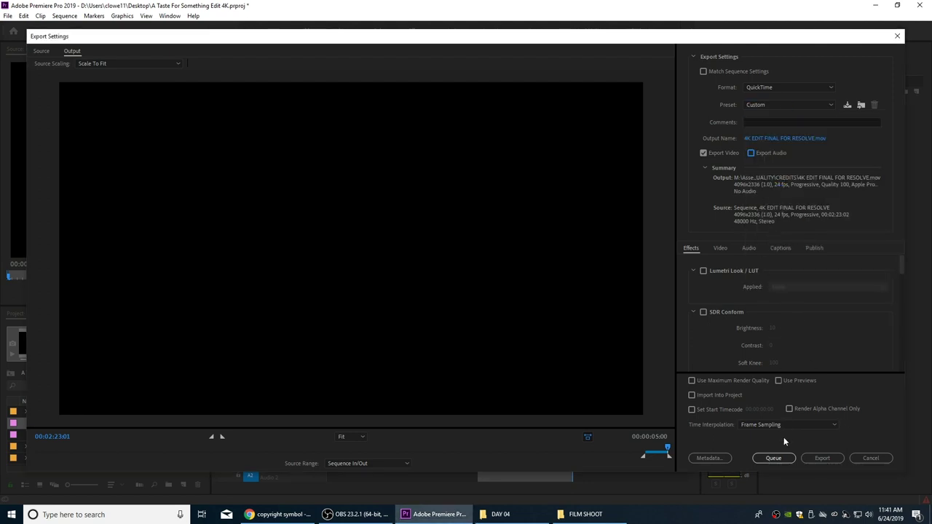
Name the output BLACK VIDEO in the HIGH QUALITY EFFECTS folder and export it
click(776, 139)
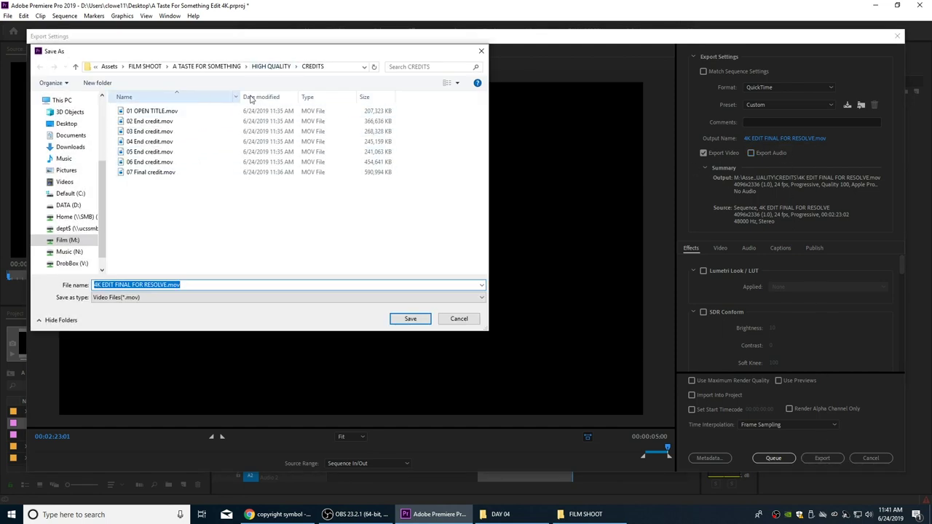
click(273, 67)
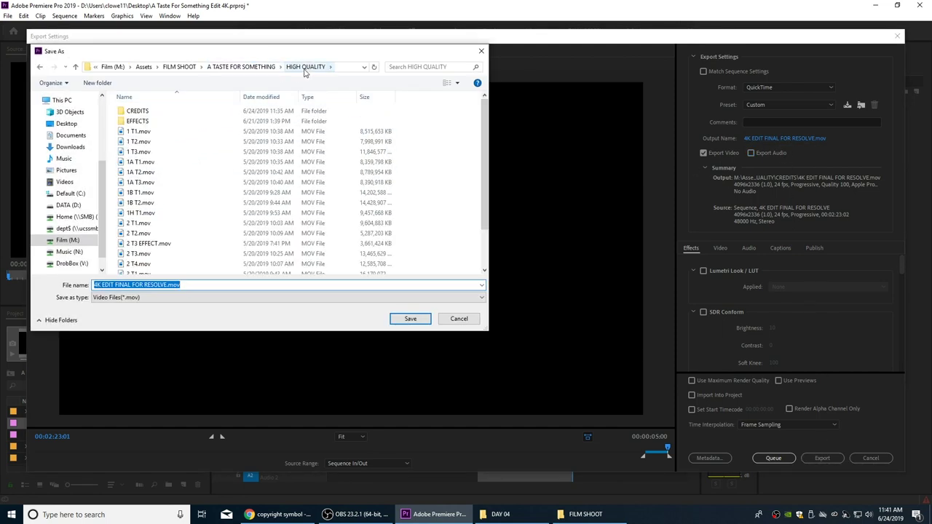
double_click(138, 121)
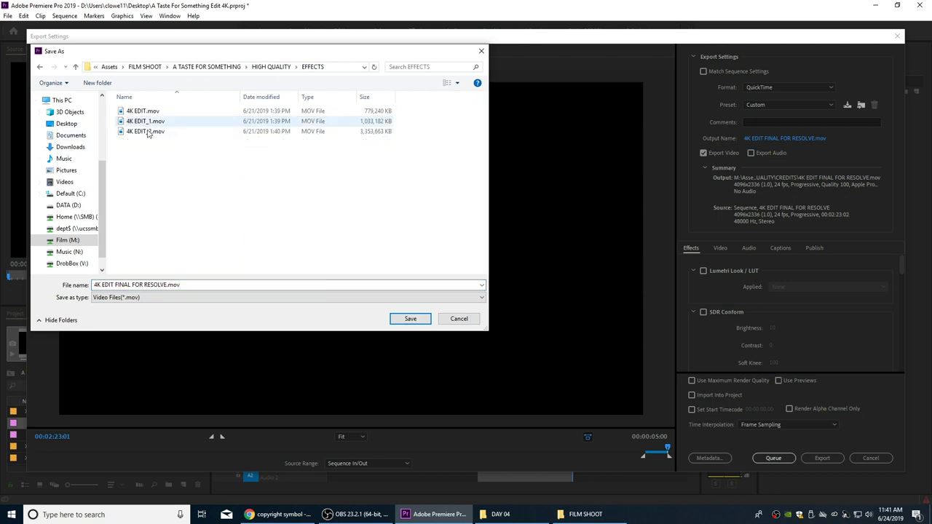
click(211, 298)
click(211, 301)
click(211, 285)
key(ctrl+a)
text(BLACK VIDEO)
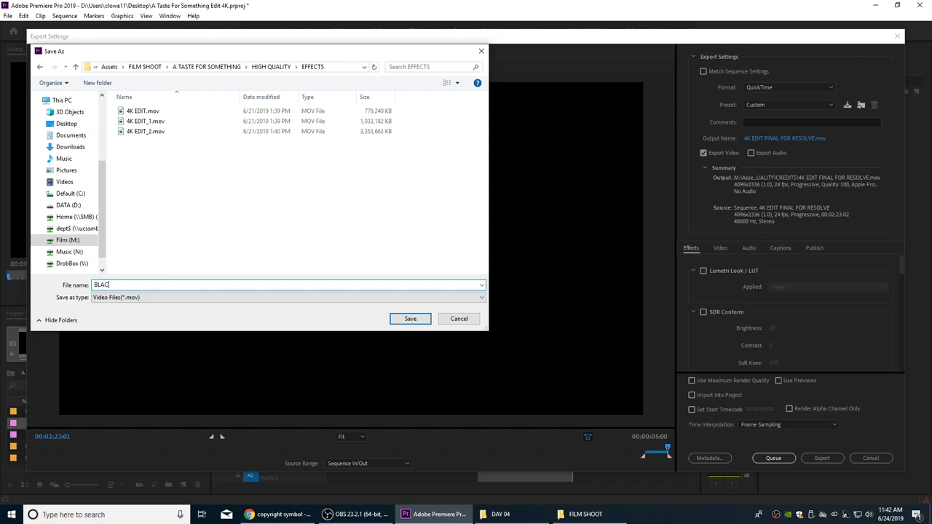
key(Return)
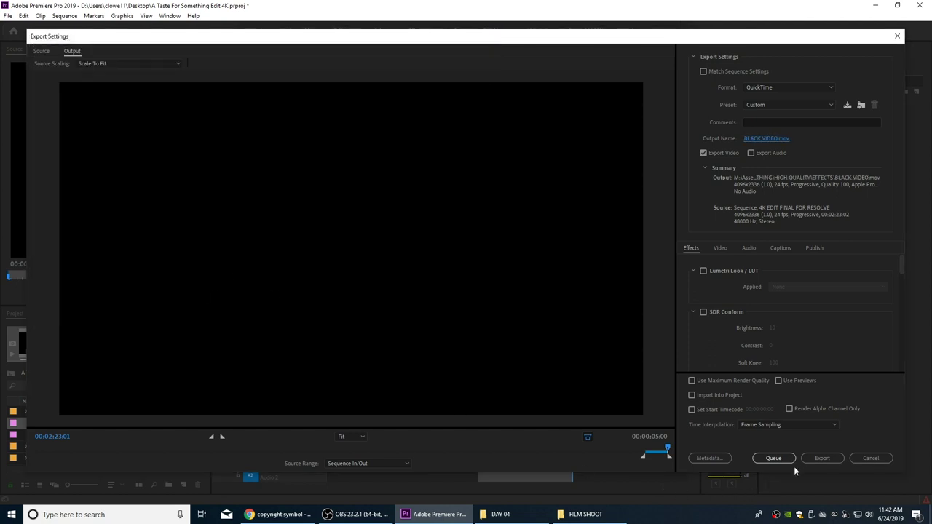
click(821, 459)
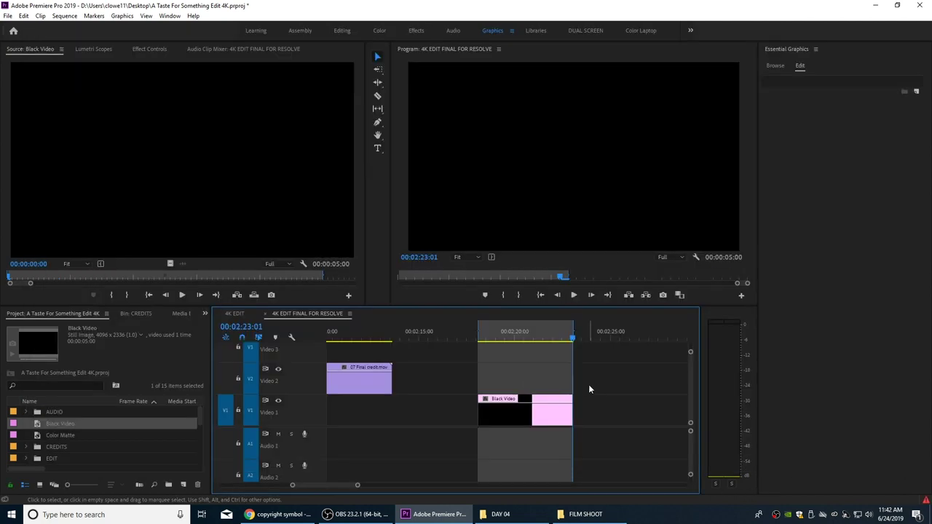
Clear the In/Out points and delete the temporary Black Video clip from the sequence
key(ctrl+shift+x)
click(507, 407)
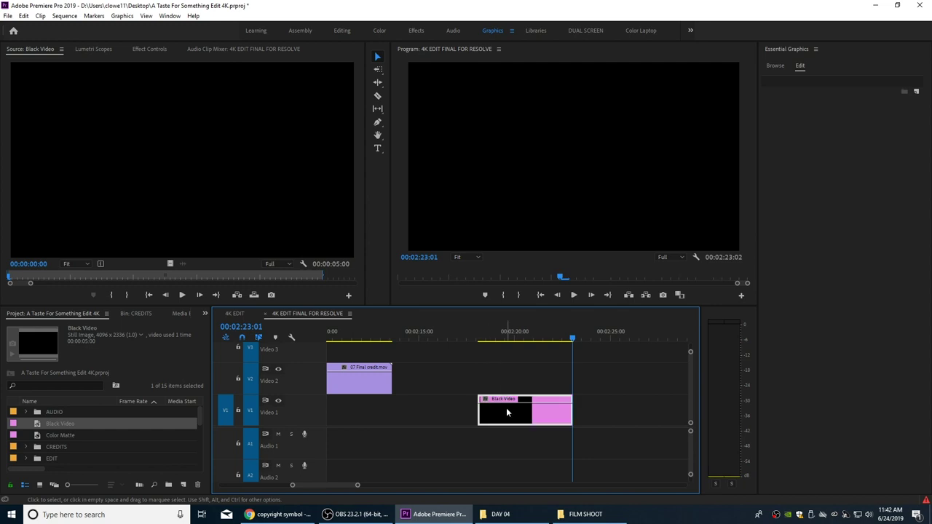
key(Delete)
click(493, 341)
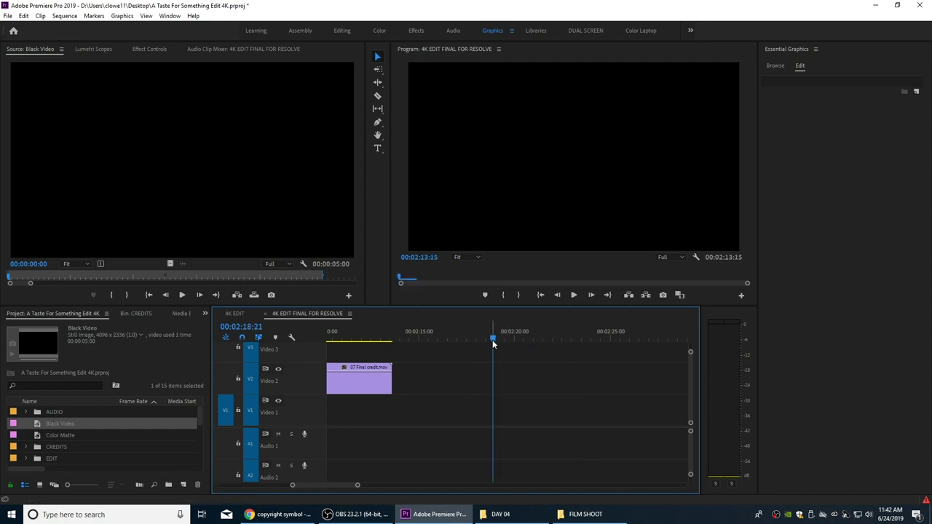
key(backslash)
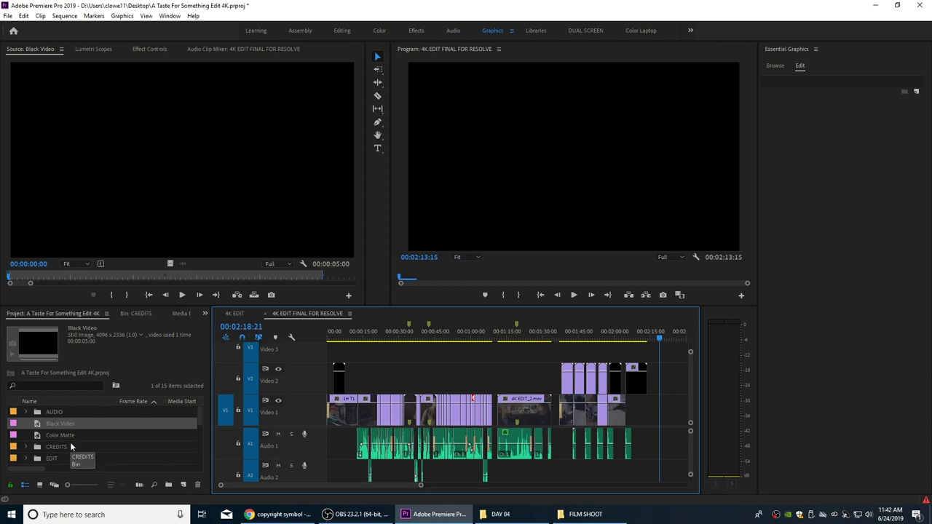
Import BLACK VIDEO.mov from the HIGH QUALITY EFFECTS folder
key(ctrl+i)
click(223, 45)
double_click(114, 98)
double_click(116, 119)
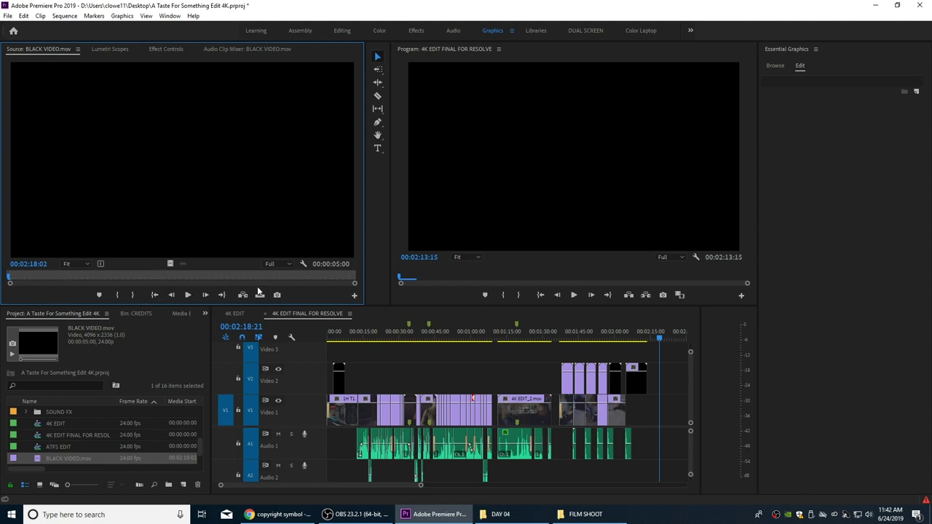
Set BLACK VIDEO.mov's Out point at two seconds and return the sequence playhead to the start
text(+)
text(20)
key(Return)
key(o)
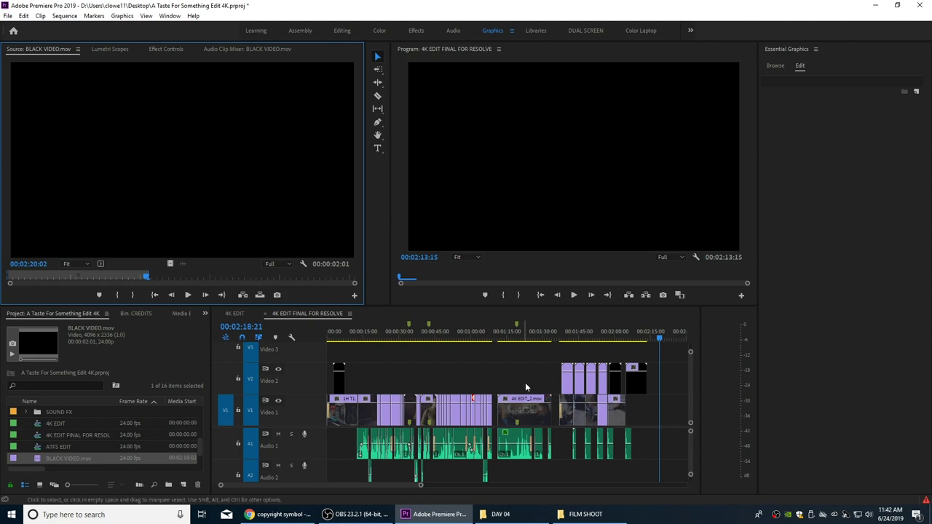
click(660, 341)
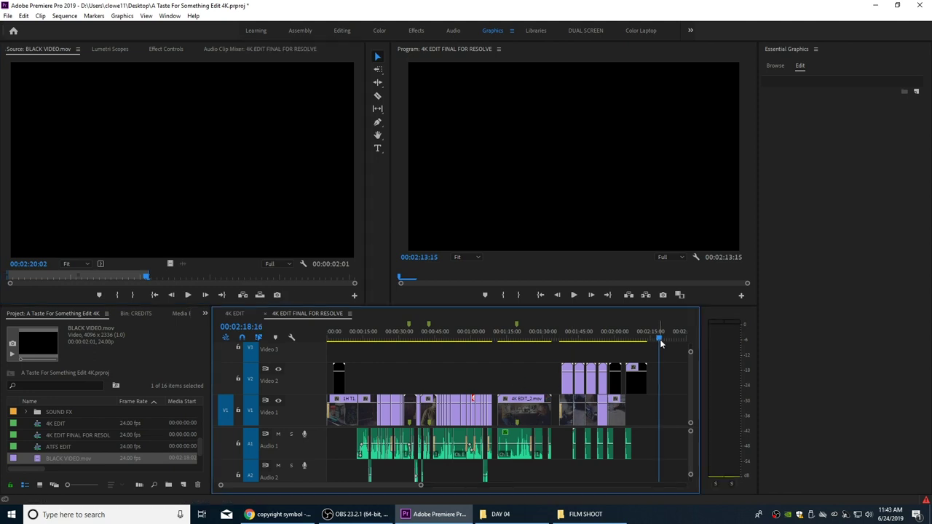
key(Home)
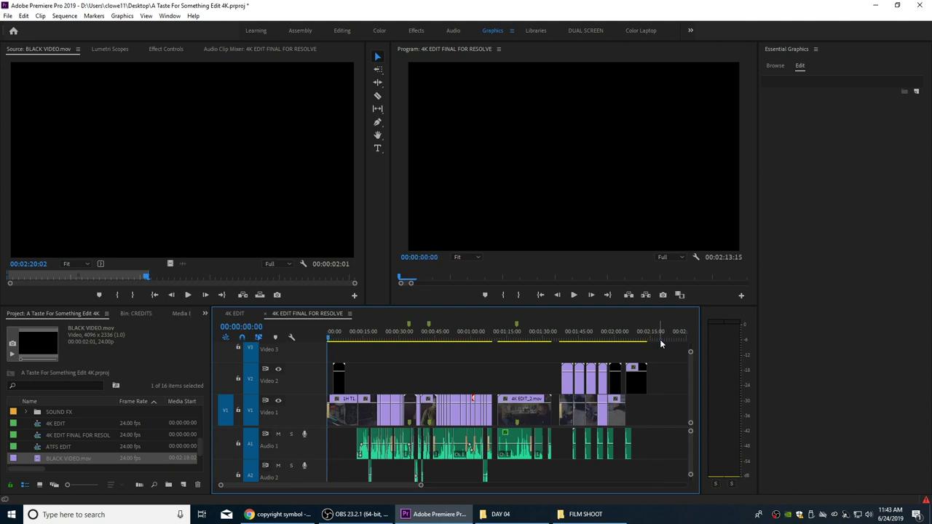
Insert the two-second BLACK VIDEO.mov clip at the sequence start and overwrite it at the end
key(comma)
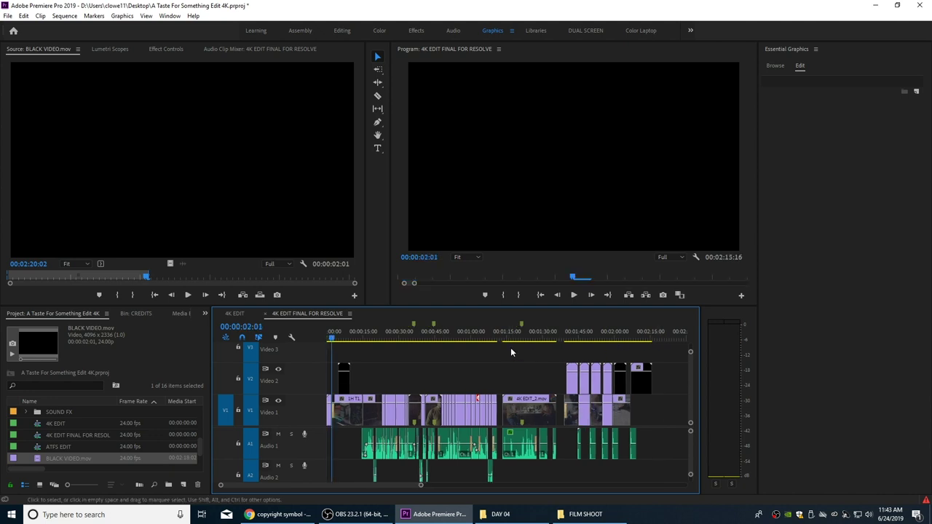
key(equal)
key(equal)
key(equal)
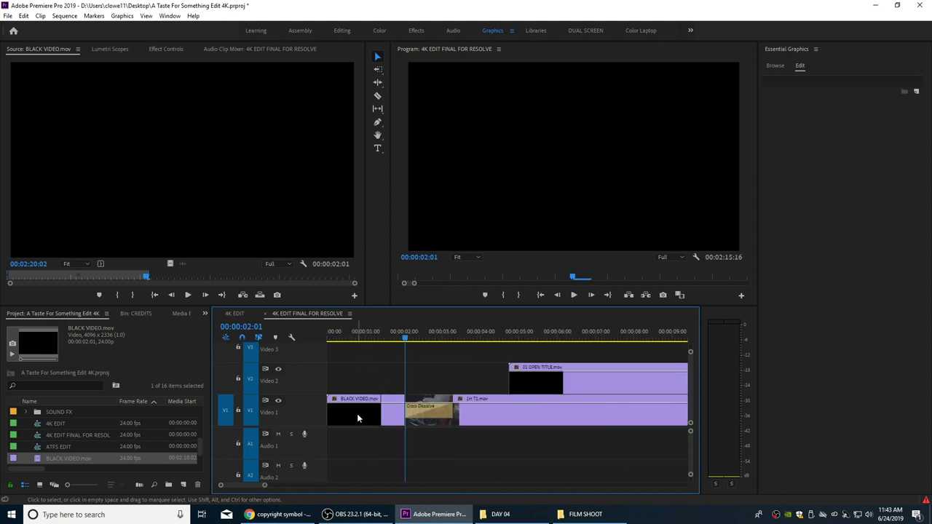
key(End)
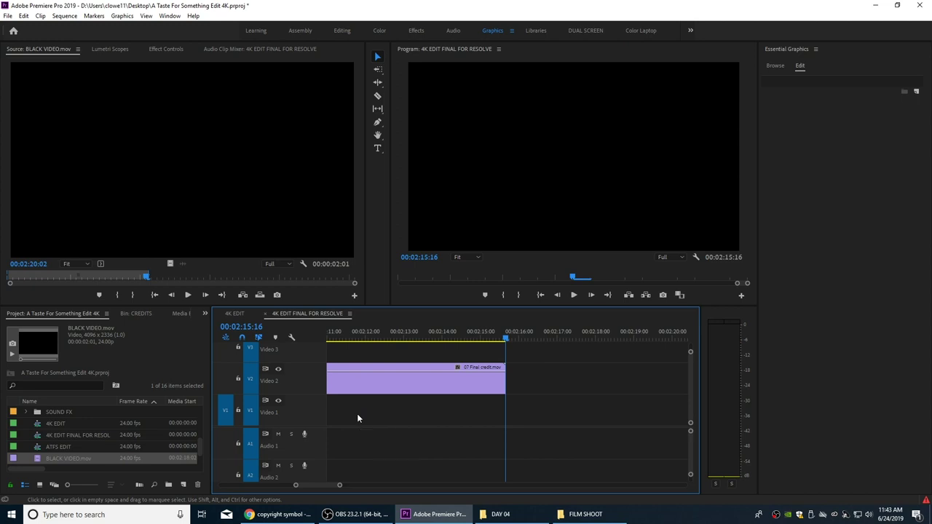
key(period)
key(minus)
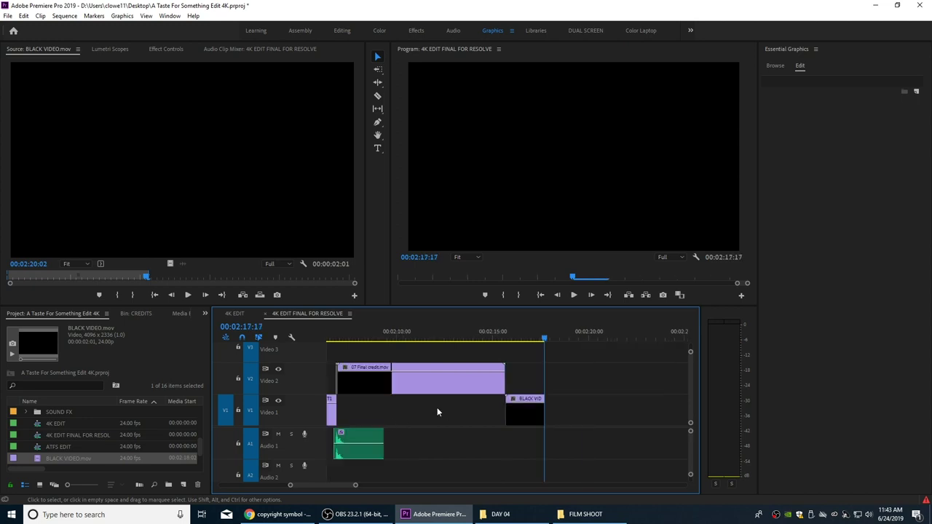
Move 07 Final credit.mov down onto Video 1 and play back the sequence ending
click(422, 391)
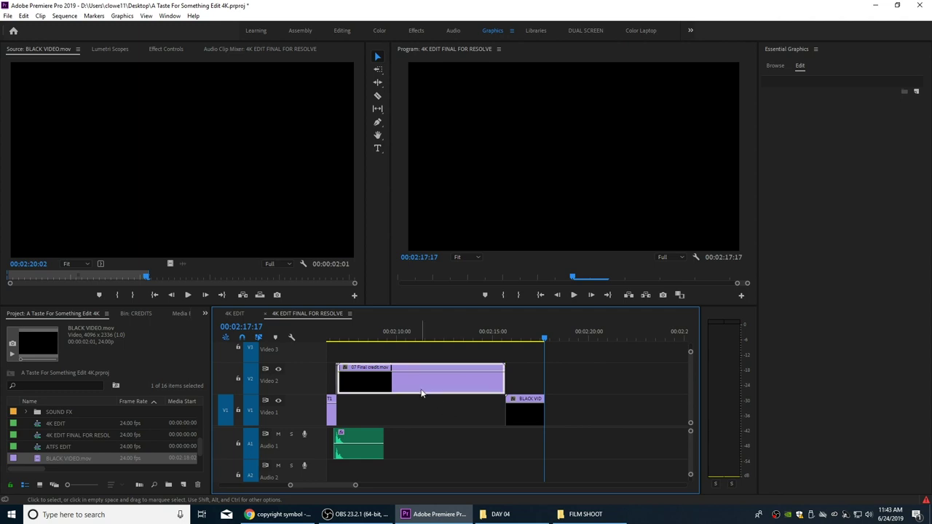
key(alt+Down)
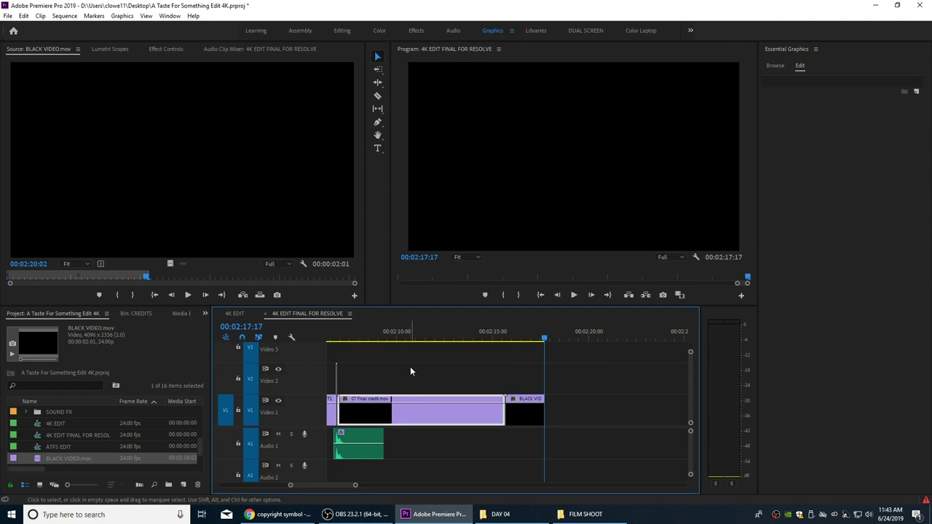
drag(501, 337, 472, 334)
key(space)
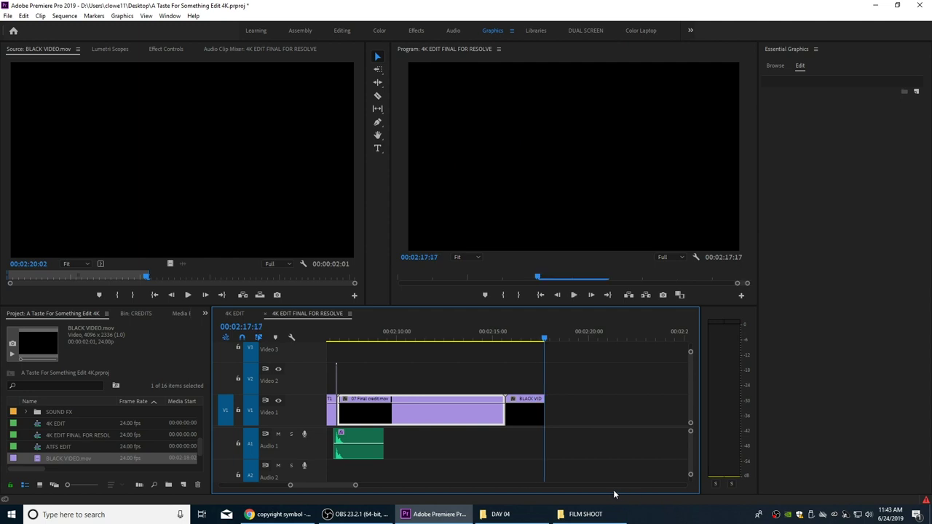
key(backslash)
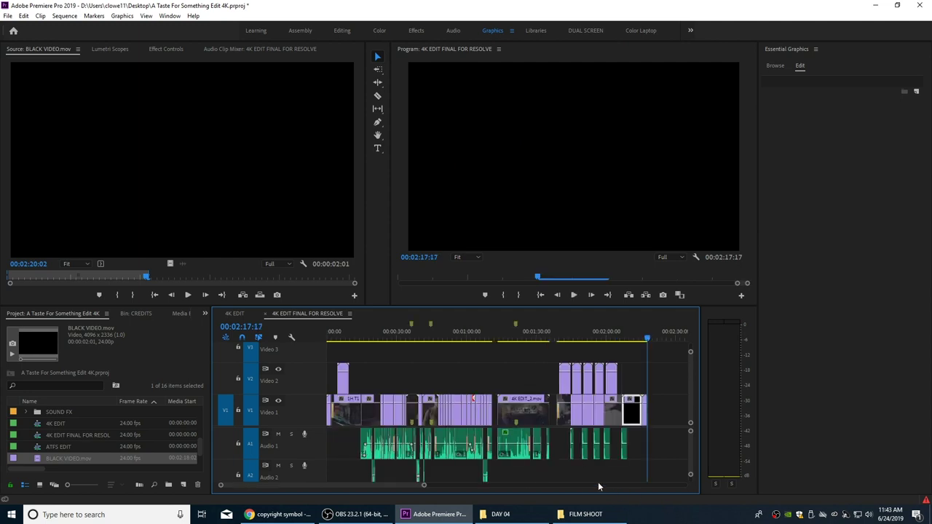
Browse FILM SHOOT > A TASTE FOR SOMETHING > HIGH QUALITY in Explorer, then close the window
click(585, 514)
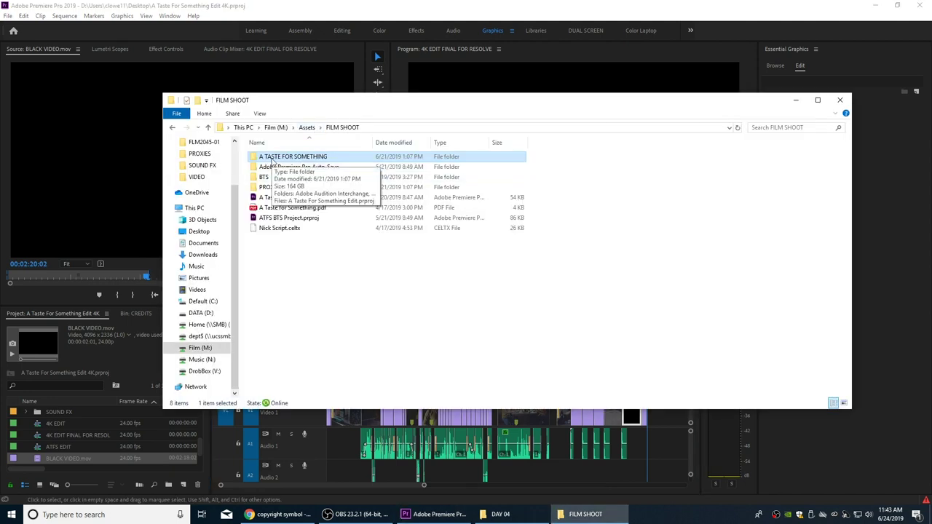
double_click(273, 157)
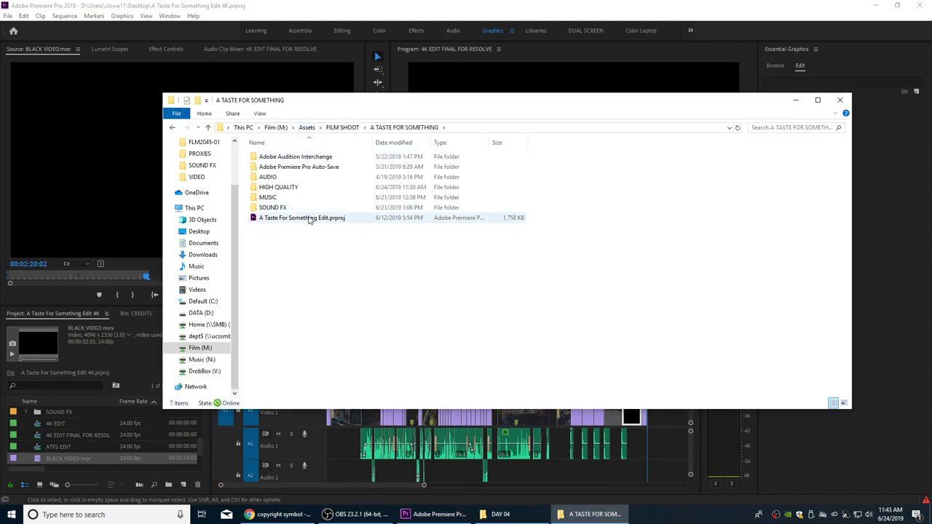
double_click(276, 188)
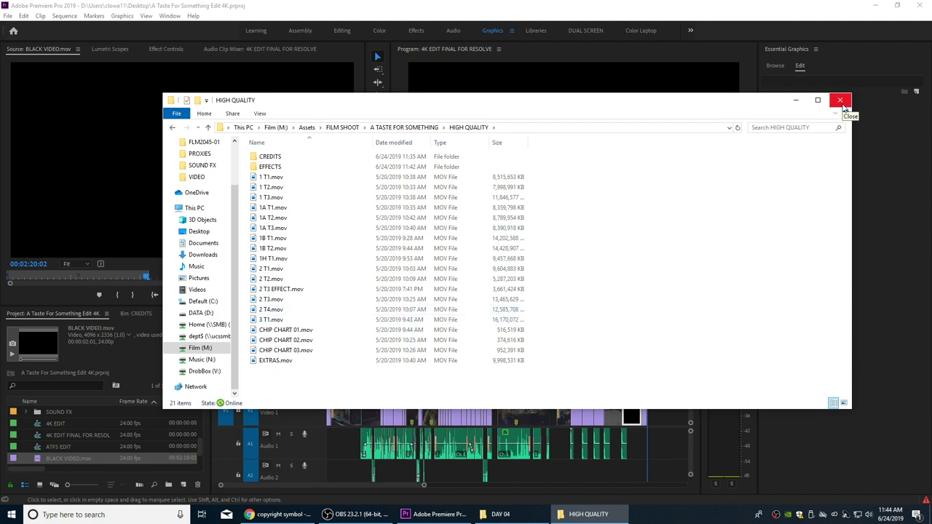
click(840, 101)
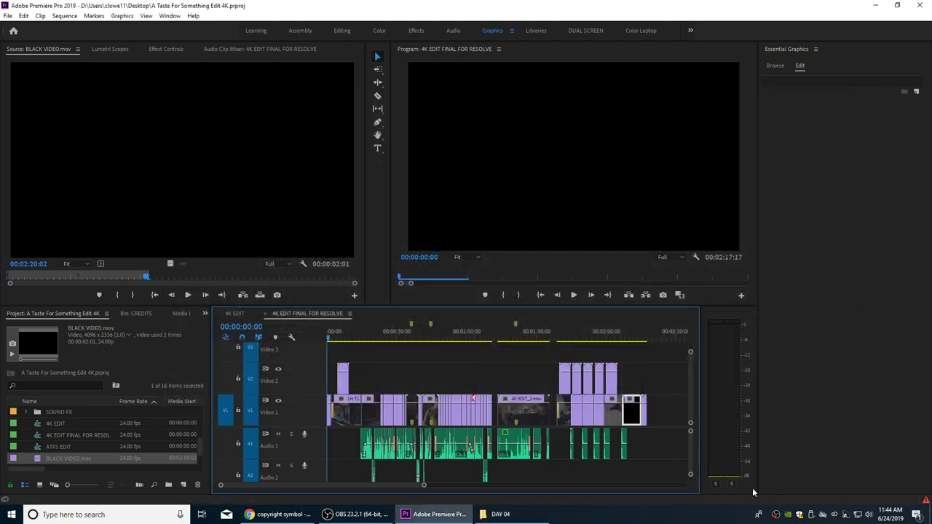